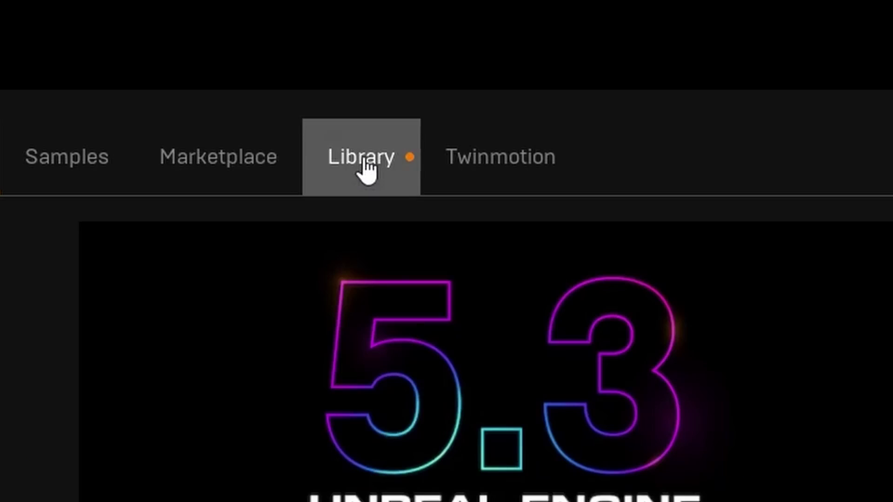
- Launch the Unreal Engine 5.4.0 Preview from the library and create a Games project named RealityForgeCan
left_click(368, 170)
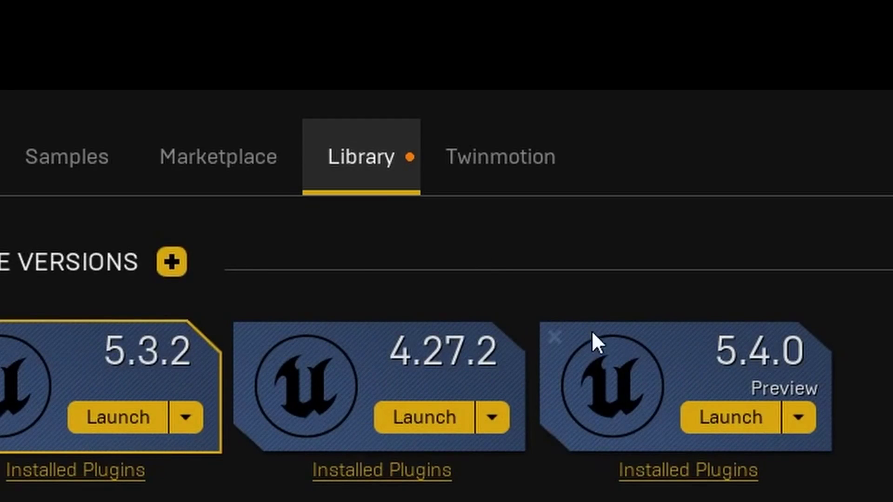
left_click(723, 421)
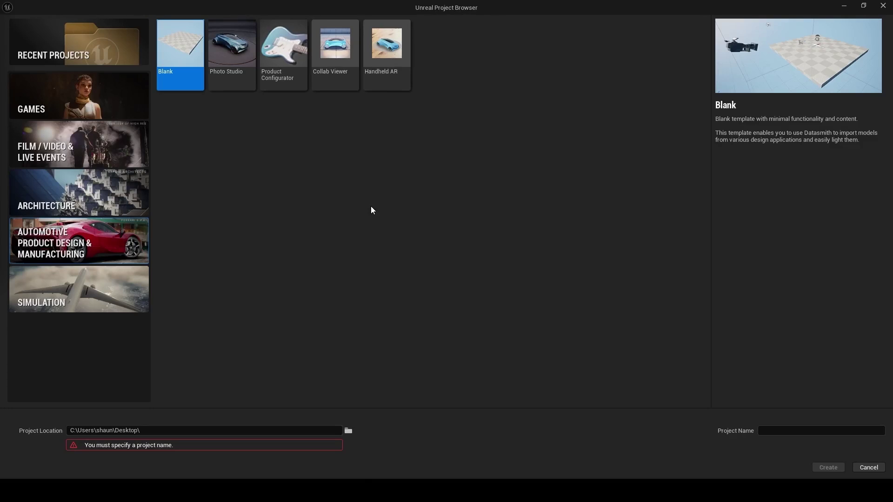
left_click(107, 100)
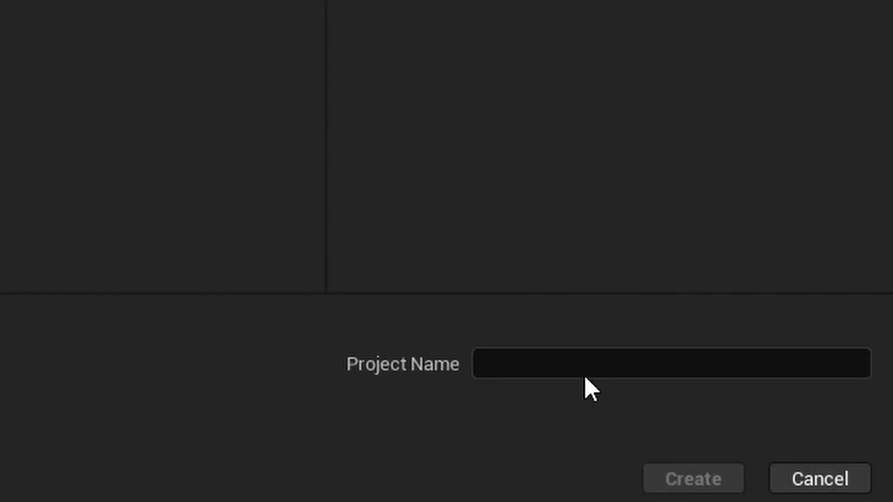
left_click(794, 433)
type("RealityForgeCa")
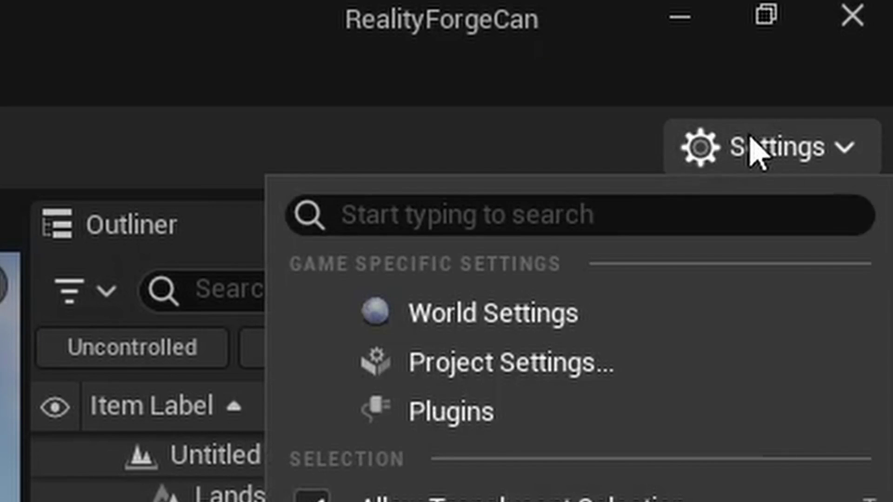
- Find the experimental Motion Design plugin among the project's plugins and enable it
left_click(488, 419)
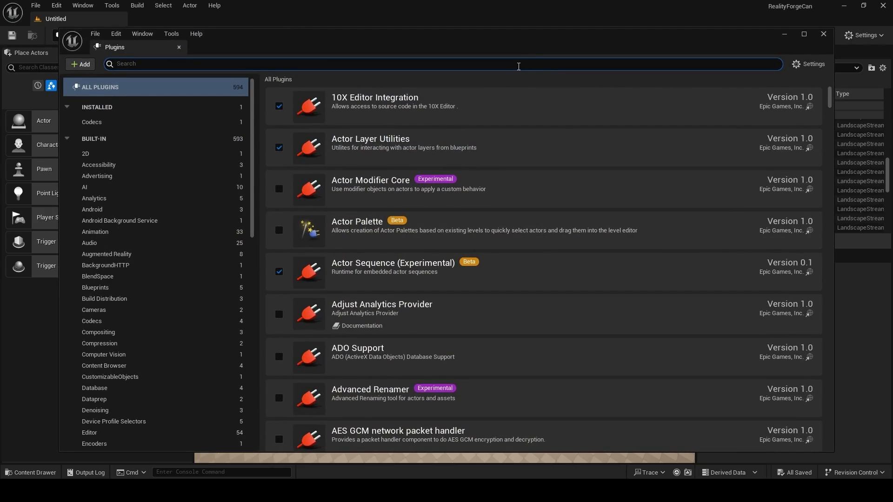
left_click(519, 66)
type("motion")
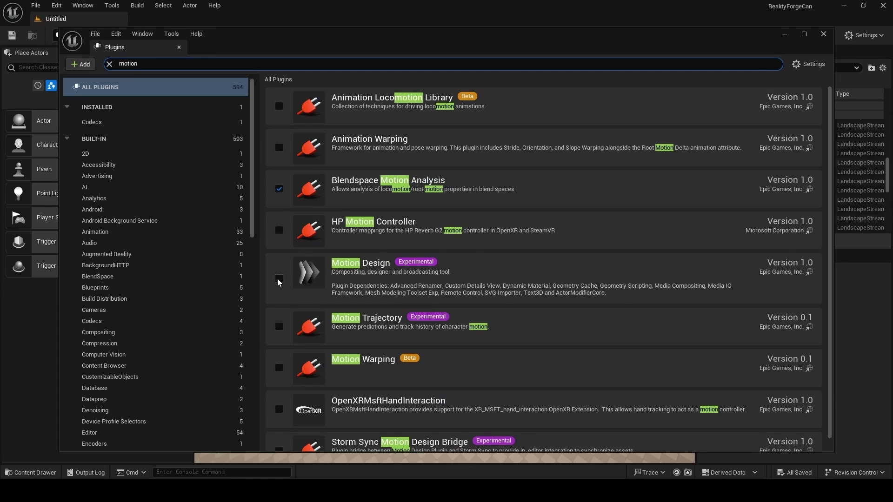
left_click(279, 279)
left_click(515, 266)
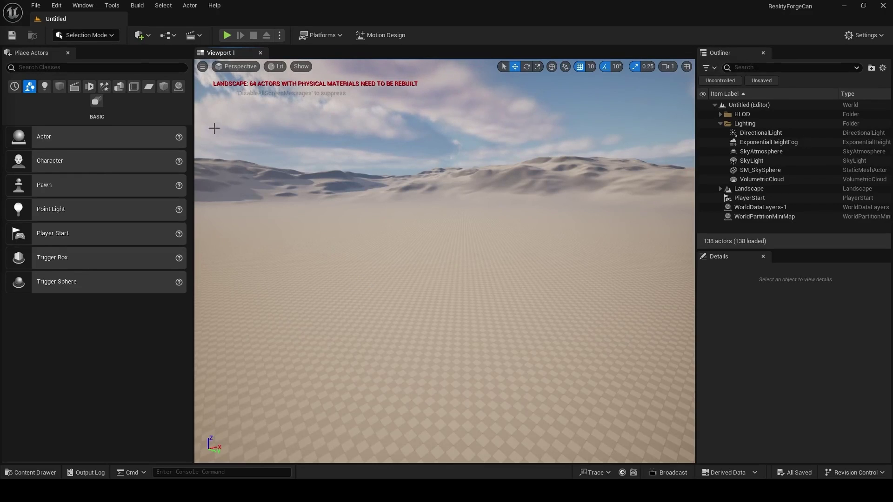
- Create a new level from the Empty Level template
left_click(38, 5)
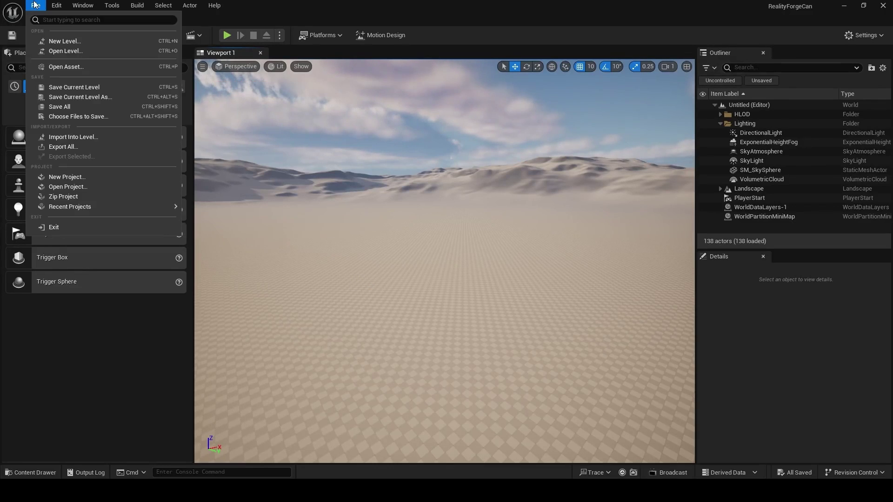
left_click(66, 42)
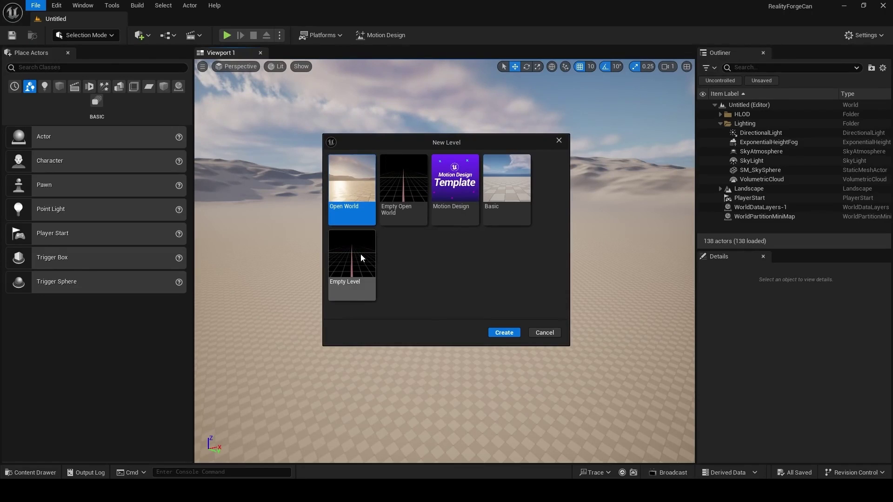
left_click(361, 254)
left_click(495, 334)
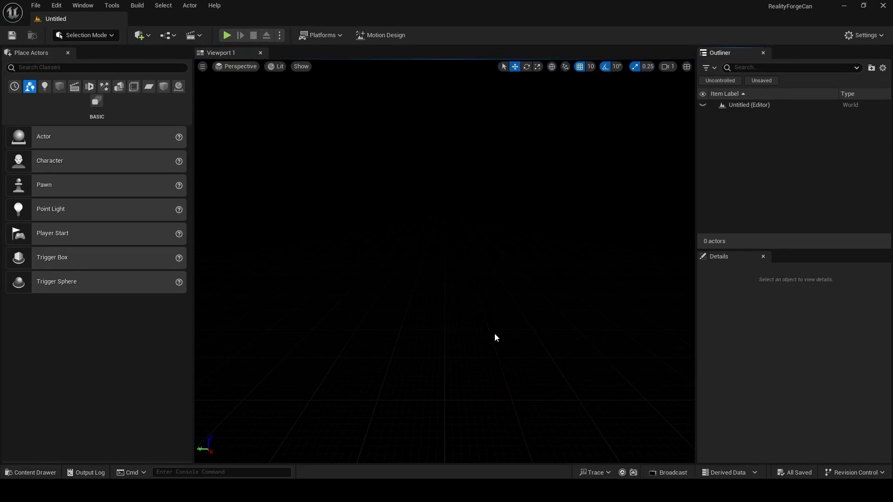
- Open the Motion Design interface and spawn all the default scene actors
left_click(387, 35)
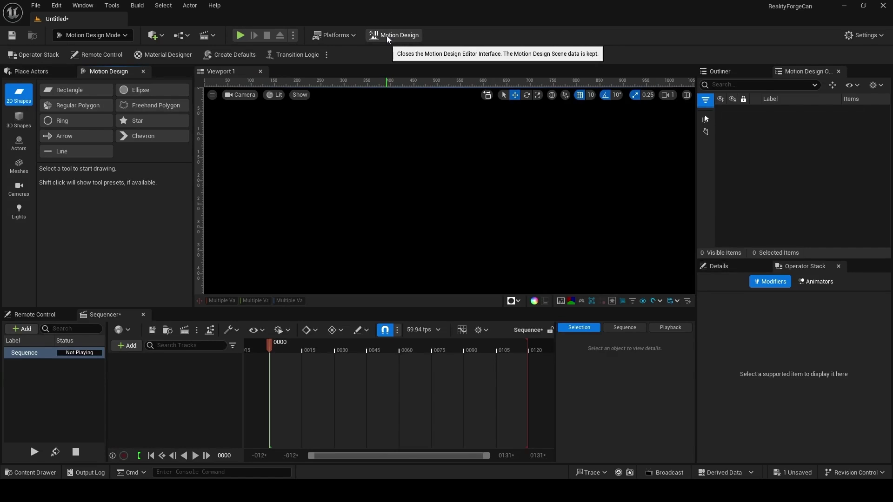
left_click(226, 55)
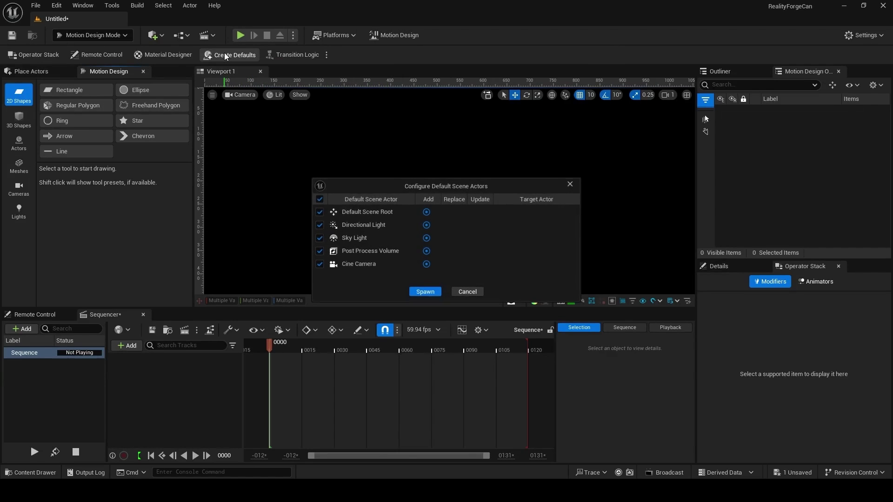
left_click(425, 292)
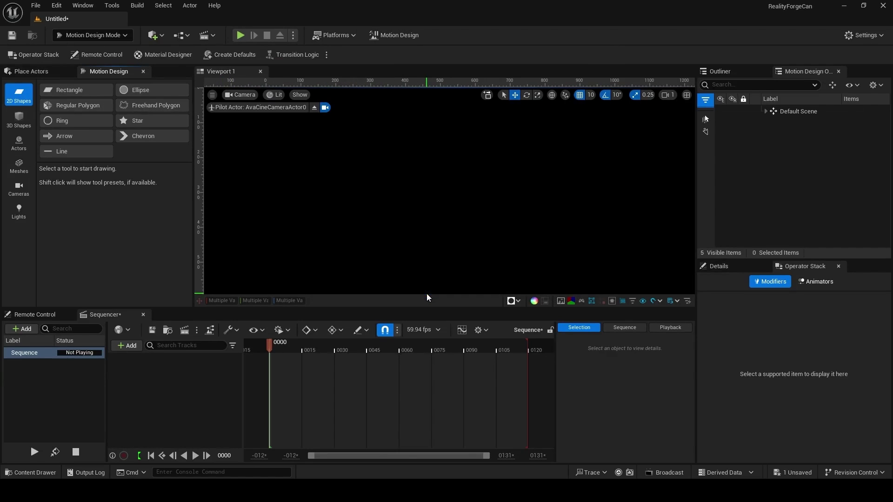
- Save the level as CanCommercial in a new Maps folder under Content
left_click(12, 36)
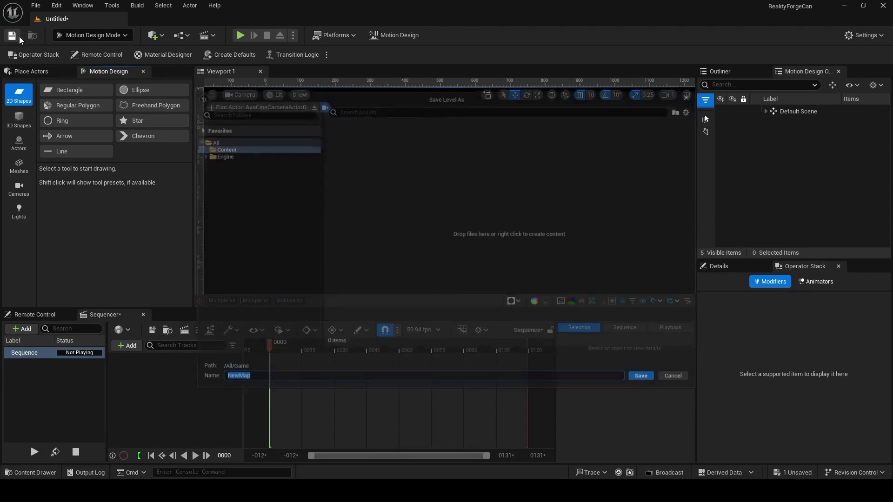
right_click(378, 189)
left_click(409, 208)
type("Maps")
key("Return")
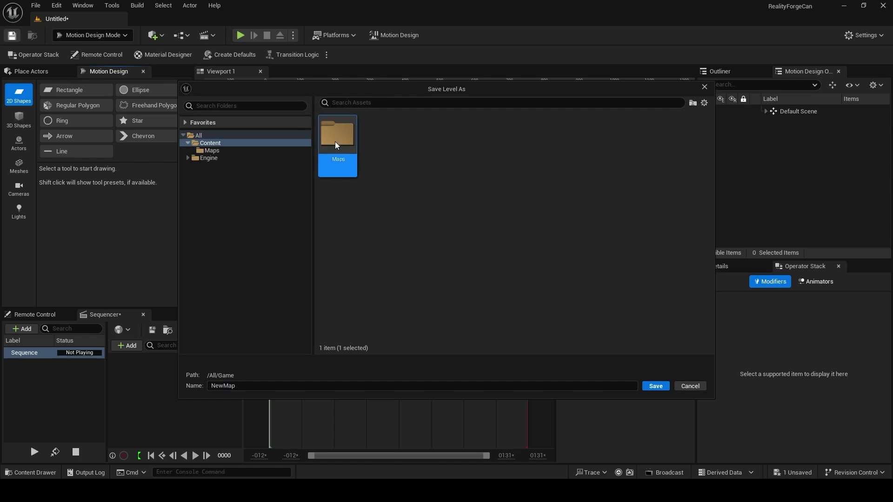
double_click(334, 139)
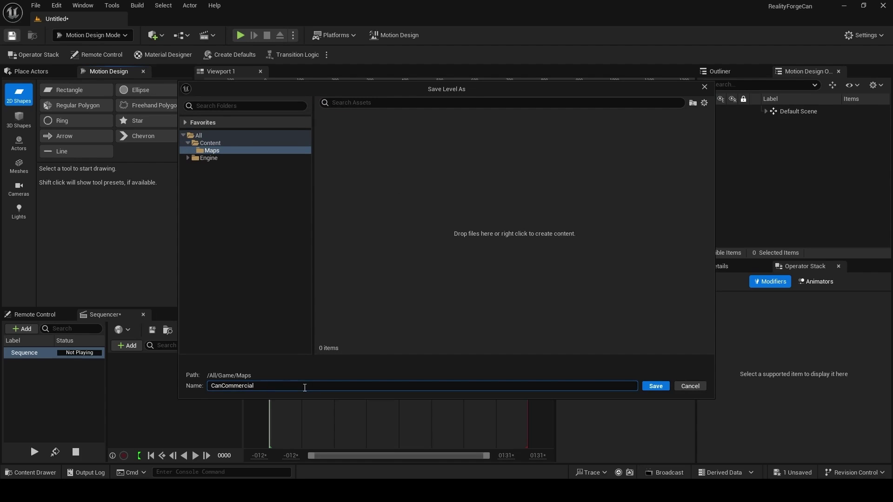
key("Return")
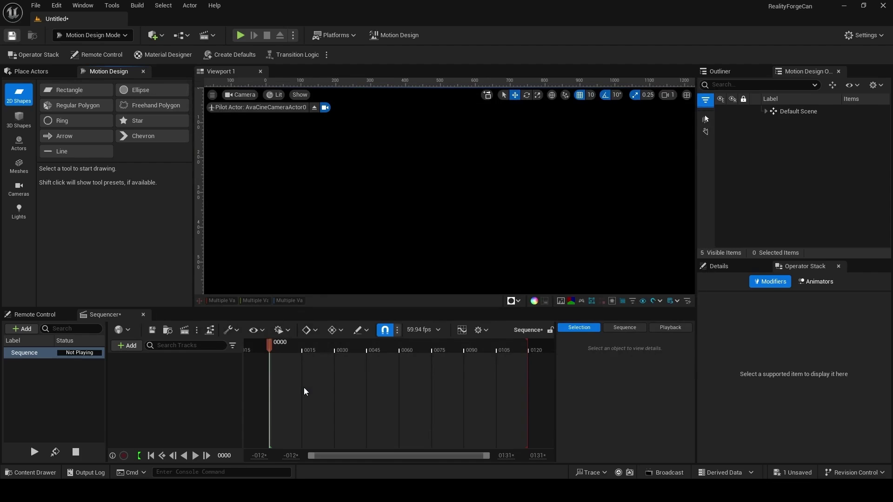
- Create a folder named Meshes under Content and open it
left_click(33, 472)
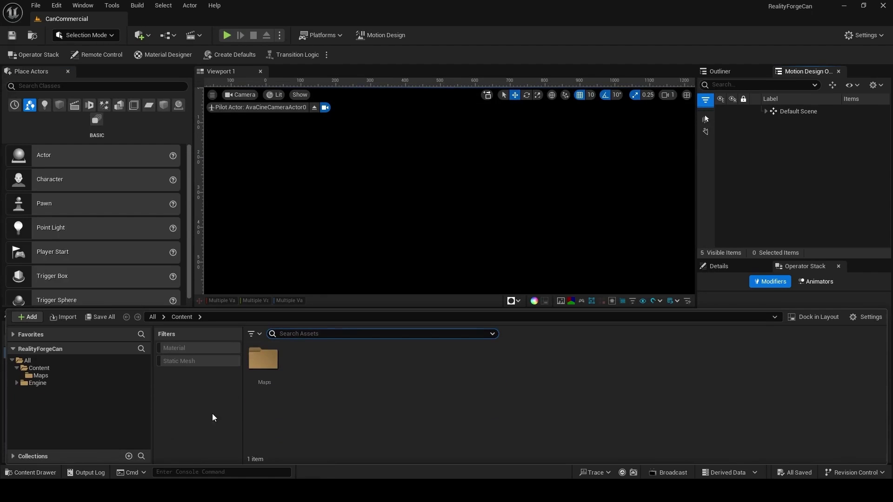
right_click(336, 382)
left_click(377, 167)
type("Meshes")
key("Return")
key("Return")
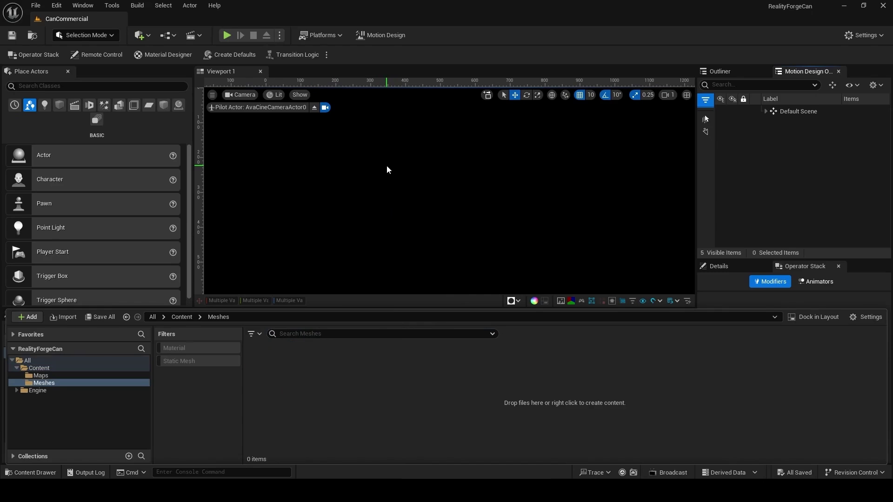
- Import the SM_SodaCan FBX into the Meshes folder with Combine Meshes enabled, and close the import windows
right_click(320, 372)
left_click(543, 376)
mouse_move(77, 490)
left_click_drag(327, 379, 326, 379)
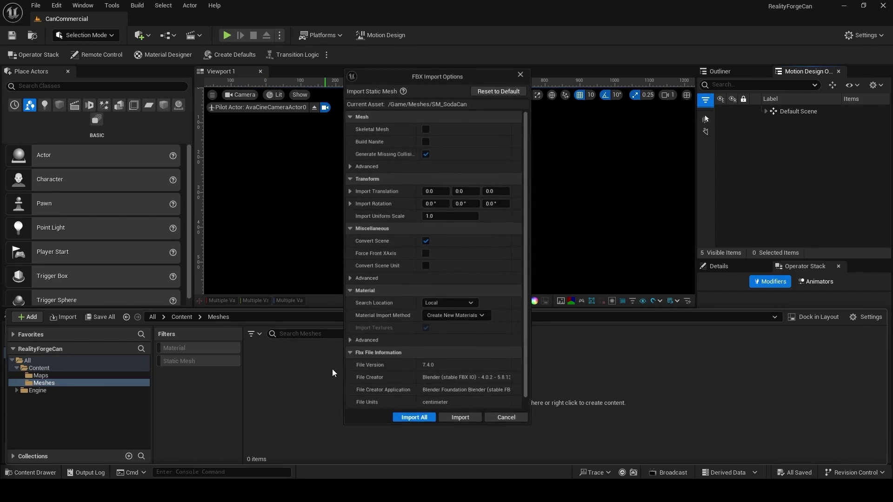
left_click(348, 166)
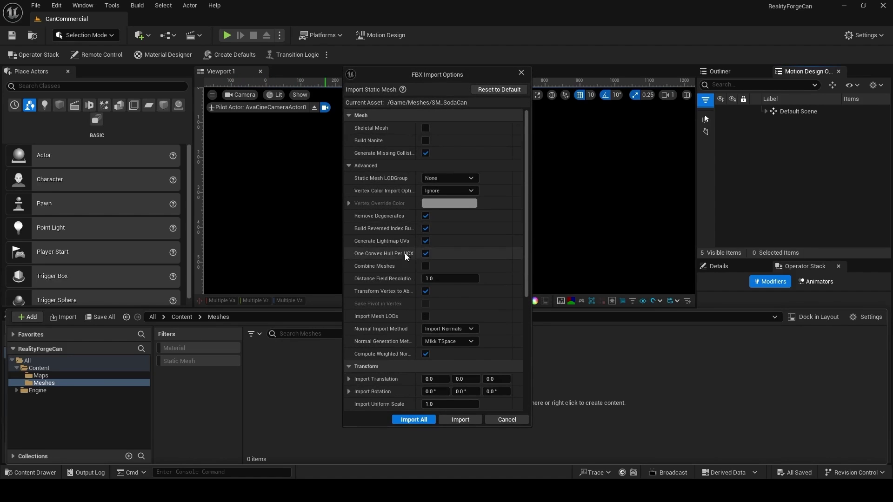
left_click(426, 266)
left_click(414, 419)
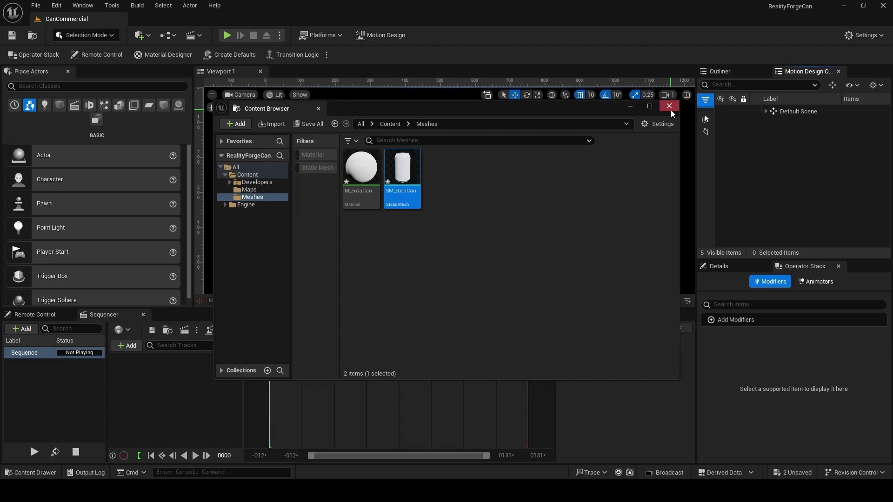
left_click(671, 110)
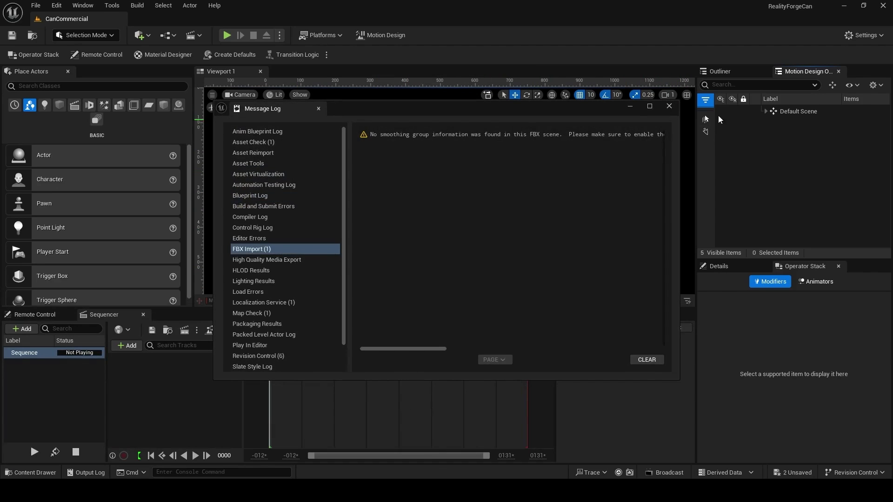
left_click(670, 106)
- Import the SM_InfinityWall FBX into the Meshes folder with the same import options and close the import windows
left_click(31, 472)
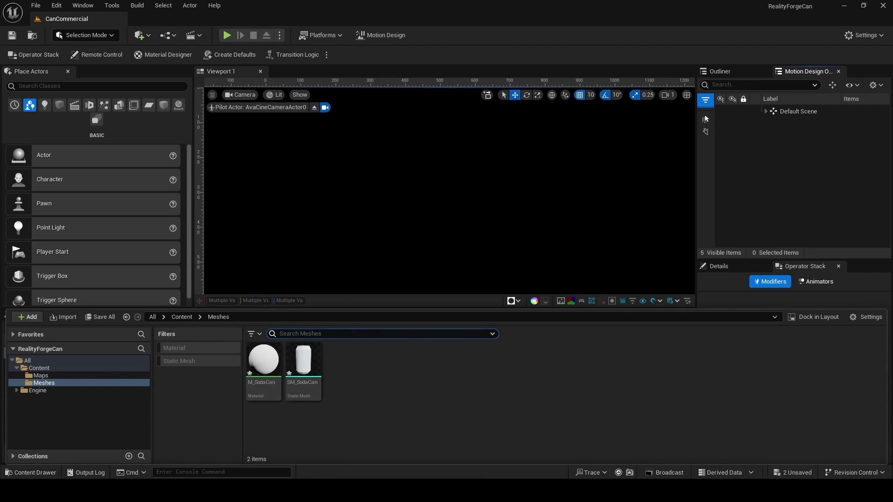
left_click_drag(303, 391, 390, 403)
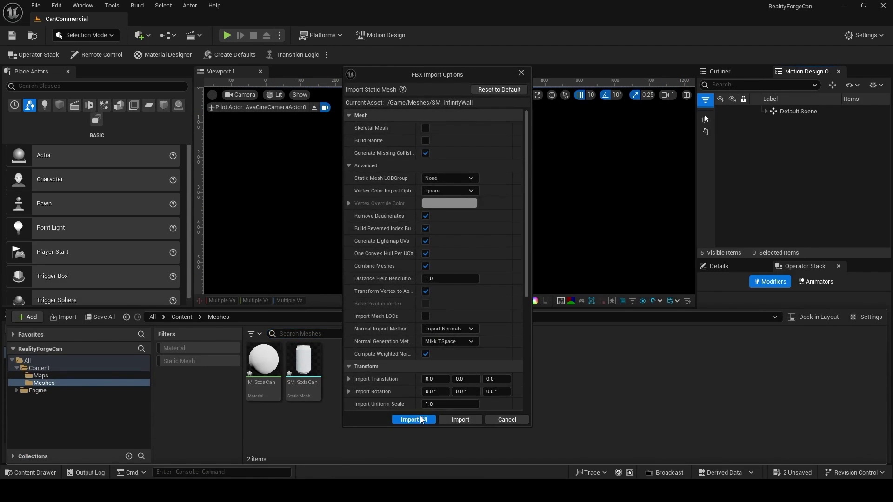
left_click(413, 420)
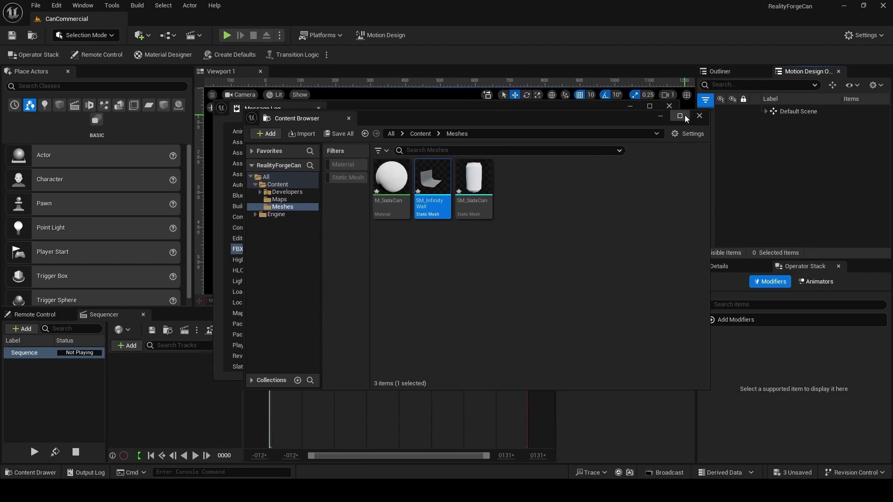
left_click(669, 106)
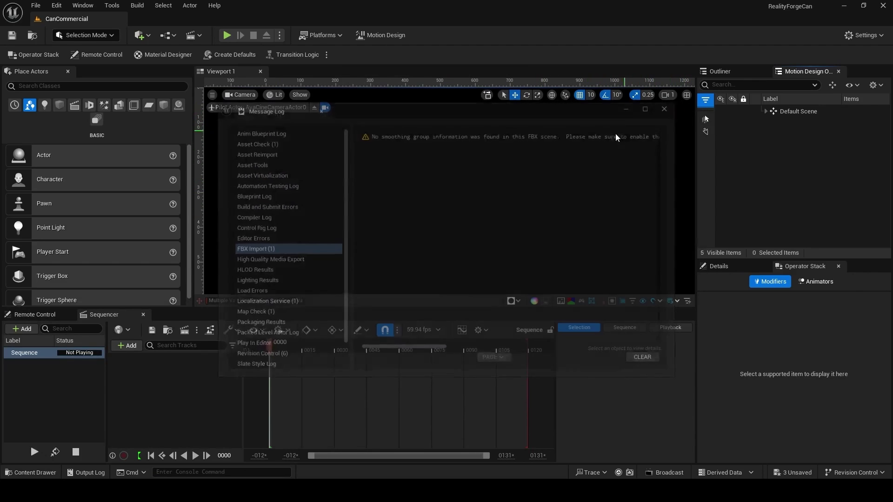
- Create a Textures folder inside Meshes and import T_M_SodaCan_D, T_M_SodaCan_N and T_M_SodaCan_ORM into it
left_click(49, 471)
right_click(430, 364)
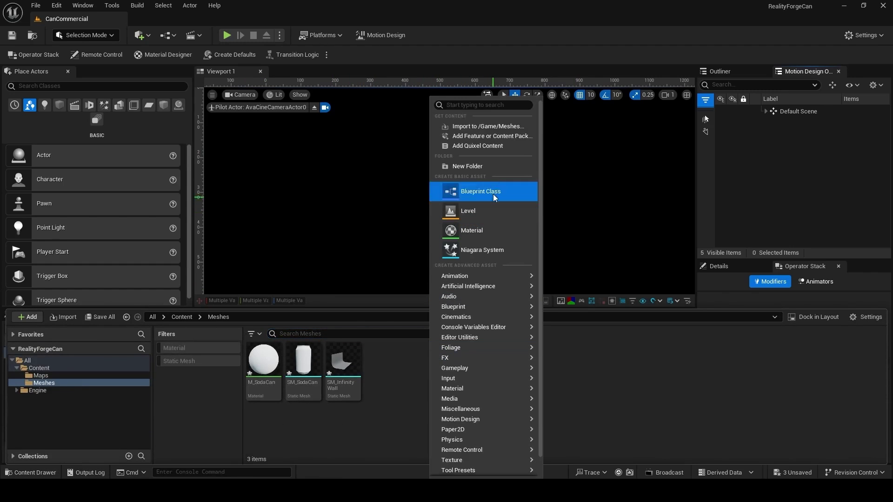
left_click(498, 170)
type("Textures")
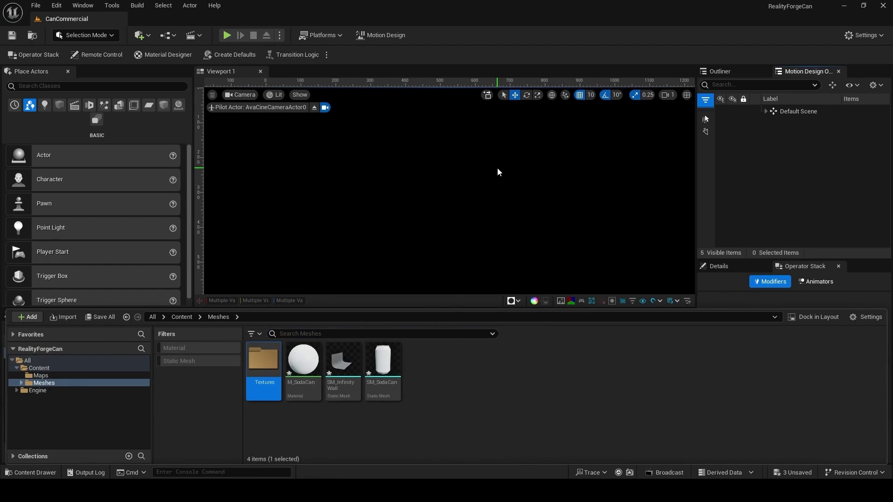
double_click(268, 363)
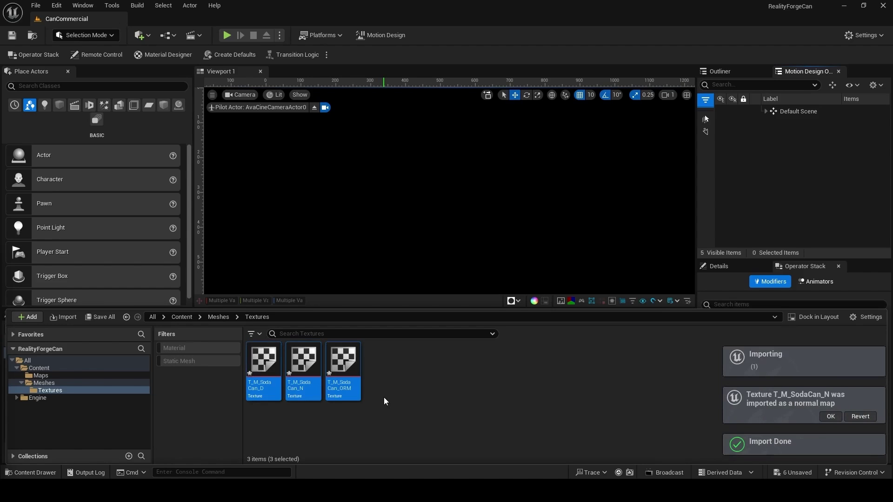
- In the M_SodaCan material, replace the Param node with the T_M_SodaCan_D texture connected to Base Color
left_click(218, 318)
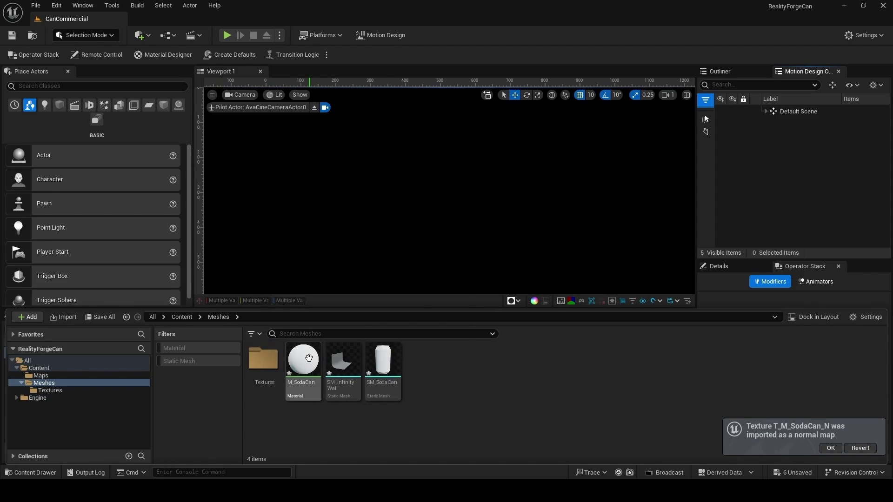
double_click(308, 358)
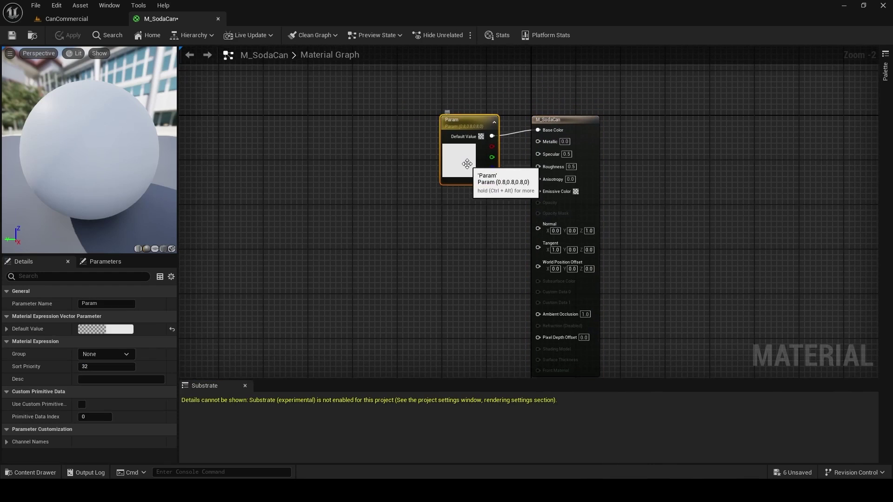
key("Delete")
key("ctrl+space")
double_click(252, 303)
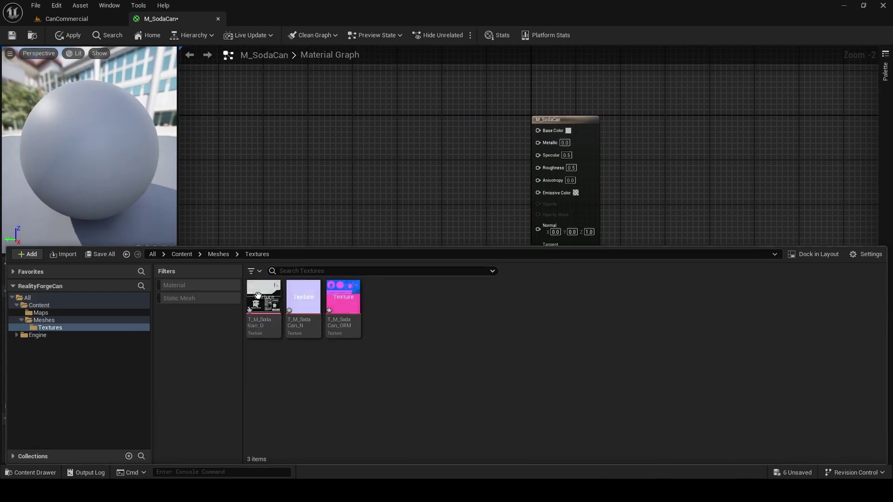
left_click_drag(252, 303, 553, 130)
left_click_drag(406, 183, 396, 167)
- Add the T_M_SodaCan_N texture to the material graph and connect its RGB output to Normal
key("ctrl+space")
left_click_drag(302, 307, 279, 209)
left_click_drag(344, 215, 538, 223)
left_click_drag(398, 286, 417, 327)
- Add the T_M_SodaCan_ORM texture and connect its R to Ambient Occlusion, G to Roughness and B to Metallic
key("ctrl+space")
left_click_drag(341, 309, 405, 216)
left_click_drag(387, 320, 398, 310)
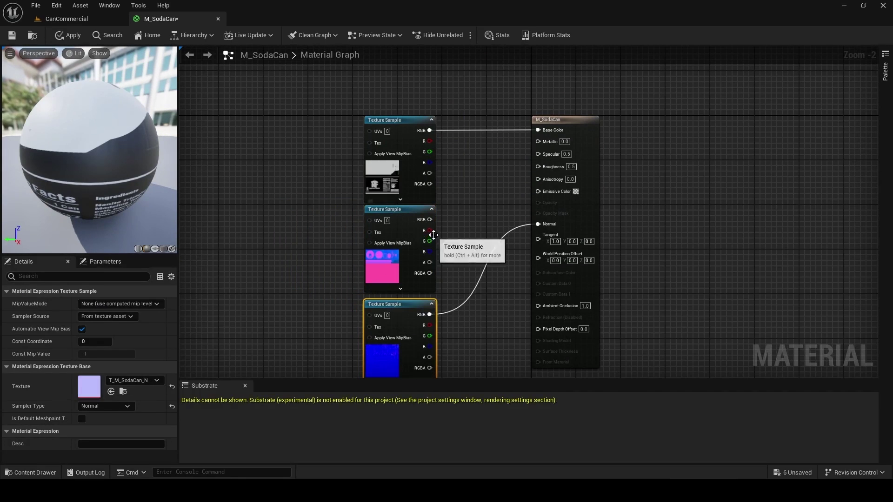
left_click_drag(430, 230, 538, 305)
left_click_drag(430, 241, 548, 169)
left_click_drag(429, 252, 558, 142)
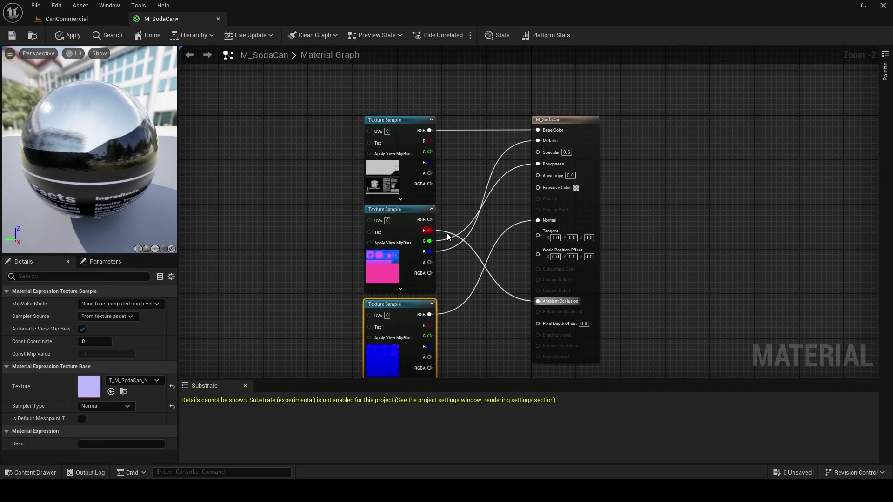
- Apply and save the M_SodaCan material, then open the SM_SodaCan mesh from the Meshes folder
left_click(68, 36)
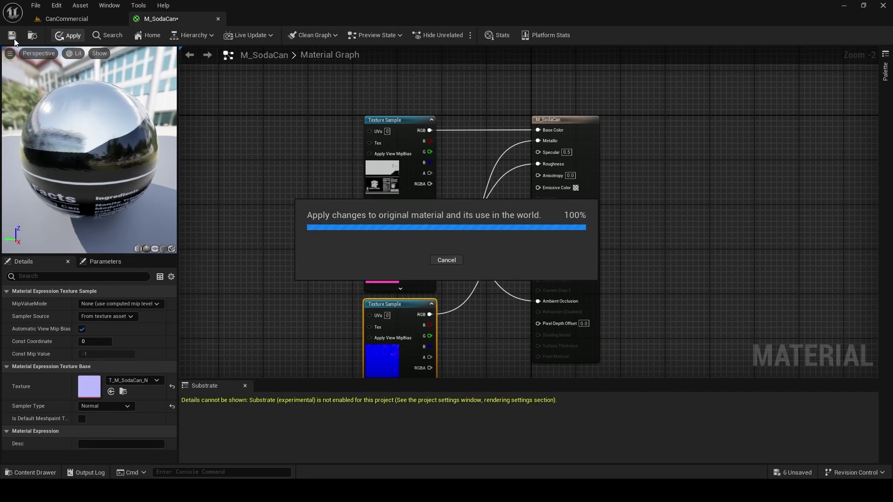
left_click(14, 38)
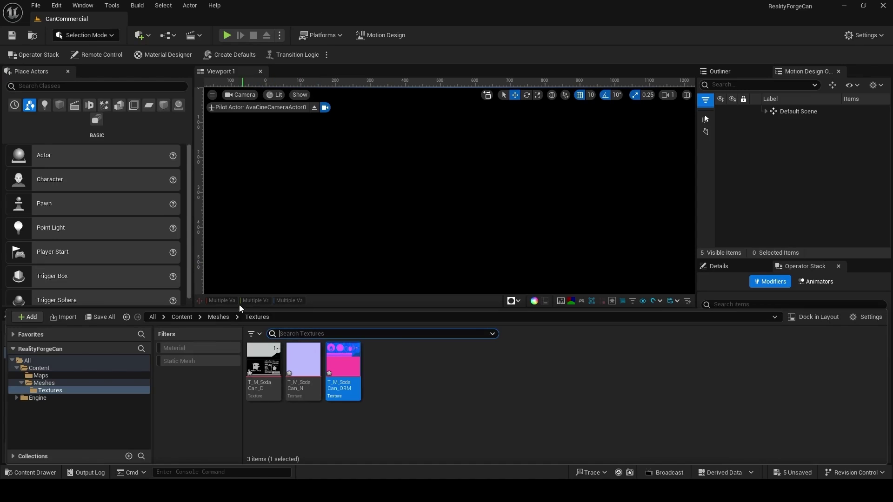
left_click(220, 319)
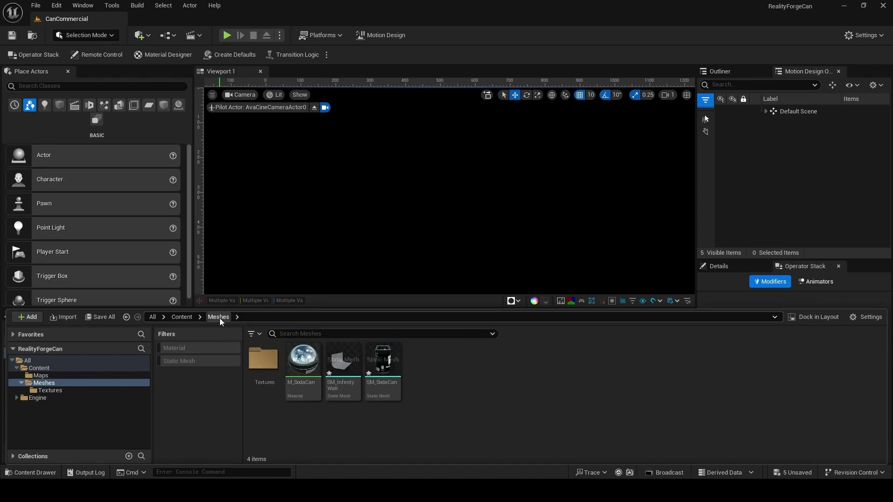
double_click(383, 362)
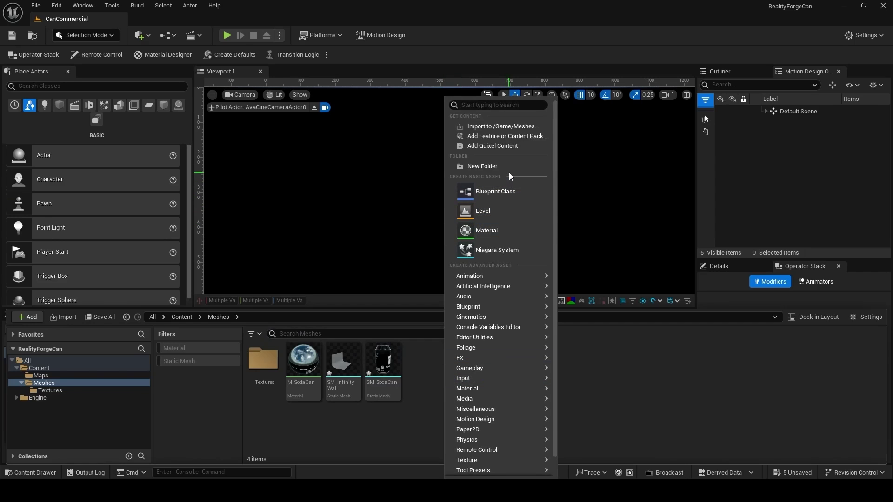
- Create a folder named Materials inside the Meshes folder
left_click(510, 169)
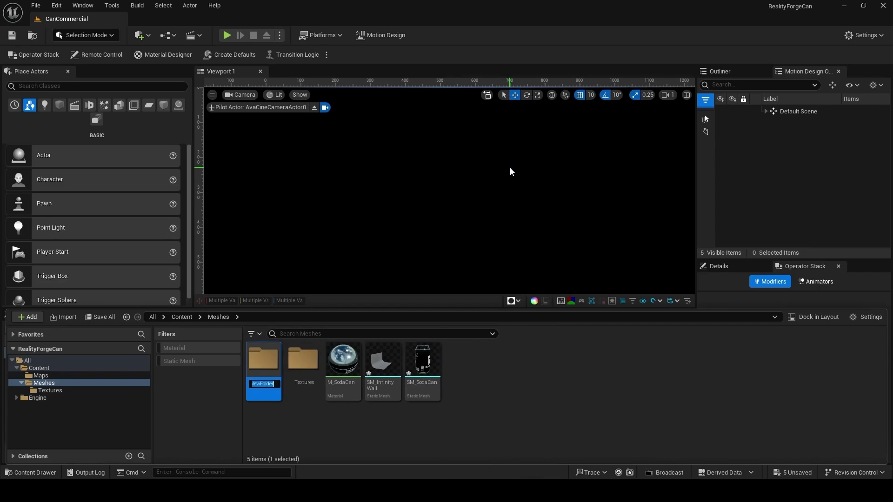
type("Materials")
key("Return")
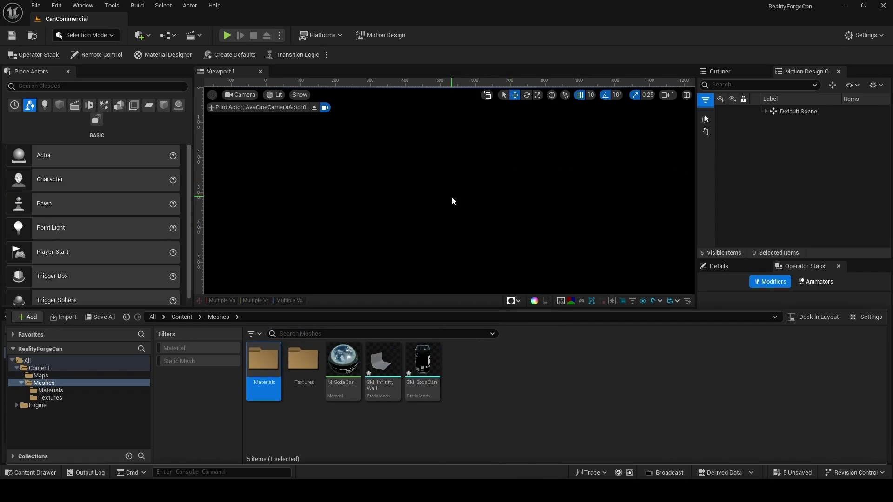
- Create a new material named M_Wall inside the Materials folder
double_click(259, 361)
right_click(312, 377)
left_click(347, 231)
type("M_Wall")
key("Return")
- Set the M_Wall material's Base Color value to 0.8, save it and return to the CanCommercial level
double_click(264, 359)
right_click_drag(405, 188, 411, 192)
left_click(542, 120)
left_click_drag(663, 295, 669, 295)
left_click(669, 295)
type(".8")
key("Return")
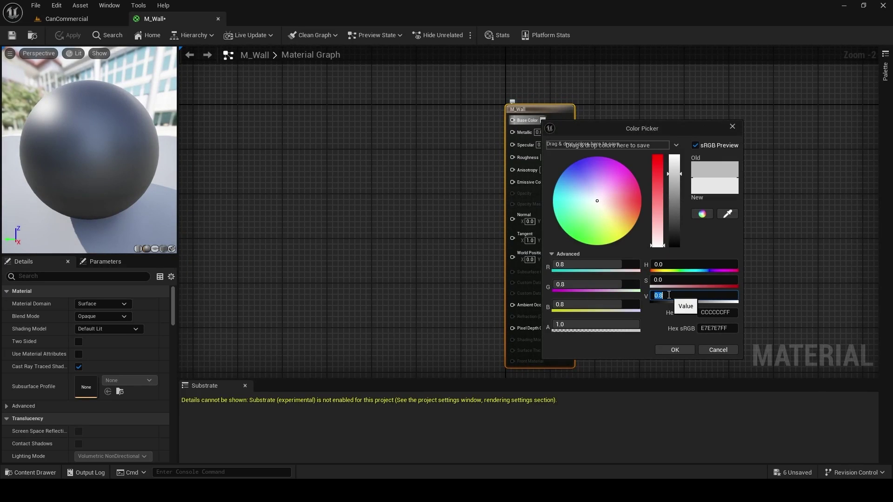
left_click(666, 350)
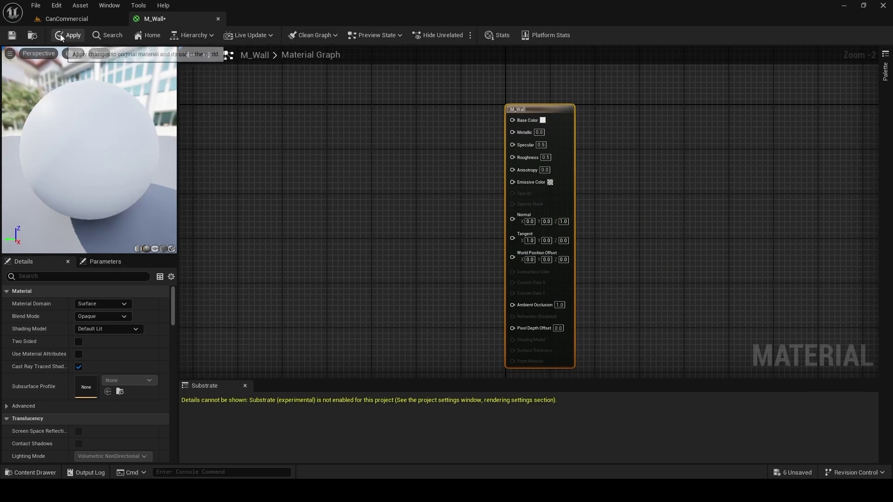
left_click(12, 35)
left_click(65, 20)
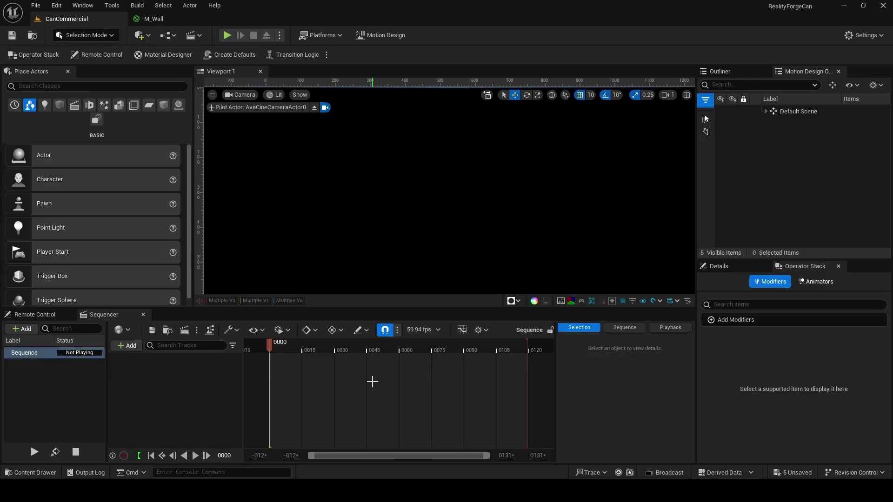
- Open the SM_InfinityWall mesh from the Meshes folder and assign M_Wall to its material slot
key("ctrl+space")
left_click(218, 317)
left_click(382, 367)
double_click(382, 363)
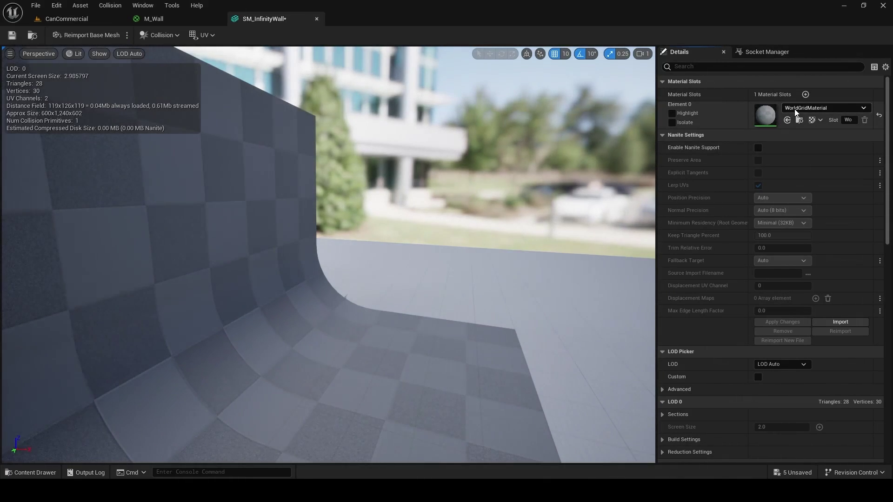
left_click(796, 109)
type("M<")
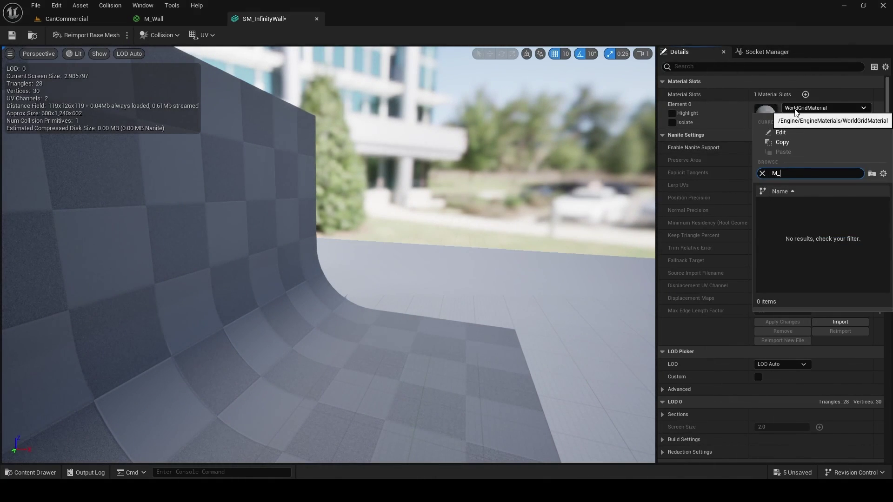
left_click(801, 207)
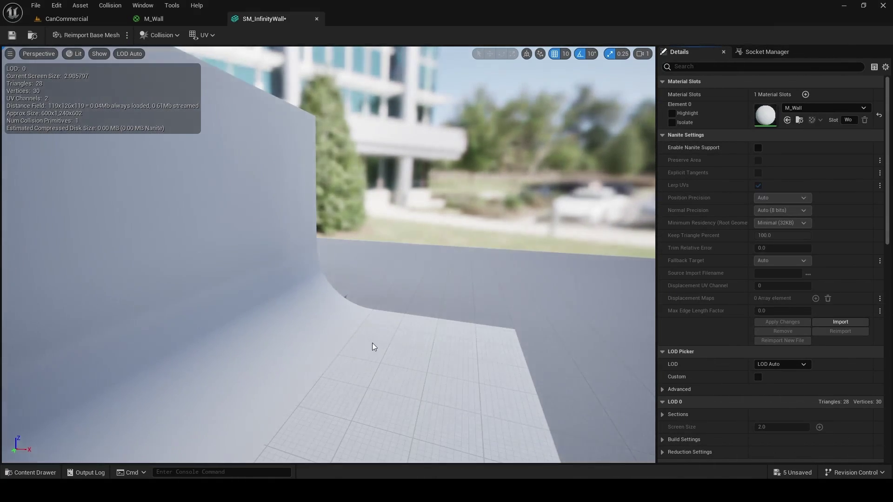
- Check the wall mesh as a whole, save it, and close the SM_InfinityWall and M_Wall editors
left_click_drag(371, 347, 260, 347, "alt")
scroll(389, 341, "down", 5)
left_click_drag(389, 341, 432, 342, "alt")
scroll(414, 333, "down", 4)
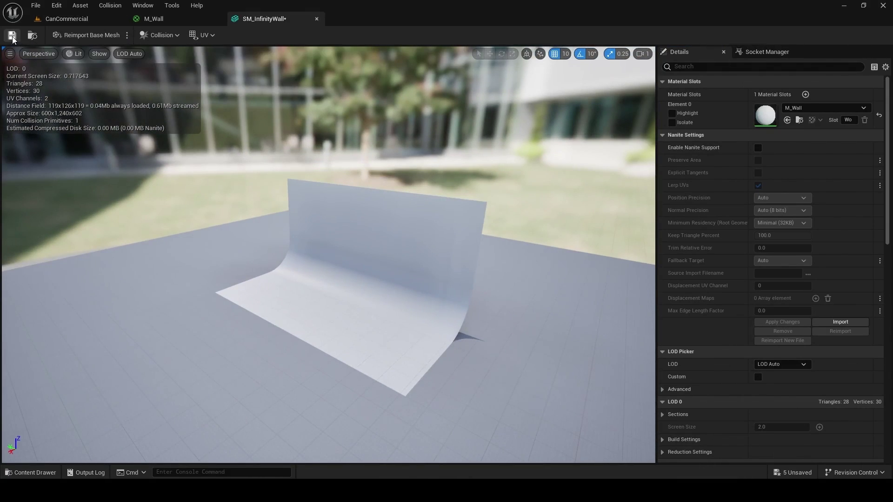
left_click(317, 18)
left_click(219, 19)
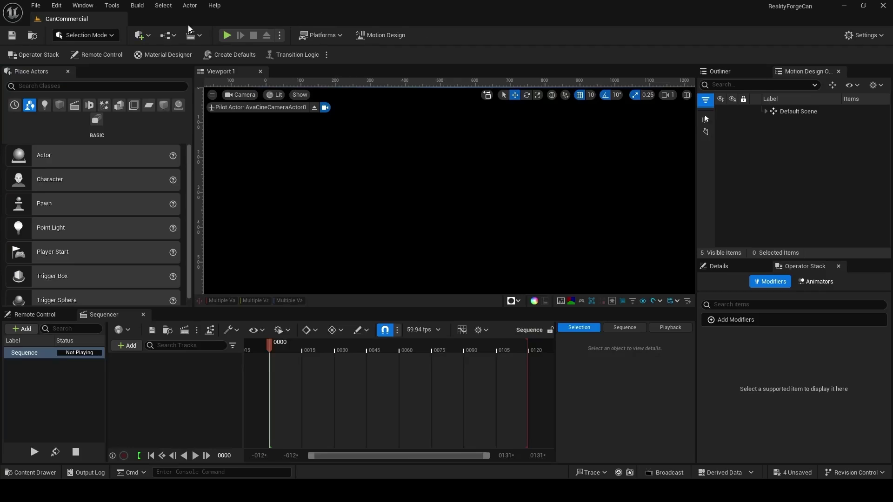
- Create a new material named M_Emissive in the Materials folder
key("ctrl+space")
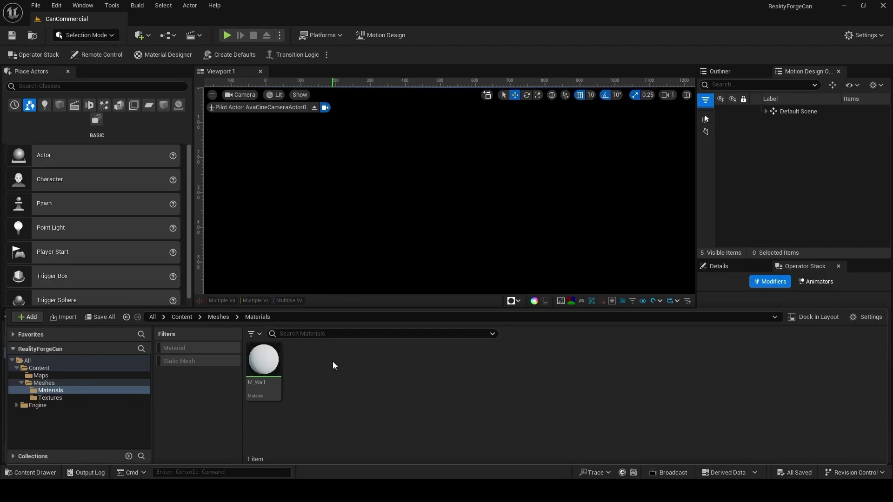
right_click(333, 366)
left_click(393, 237)
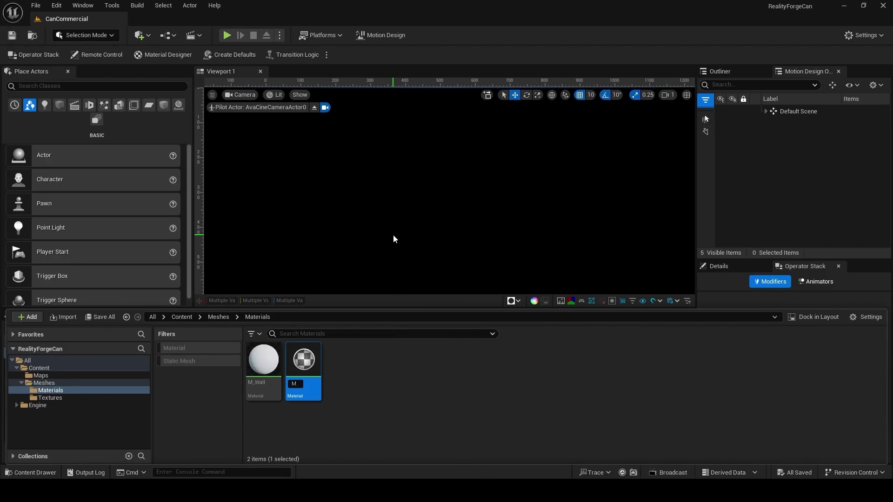
type("M_Emissive")
key("Return")
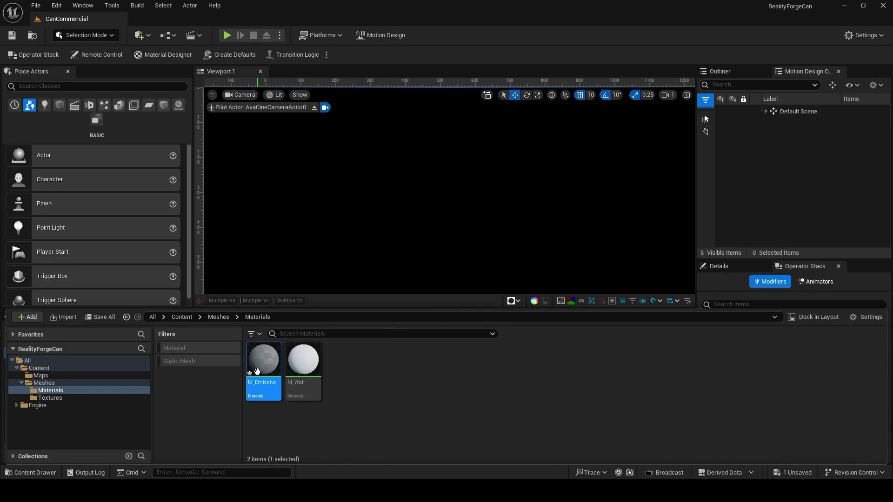
- Open M_Emissive and add a Constant3Vector, a Constant and a Multiply node to its graph
double_click(263, 360)
left_click(308, 130)
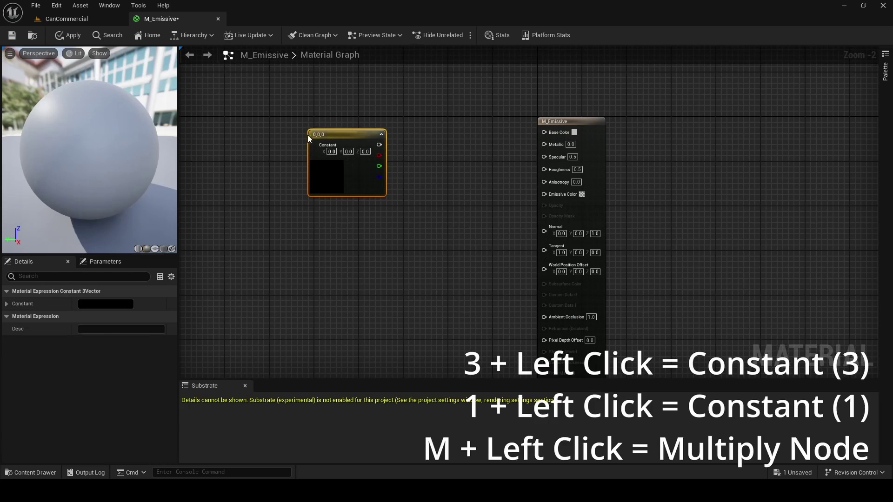
left_click(317, 222)
left_click(418, 179)
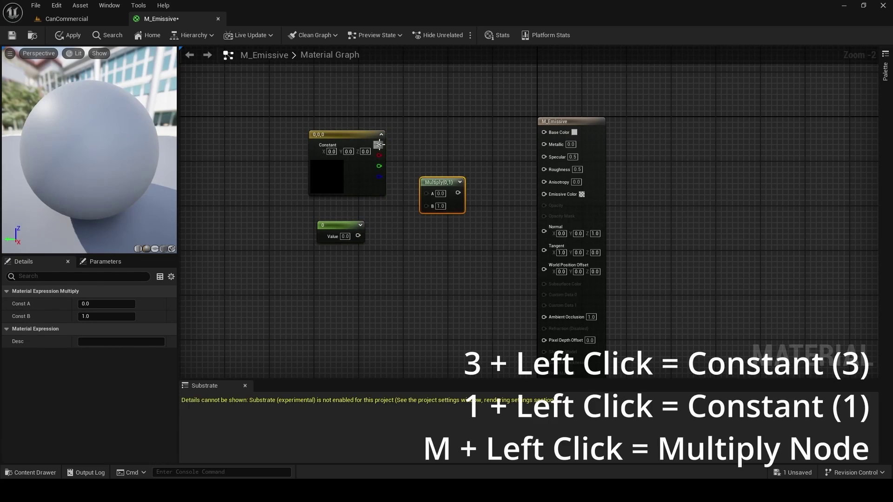
- Connect the Constant3Vector to Multiply's A and the Constant to its B, and set the Constant's value to 1
left_click_drag(379, 145, 426, 193)
left_click_drag(358, 236, 430, 152)
left_click(346, 236)
type("1")
left_click(372, 271)
- Set M_Emissive's shading model to Unlit and connect the Multiply output to Emissive Color
left_click(586, 122)
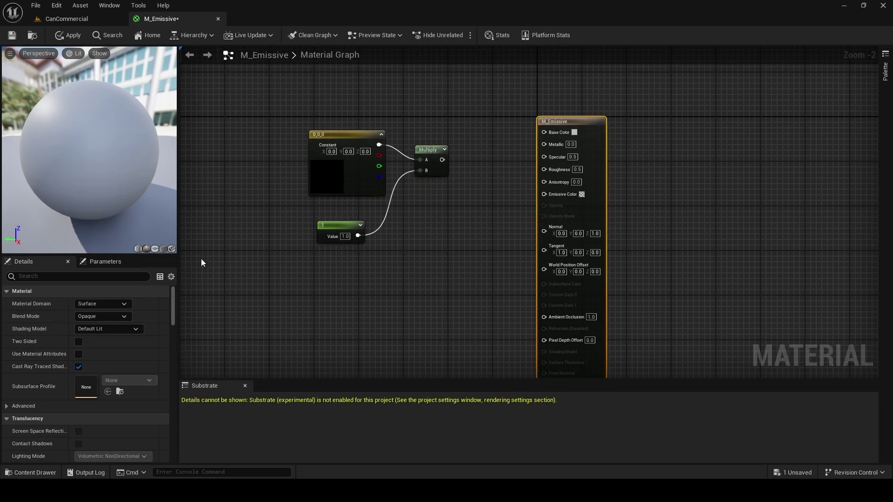
left_click(115, 328)
left_click(100, 339)
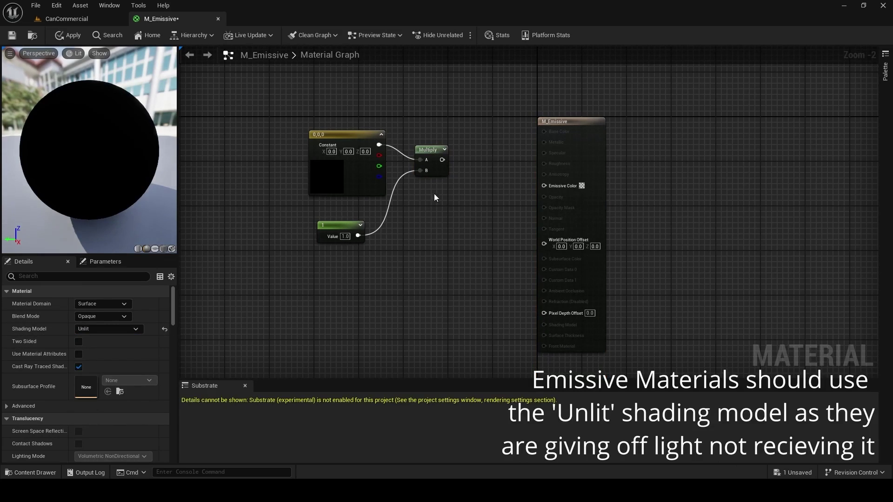
left_click_drag(442, 160, 551, 184)
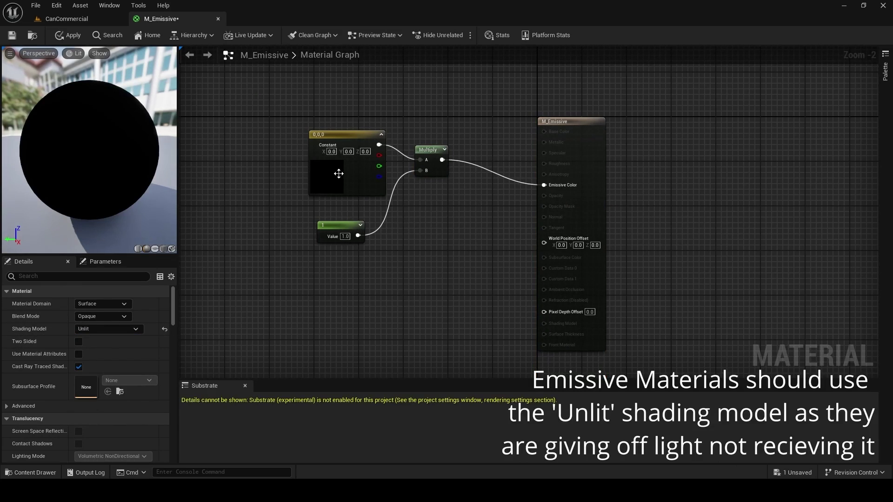
- Set the Constant3Vector node's color to white, with a value of 1.0
left_click_drag(339, 173, 332, 188)
double_click(332, 188)
left_click_drag(461, 252, 467, 227)
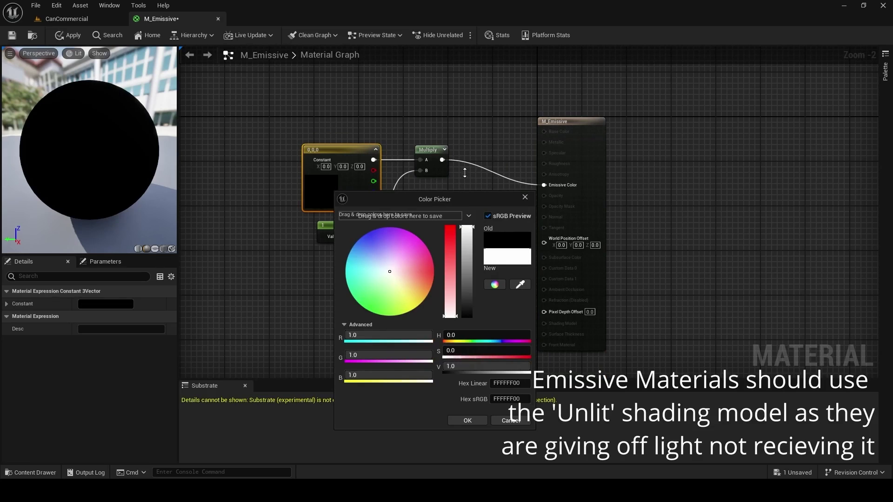
left_click(467, 420)
- Convert the white Constant3Vector node to a parameter named Emissive Color
left_click_drag(334, 201, 328, 202)
right_click(328, 199)
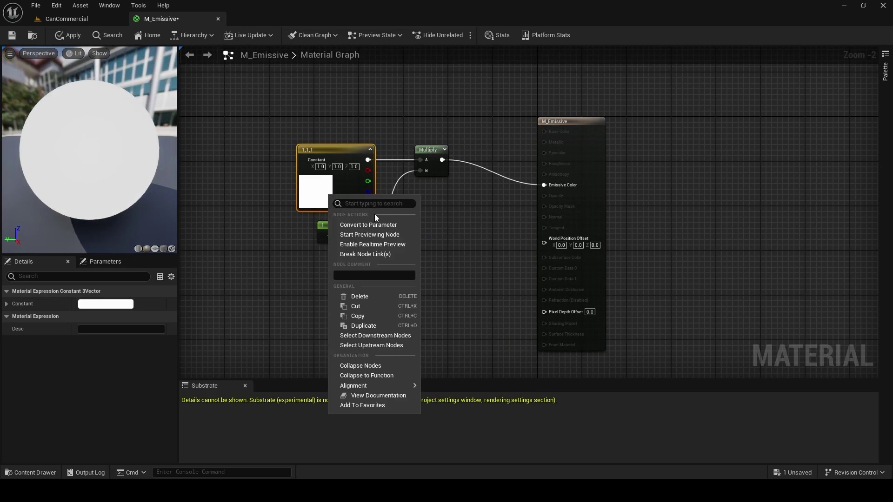
left_click(371, 225)
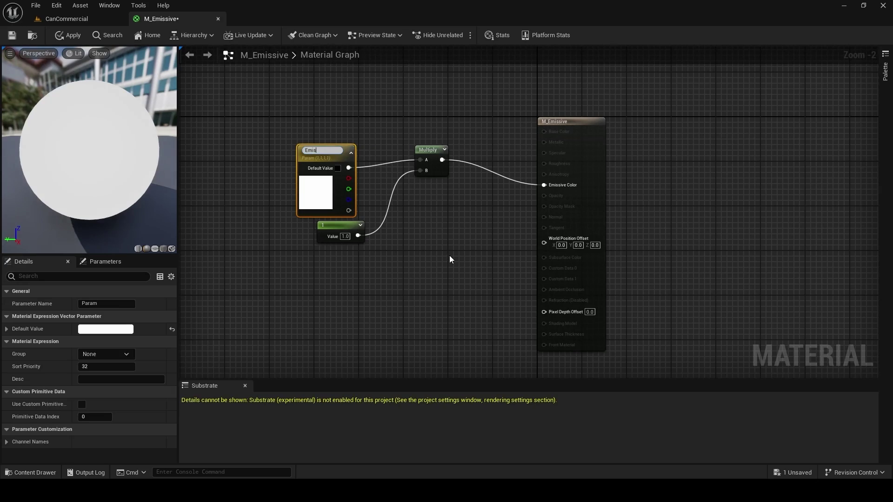
type("Emissive Color")
key("Return")
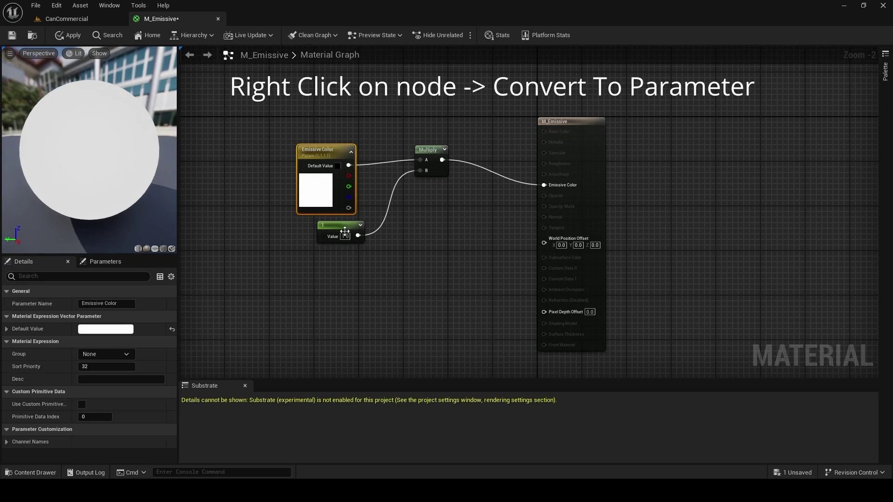
- Convert the Constant to a parameter named Emissive Mulitplier, align it under Emissive Color, and save and close M_Emissive
right_click(344, 228)
left_click(386, 259)
type("Emissive Mulitpl")
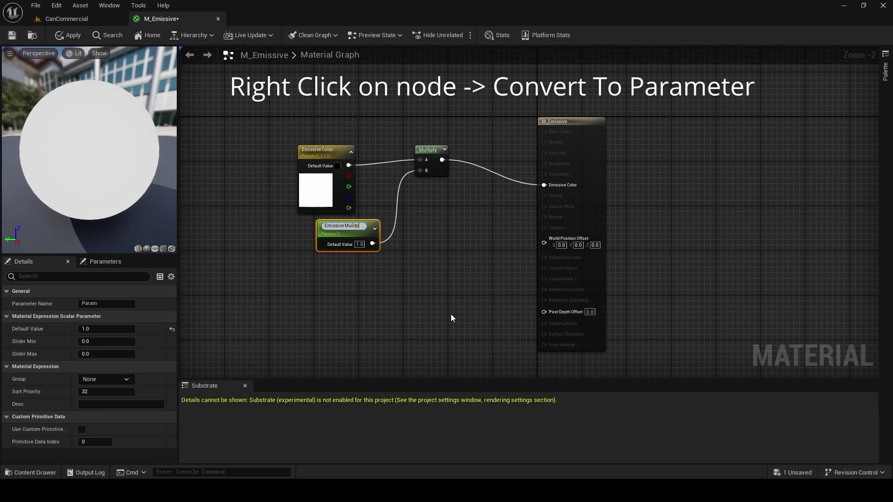
type("ier")
key("Return")
left_click_drag(354, 228, 329, 236)
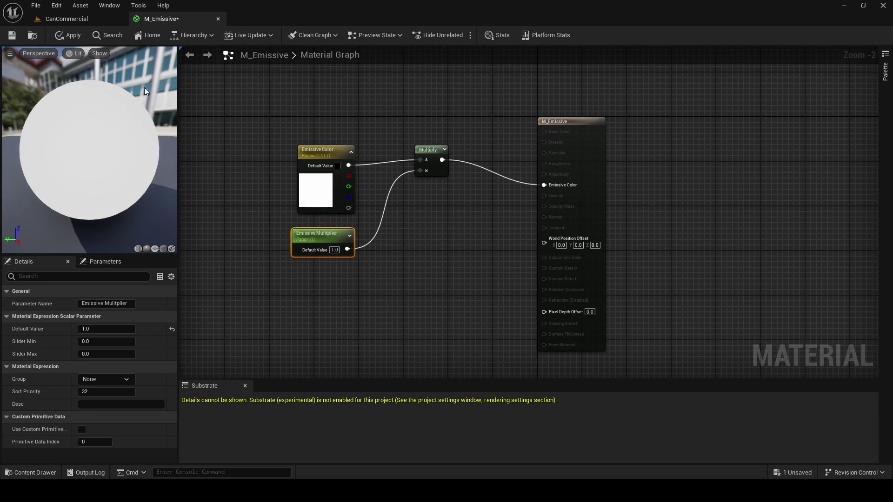
left_click(14, 36)
left_click(221, 22)
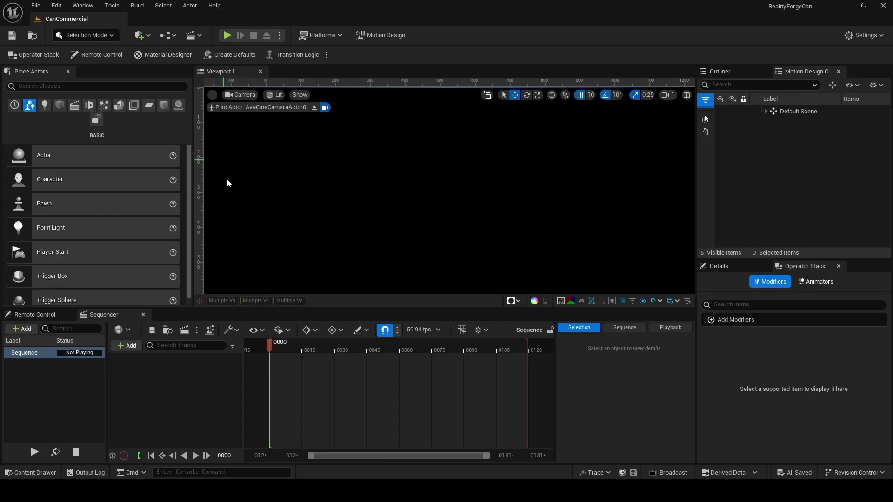
- Create a material instance of M_Emissive named MI_Emisive_Yellow in the Materials folder
key("ctrl+space")
right_click(275, 384)
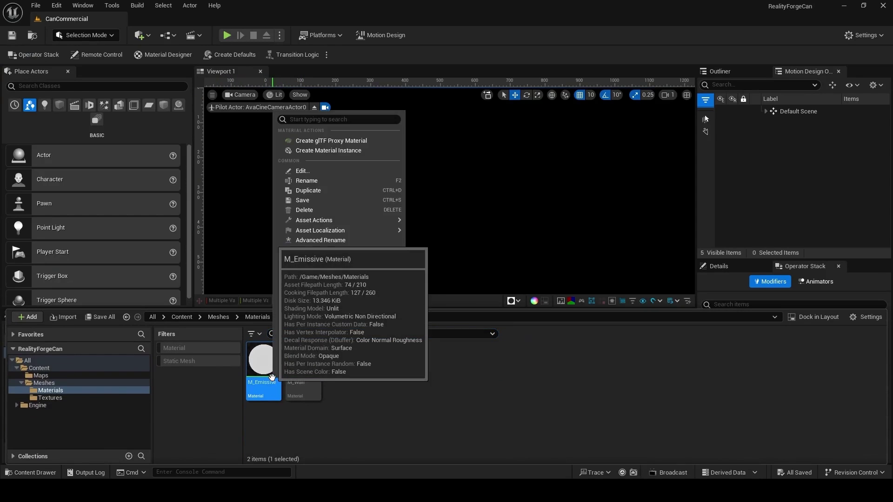
left_click(358, 154)
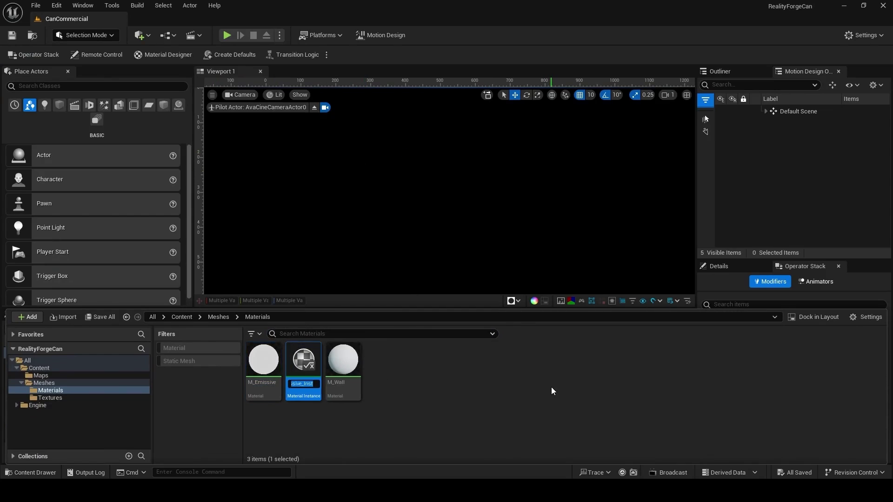
type("MI_Emi")
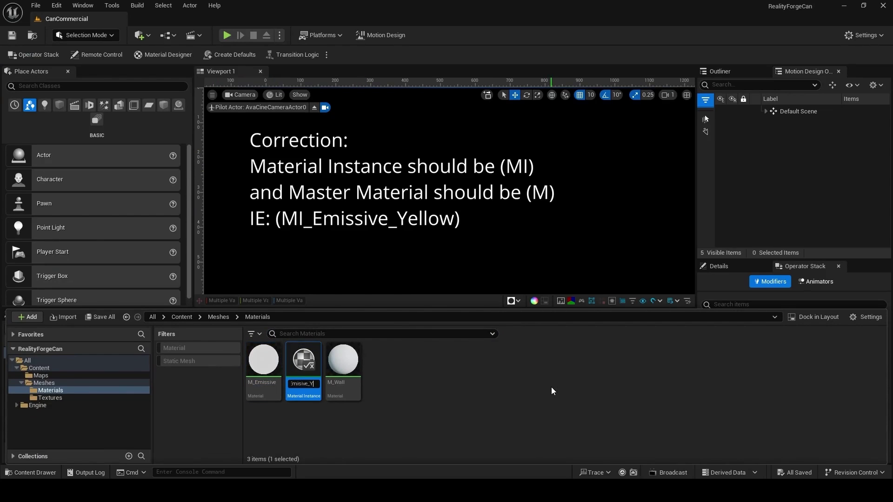
type("sive_Yellow")
key("Return")
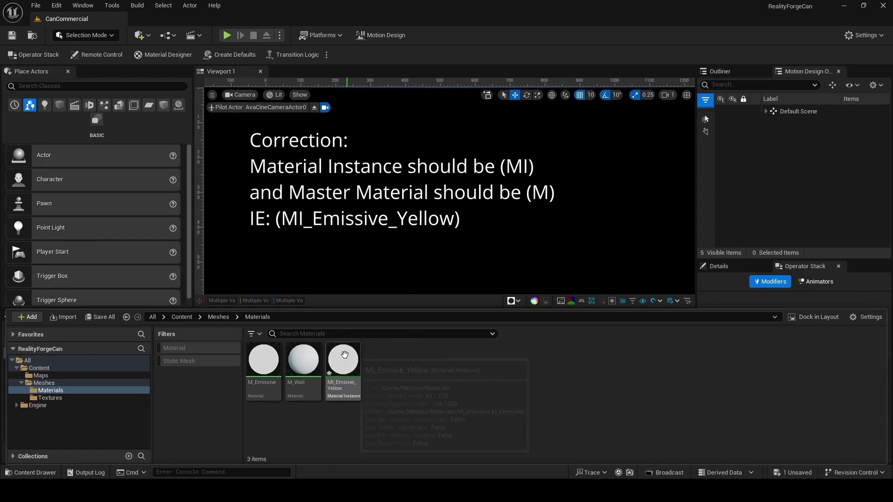
- Open MI_Emisive_Yellow in a docked editor and enable overrides for its Emissive Mulitplier and Emissive Color parameters
double_click(343, 361)
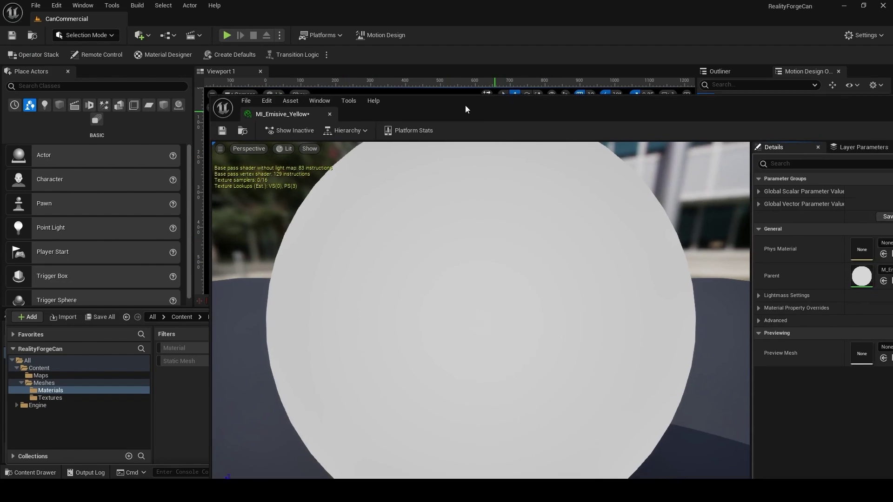
left_click_drag(283, 114, 168, 18)
left_click(631, 95)
left_click(631, 121)
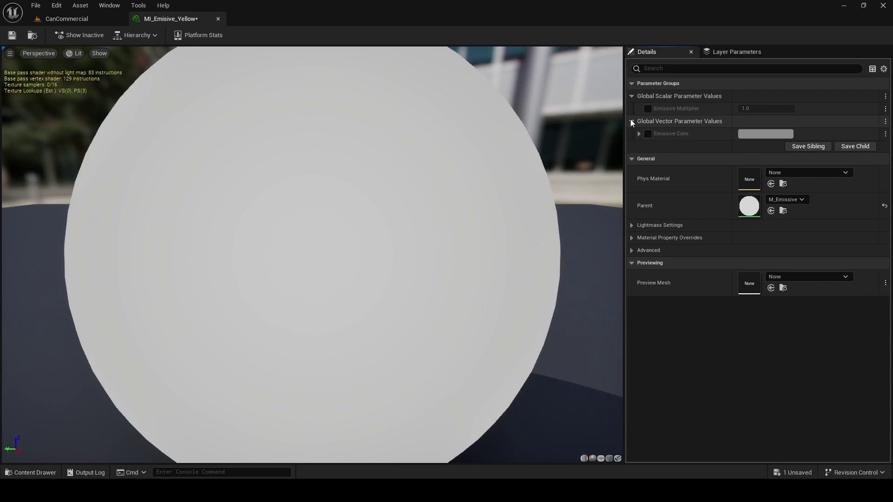
left_click(648, 134)
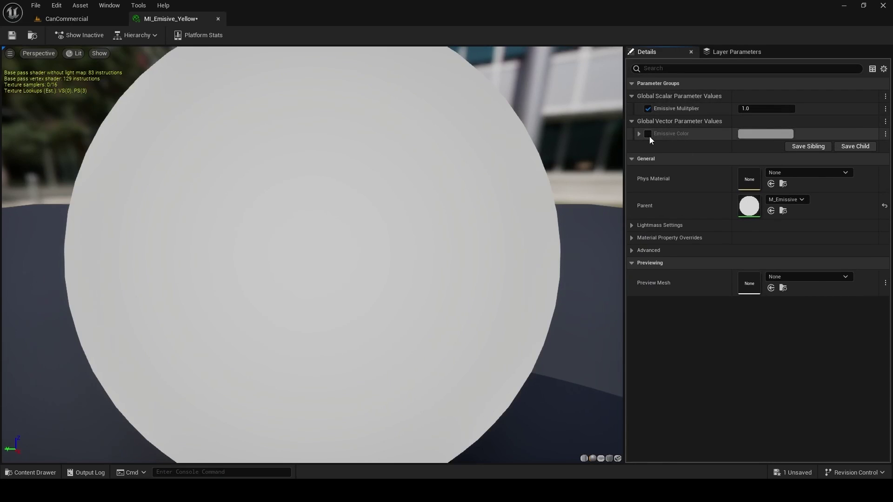
- Set MI_Emisive_Yellow's Emissive Color to orange-yellow, about R 1.0, G 0.325, B 0.0, then save and close it
left_click(766, 134)
left_click_drag(626, 225, 645, 228)
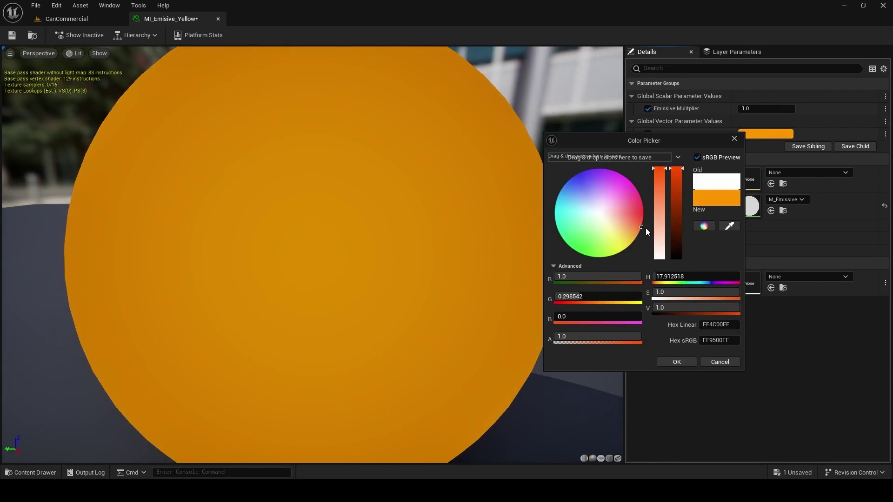
left_click(676, 362)
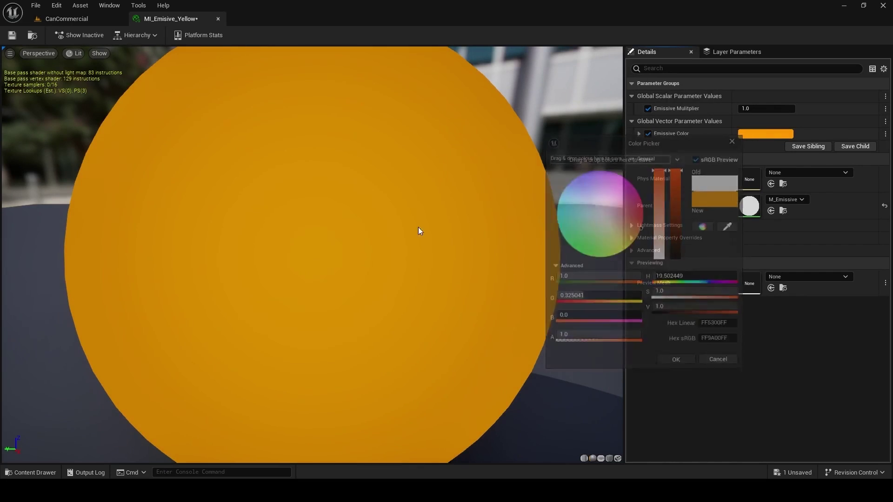
left_click(14, 36)
left_click(218, 19)
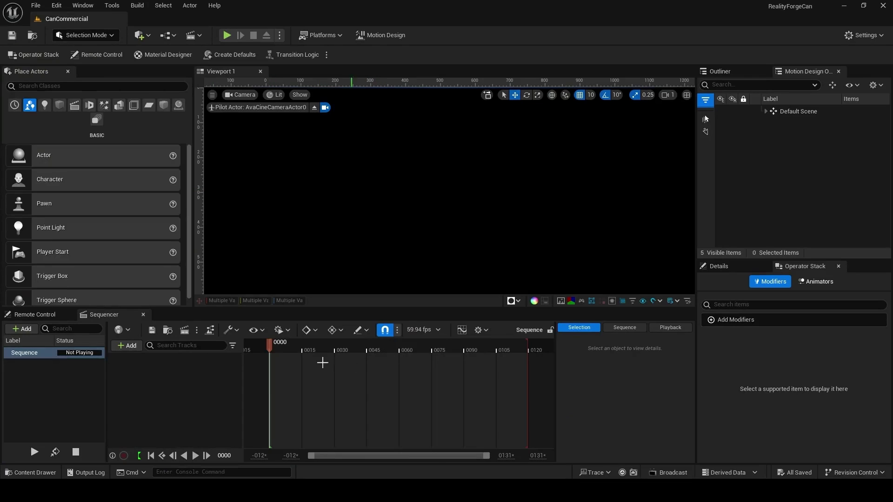
- Duplicate MI_Emisive_Yellow in the Materials folder and name the copy MI_Emissive_Blue
key("ctrl+space")
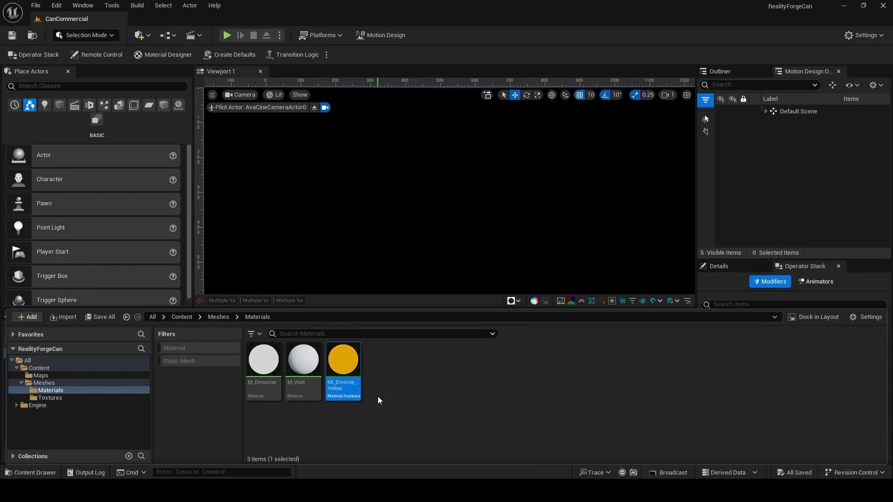
key("ctrl+d")
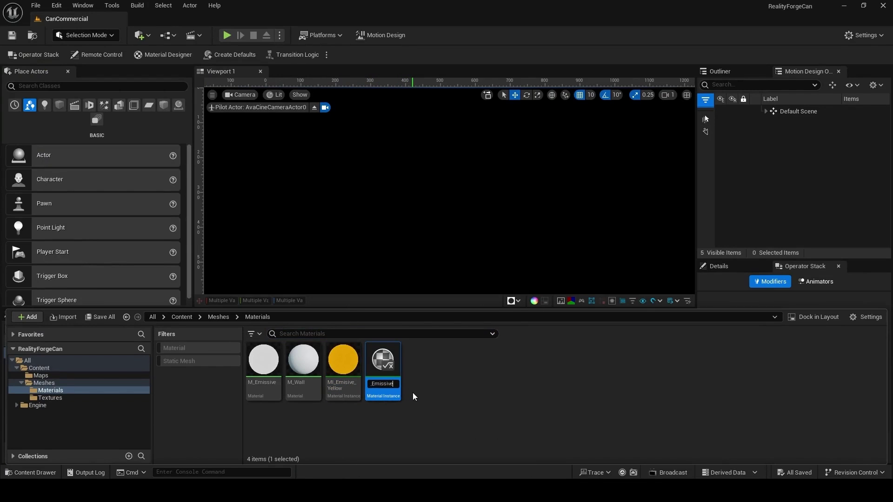
type("MI_Emissive_Blue")
key("Return")
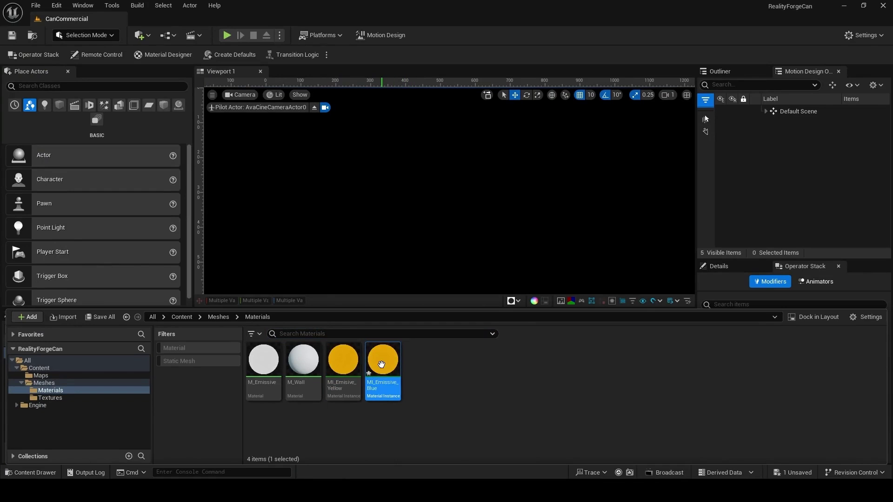
- Set MI_Emissive_Blue's Emissive Color to bright blue, about R 0.0, G 0.36, B 1.0, and close it
double_click(381, 364)
left_click(791, 203)
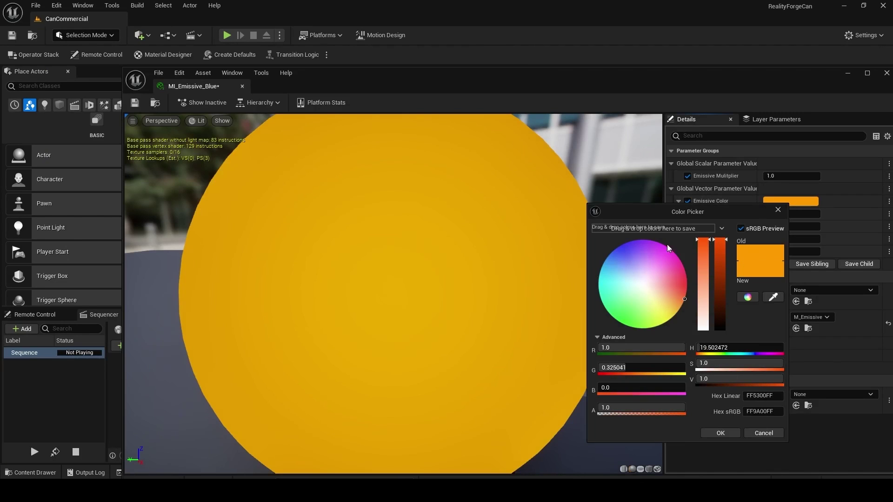
left_click_drag(666, 257, 592, 246)
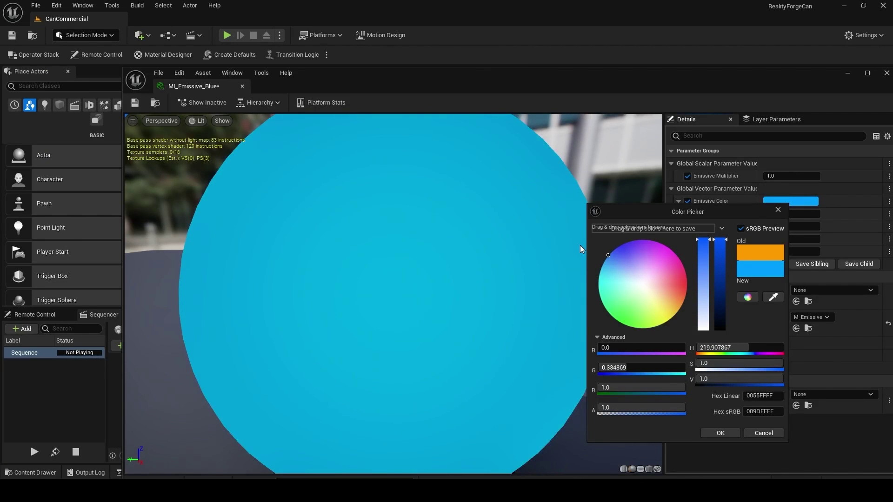
left_click(716, 432)
left_click(241, 87)
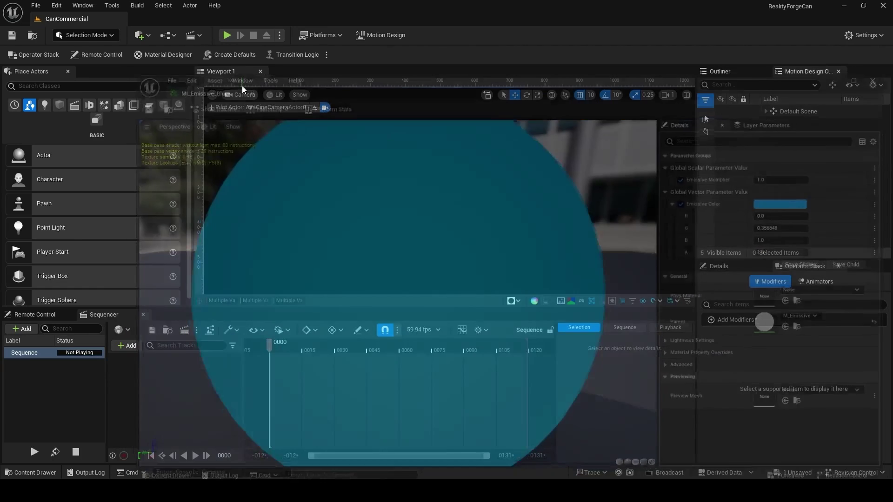
- Duplicate MI_Emissive_Blue in the Materials folder and name the copy MI_Emissive_White
key("ctrl+space")
key("ctrl+d")
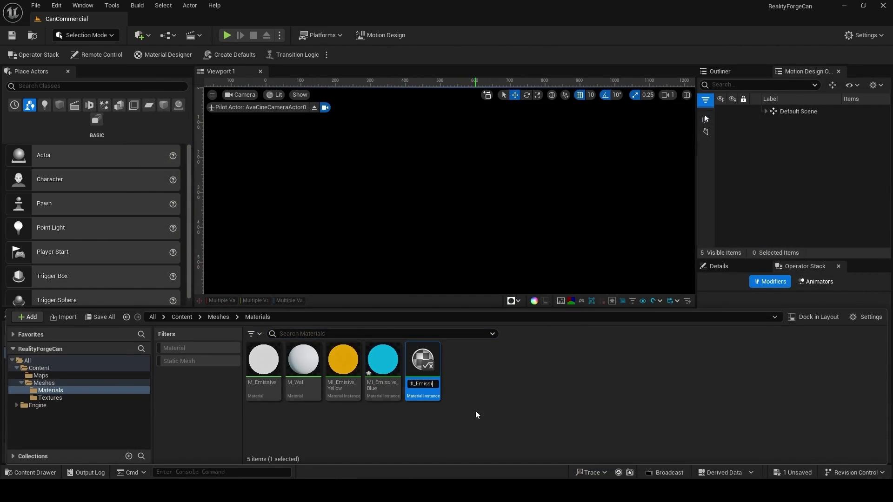
key("Return")
left_click(475, 408)
- Set MI_Emissive_White's Emissive Color to white, close it, and save the unsaved assets
double_click(433, 376)
left_click(773, 201)
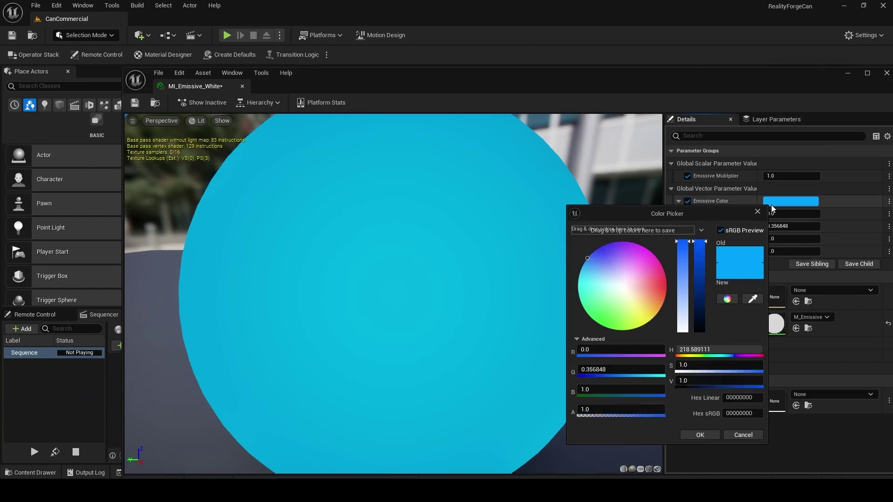
left_click_drag(761, 365, 675, 365)
left_click(700, 436)
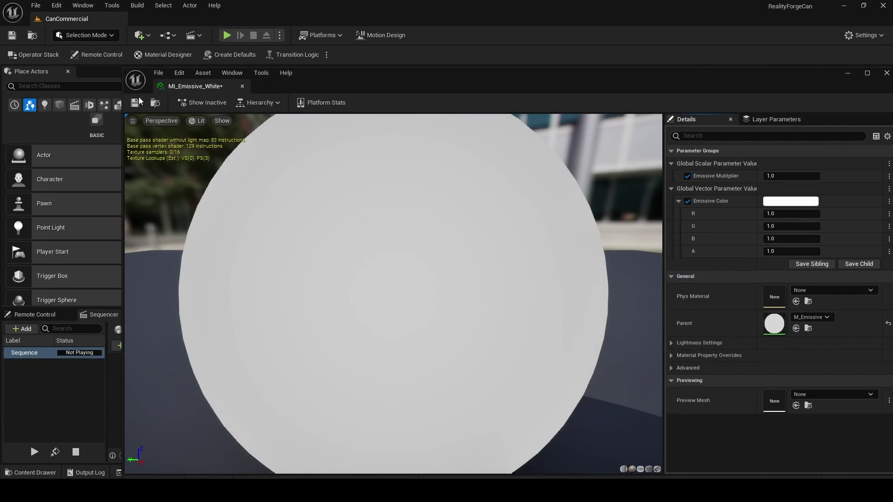
left_click(242, 86)
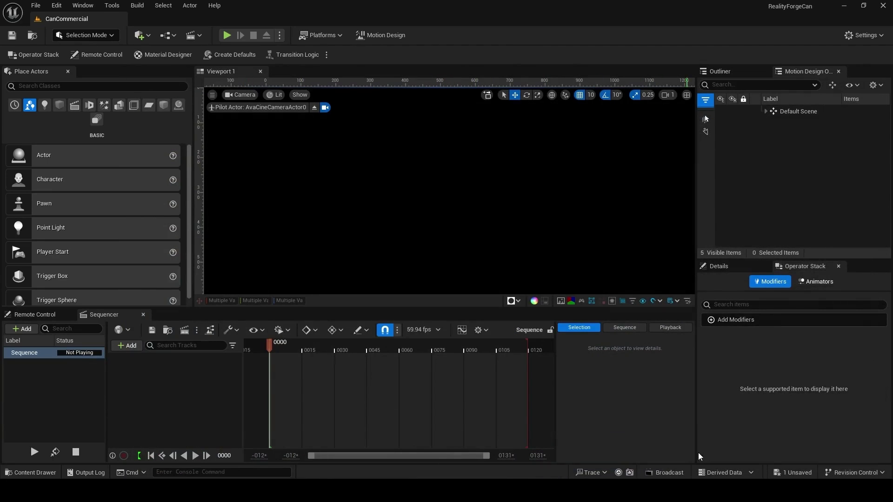
left_click(794, 473)
left_click(512, 351)
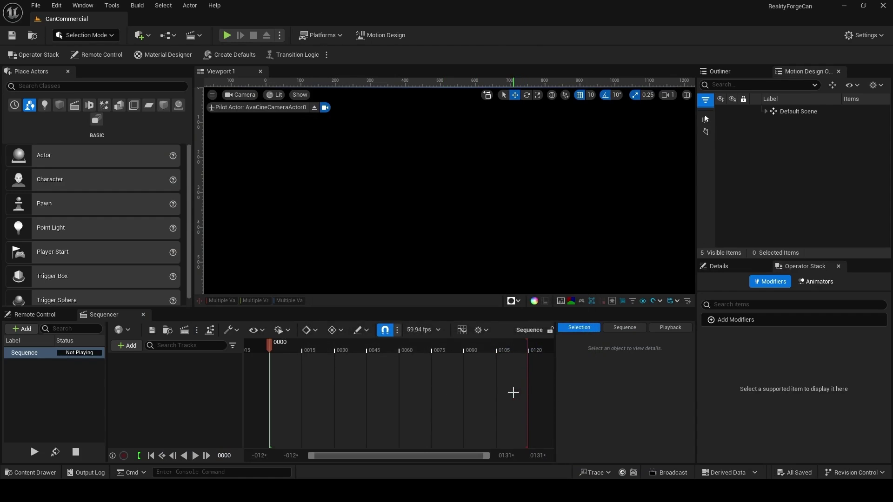
- Place SM_InfinityWall from the Meshes folder in the level and reset its location to the origin
key("ctrl+space")
key("ctrl+space")
left_click(765, 112)
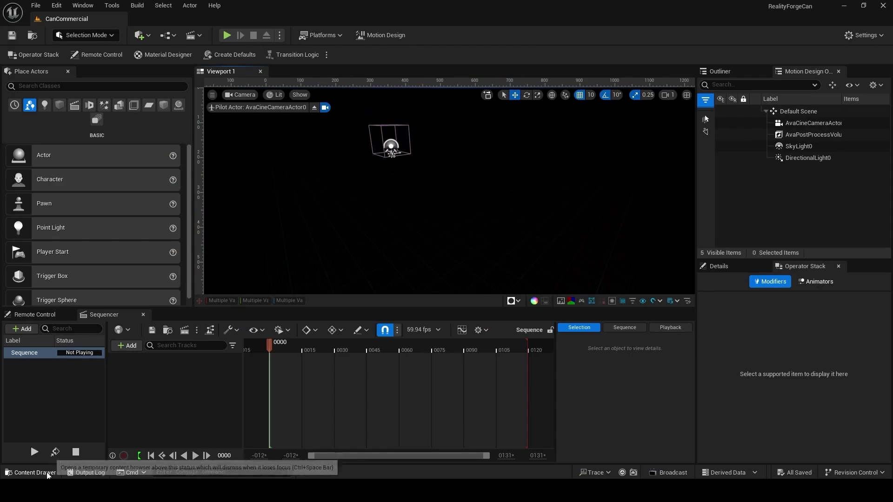
left_click(29, 473)
left_click(52, 383)
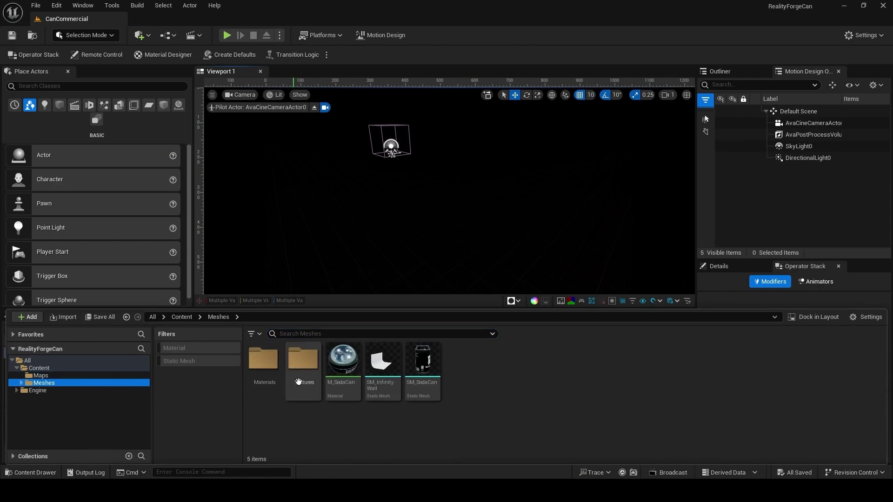
left_click_drag(384, 368, 417, 238)
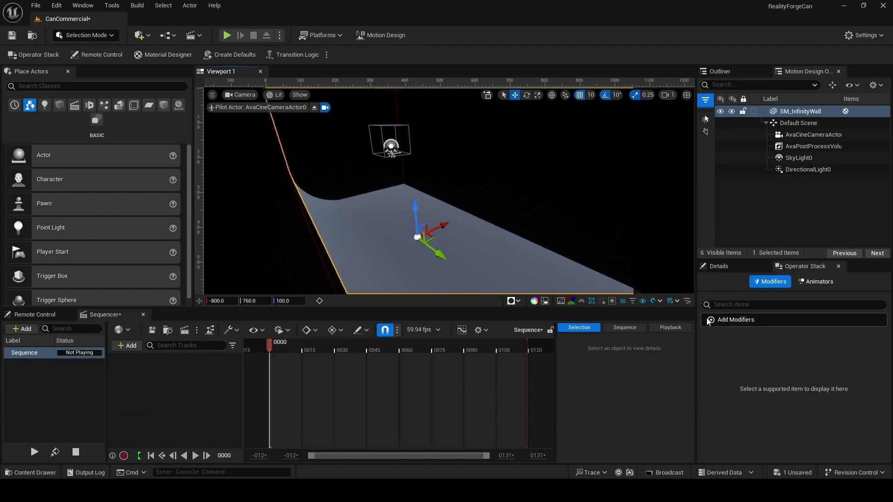
left_click(724, 267)
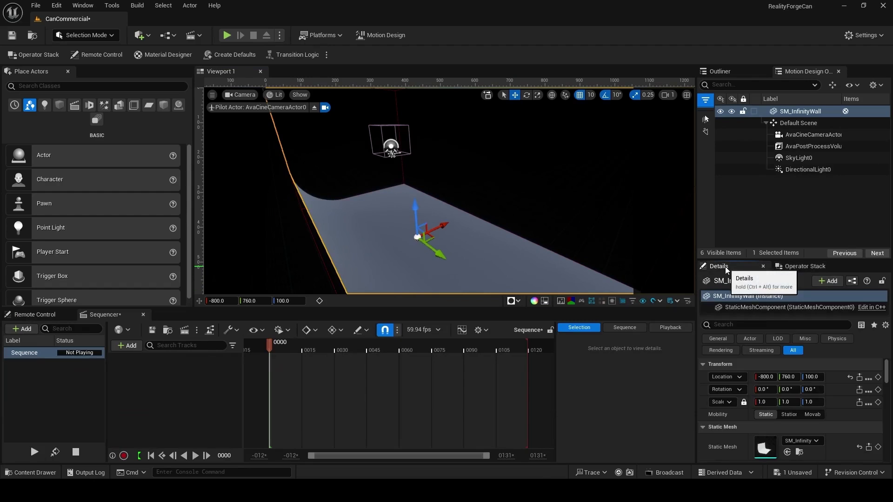
left_click(851, 376)
- Delete the SkyLight0 and AvaPostProcessVolume actors from the Default Scene
right_click_drag(558, 186, 204, 218)
key("s")
left_click(803, 157)
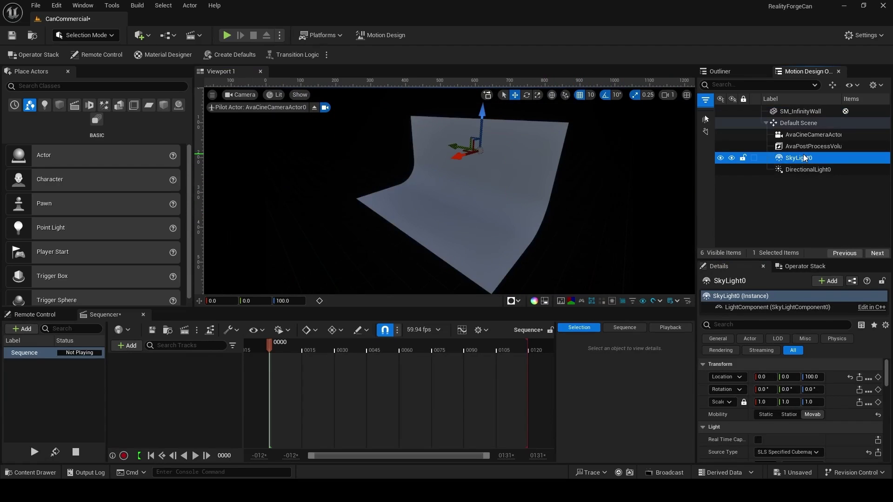
key("Delete")
left_click(808, 146)
key("Delete")
- Switch the viewport to the Unlit view mode and save the level
left_click(275, 95)
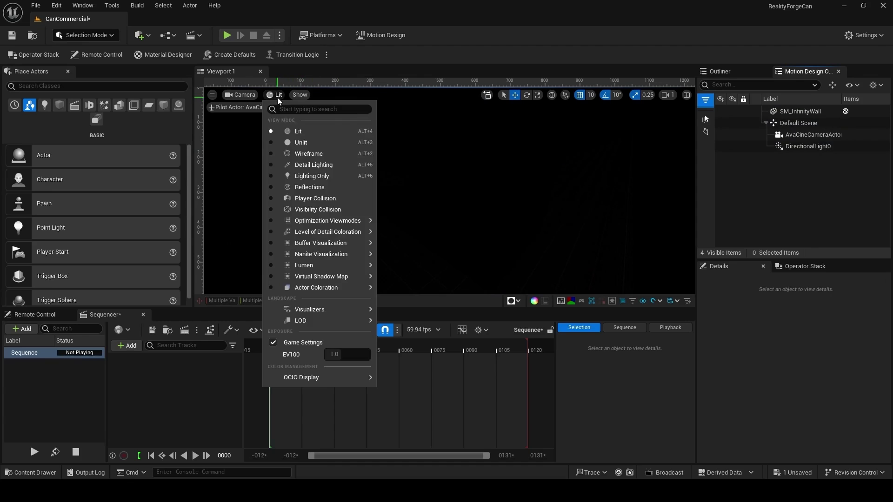
left_click(293, 141)
mouse_move(403, 209)
right_mouse_down()
mouse_move(419, 206)
mouse_move(403, 205)
right_mouse_up()
left_click(12, 35)
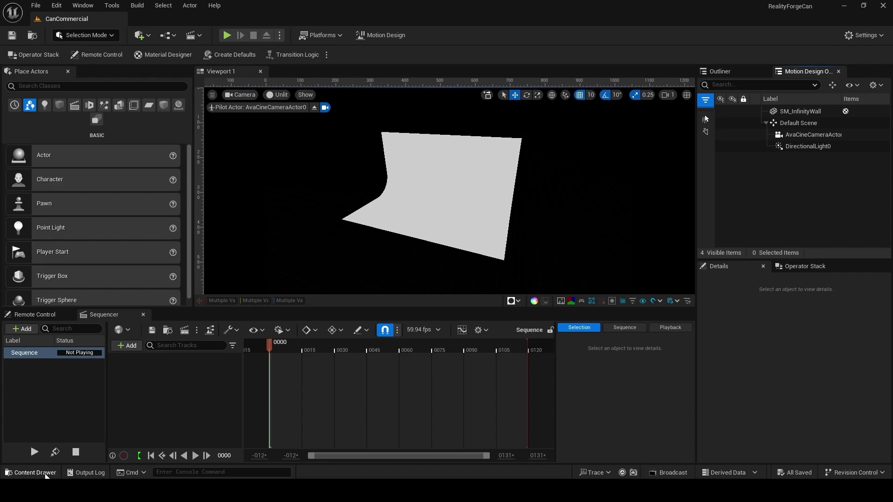
- Place SM_SodaCan on the infinity wall's floor area and raise it above the floor
left_click(46, 474)
left_click_drag(422, 365, 427, 210)
scroll(428, 234, "down", 5)
left_click_drag(449, 177, 450, 108)
key("s")
right_click_drag(452, 173, 445, 194)
- Set SM_InfinityWall's scale uniformly to 0.37
left_click(461, 190)
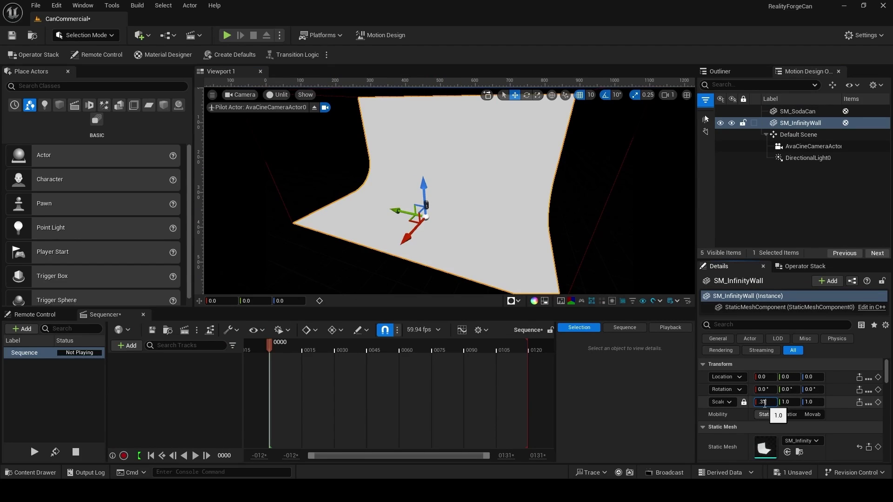
key("Return")
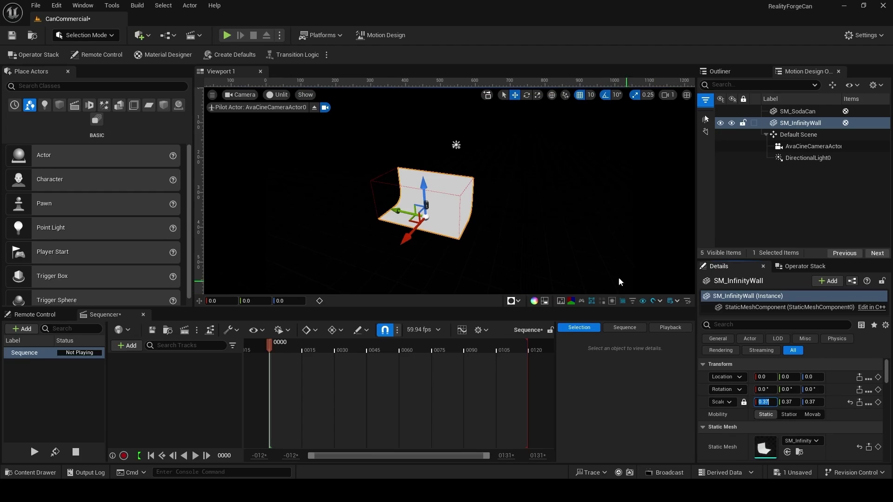
key("w")
mouse_move(518, 223)
right_mouse_down()
mouse_move(521, 200)
mouse_move(531, 221)
mouse_move(518, 223)
mouse_move(544, 219)
mouse_move(518, 223)
right_mouse_up()
key("a")
key("d")
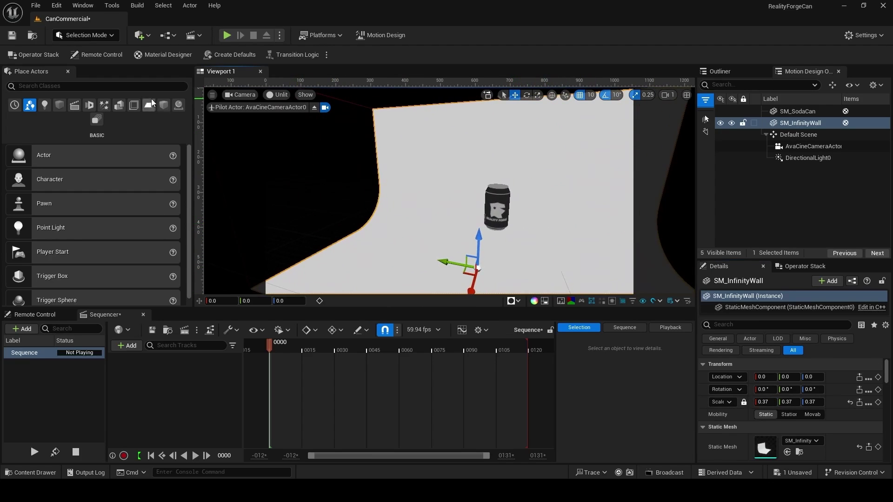
- Place a Plane shape on the infinity wall's floor beside the can and set its scale uniformly to 2
left_click(59, 105)
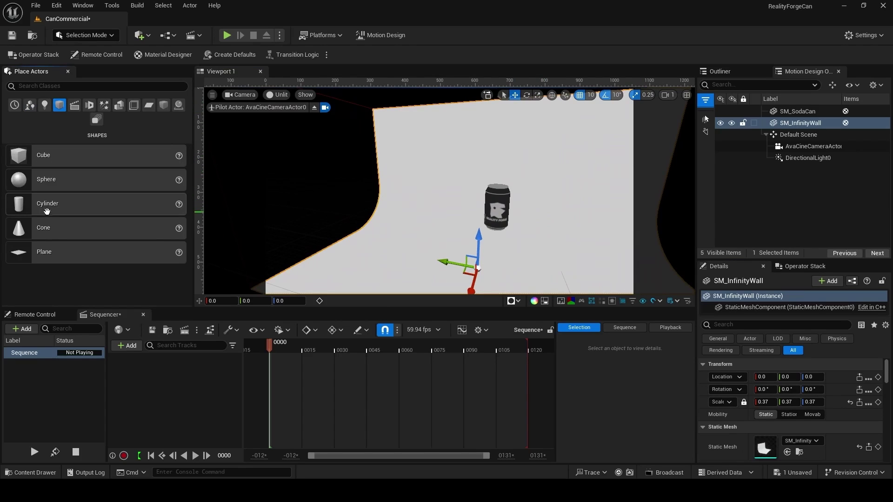
left_click_drag(44, 252, 402, 244)
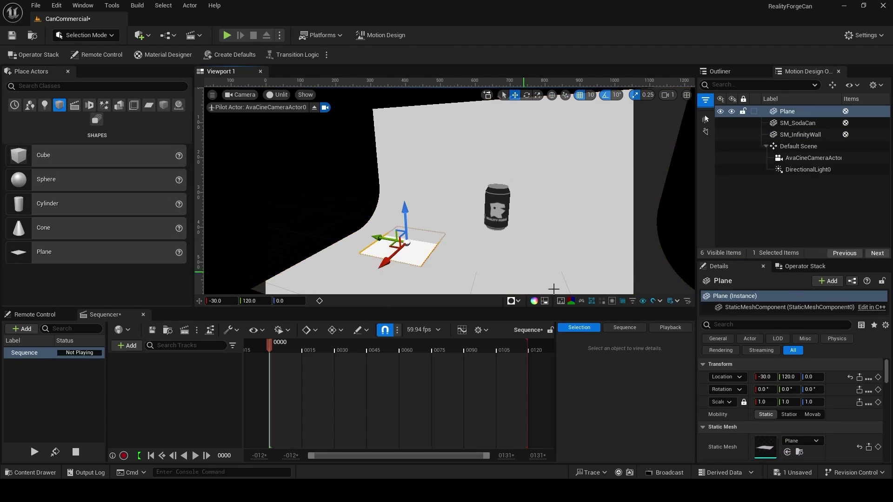
type("2")
key("Return")
scroll(460, 187, "down", 5)
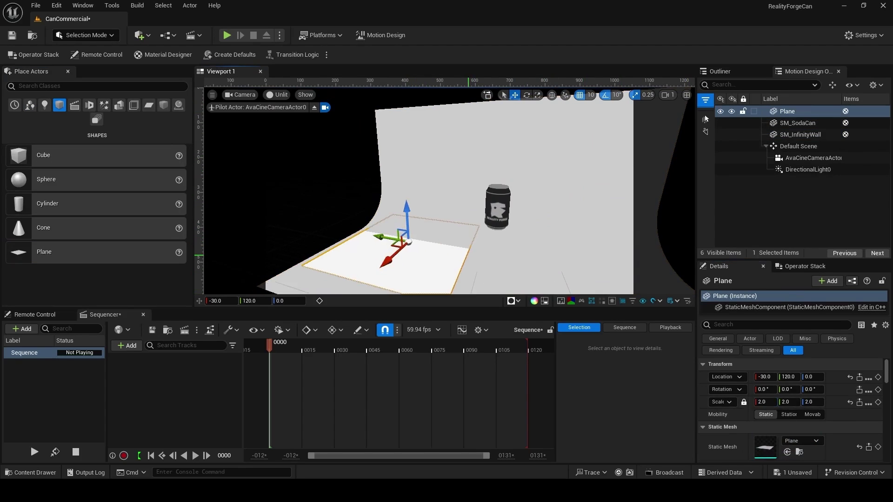
- Rotate the plane upright by -90° about X and move it to the wall's side, about Y 231 and Z 80
key("e")
left_click_drag(460, 187, 482, 221)
key("w")
left_click_drag(426, 181, 367, 177)
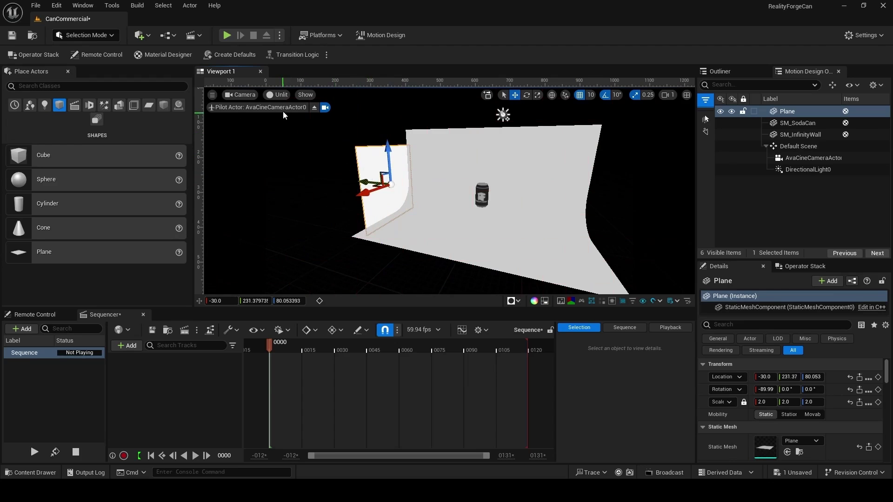
- Switch the viewport to the Lit view mode and apply MI_Emissive_Blue to the upright plane
left_click(276, 95)
left_click(289, 131)
key("e")
key("f")
left_click(31, 473)
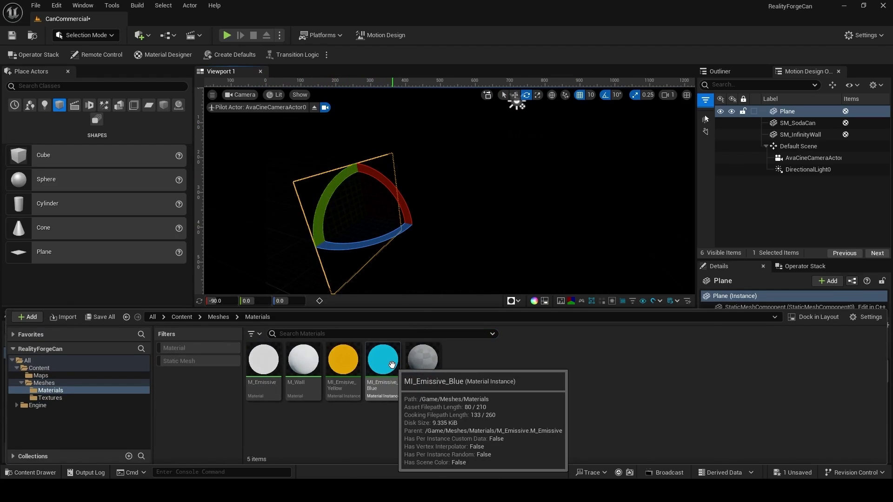
left_click_drag(392, 364, 344, 266)
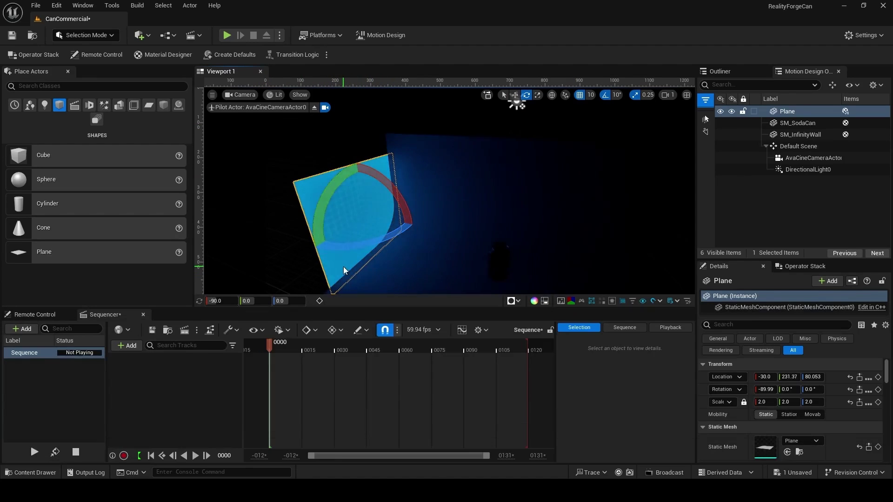
right_click_drag(343, 267, 446, 213)
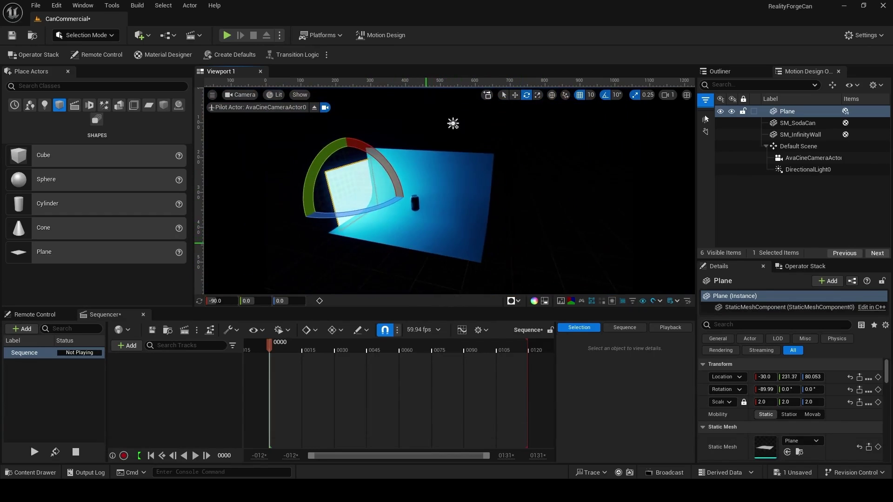
key("w")
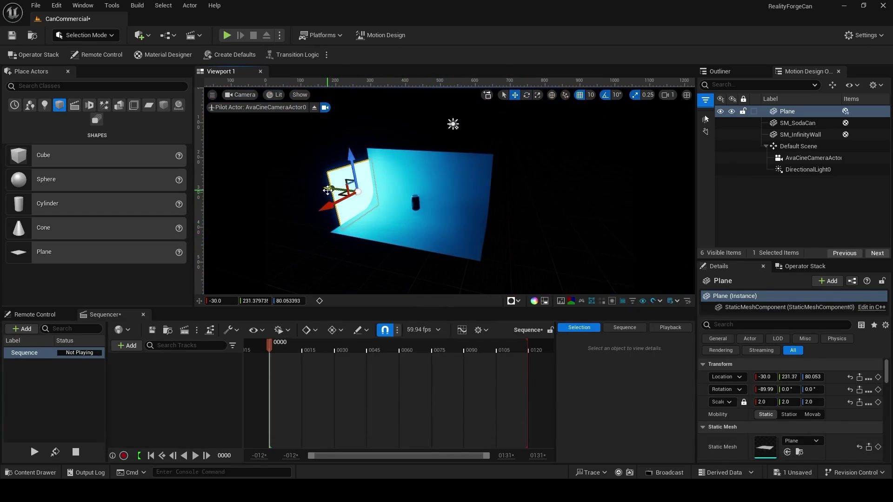
- Duplicate the blue plane to the wall's opposite side, turned 180° about Z, and apply the yellow emissive material to the copy
left_click_drag(328, 191, 454, 203, "alt")
key("e")
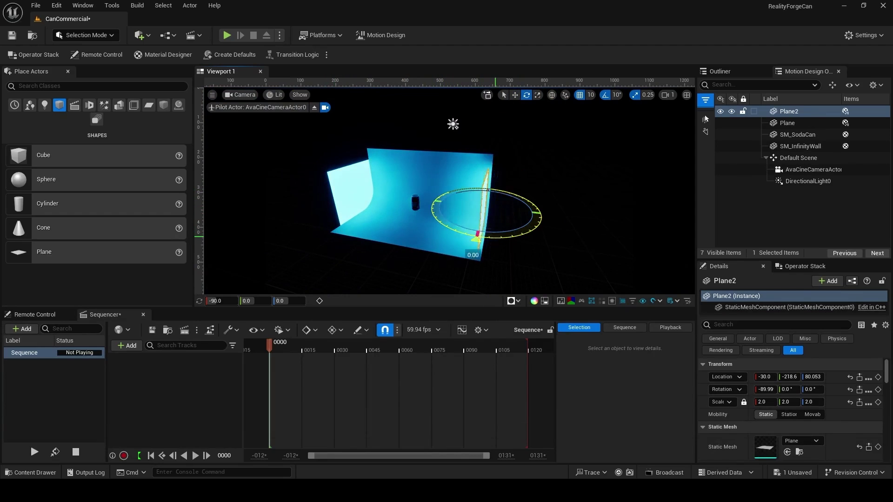
left_click_drag(494, 237, 426, 209)
mouse_move(493, 216)
right_mouse_down()
mouse_move(528, 223)
mouse_move(494, 223)
right_mouse_up()
key("s")
key("w")
left_click_drag(496, 189, 503, 187)
key("ctrl+space")
left_click_drag(344, 361, 530, 204)
- Duplicate the yellow plane as a horizontal ceiling panel above the can at about Z 214 and apply the white emissive material
right_click_drag(503, 239, 475, 188)
key("w")
key("s")
key("a")
key("e")
left_click_drag(539, 172, 411, 279, "alt")
key("w")
left_click_drag(565, 162, 572, 94)
key("ctrl+space")
left_click_drag(423, 368, 450, 139)
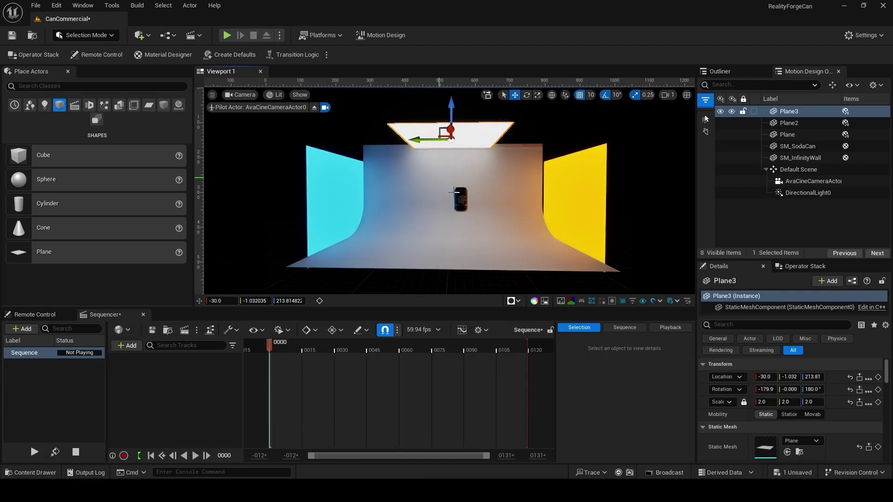
- Shift the white ceiling plane along Y to about -21
key("e")
key("w")
right_click_drag(468, 201, 468, 206)
left_click(653, 302)
left_click(667, 301)
key("q")
key("s")
right_click_drag(539, 204, 539, 210)
left_click_drag(433, 166, 443, 166)
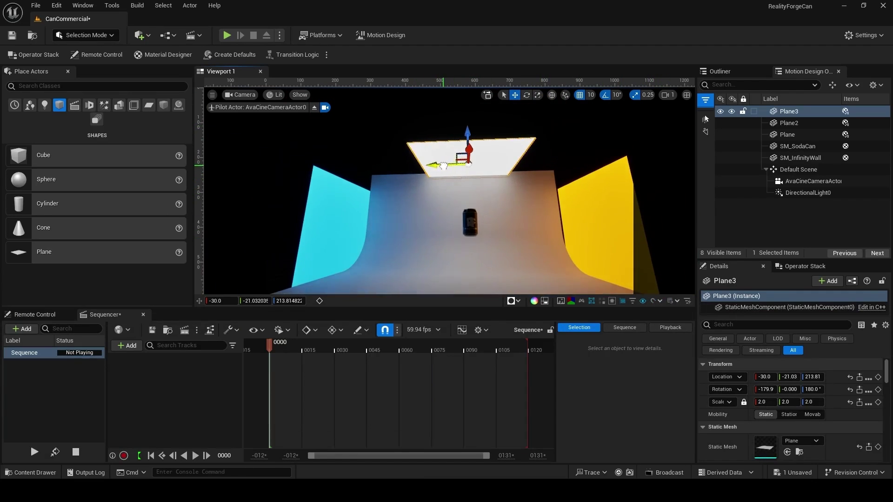
- Unlock the ceiling plane's scale proportions and stretch it to a Y scale of 4.5, keeping X at 2
left_click_drag(784, 400, 786, 401)
type("2")
key("Return")
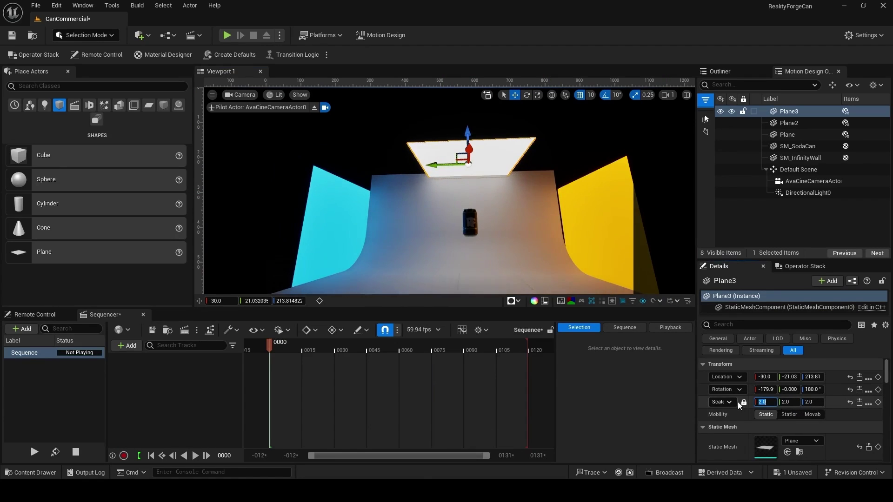
left_click_drag(789, 402, 814, 401)
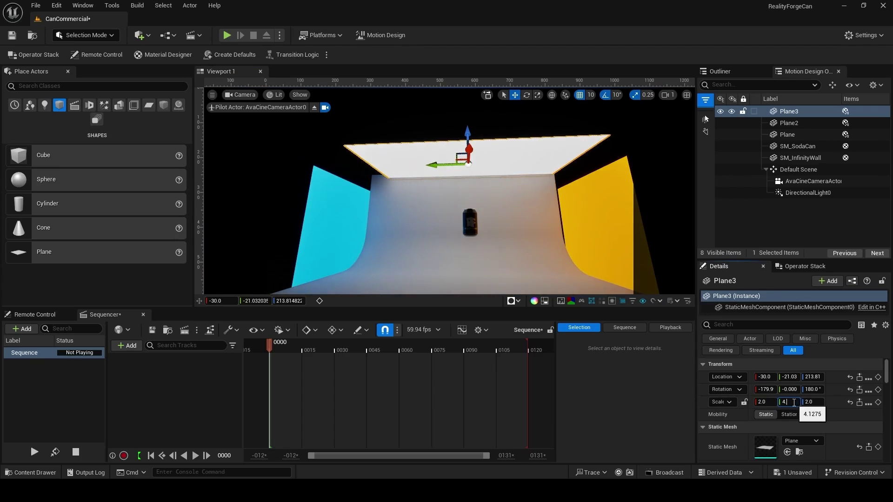
key("Return")
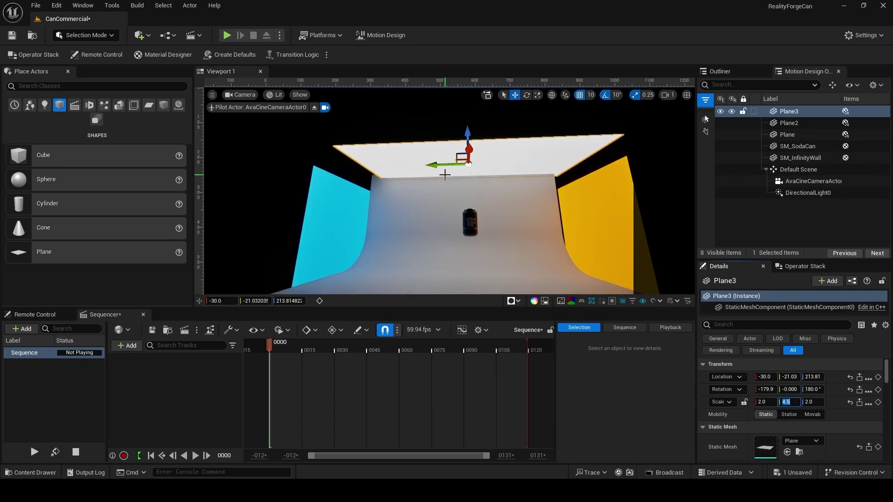
- Select AvaCineCameraActor0 and set its rotation to 0°, 0°, -180° so it faces the infinity wall squarely
left_click(813, 193)
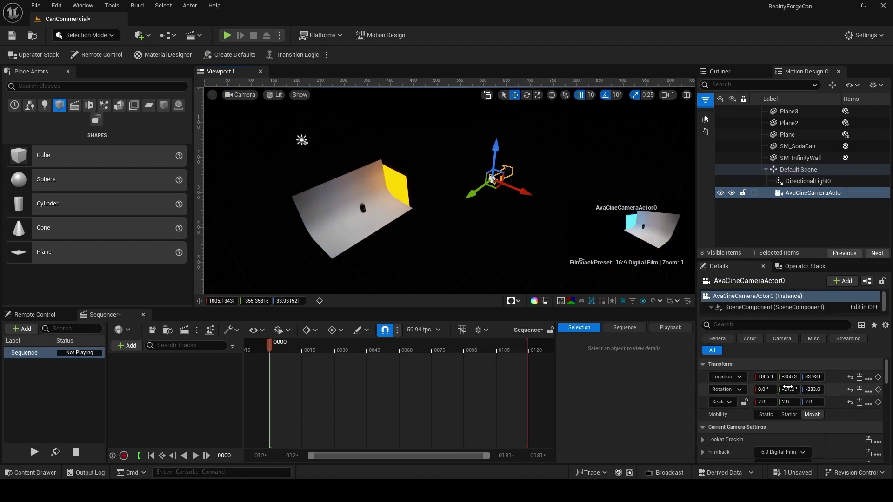
key("Tab")
type("-")
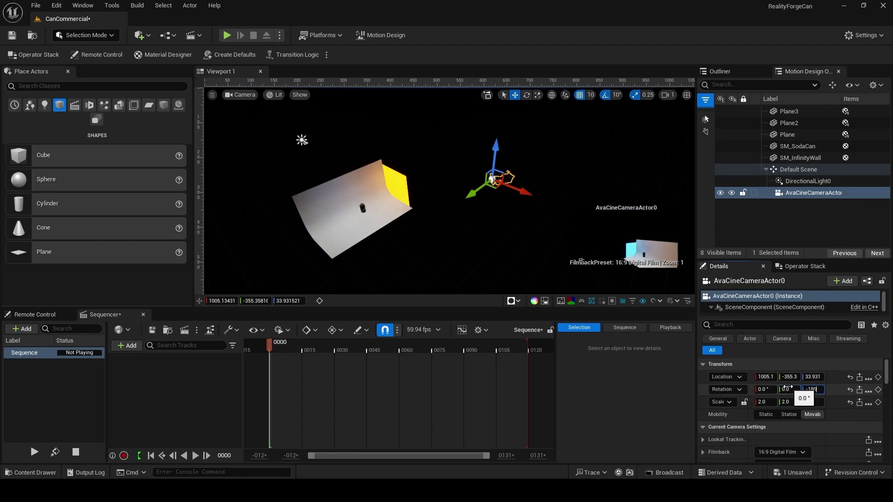
type("-180")
key("Return")
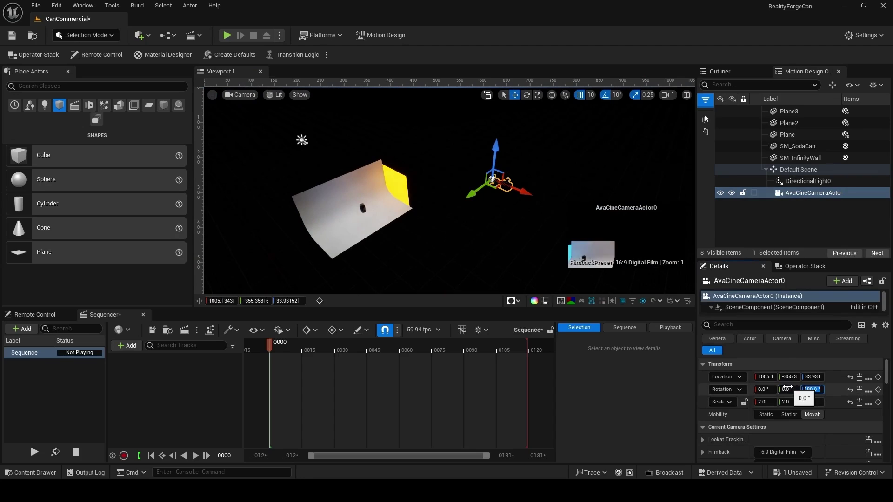
- Reset the camera's location, look through it, and place it in front of the can at X 610, Y 0, Z -157
left_click(850, 377)
key("w")
right_click_drag(315, 122, 302, 122)
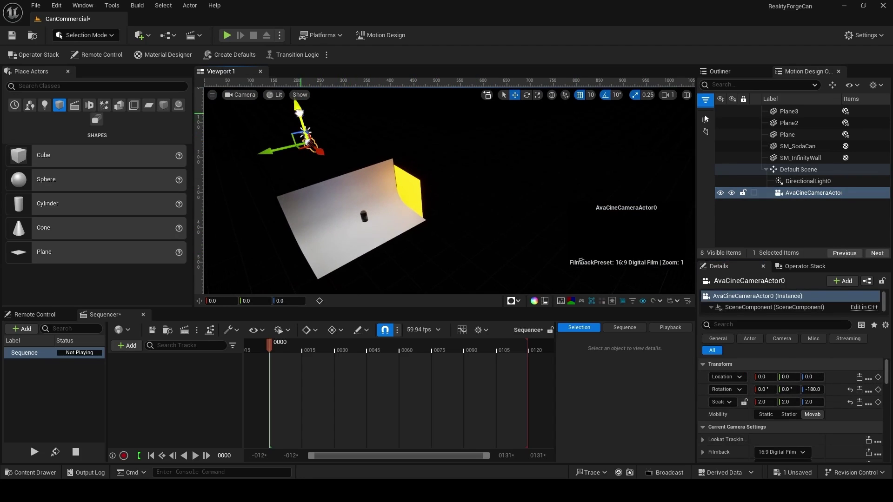
left_click_drag(302, 113, 381, 213)
left_click(243, 95)
left_click(262, 122)
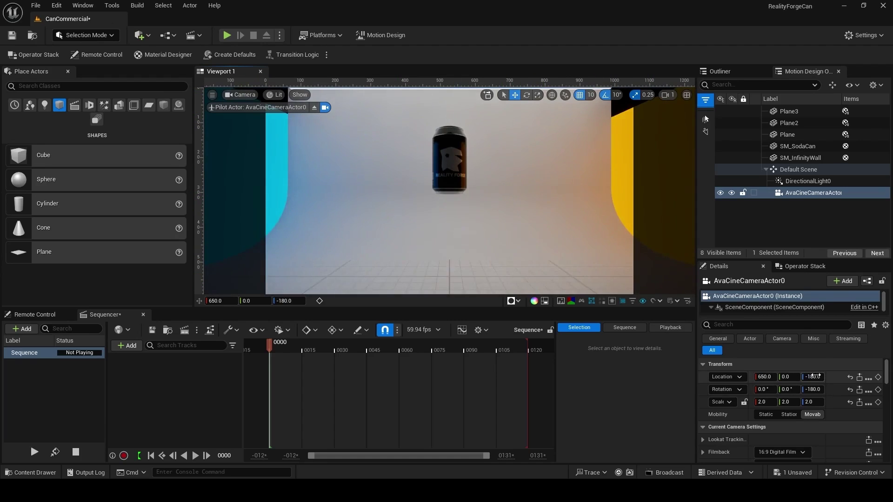
left_click_drag(813, 377, 826, 376)
left_click_drag(765, 377, 746, 377)
- Switch to the Cinematic Viewport with the Crosshair composition overlay and look through AvaCineCameraActor0
left_click(239, 95)
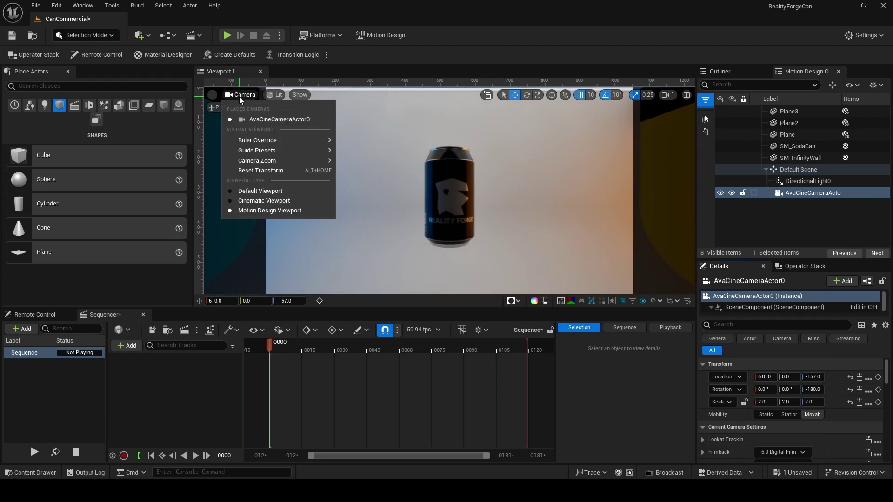
left_click(262, 201)
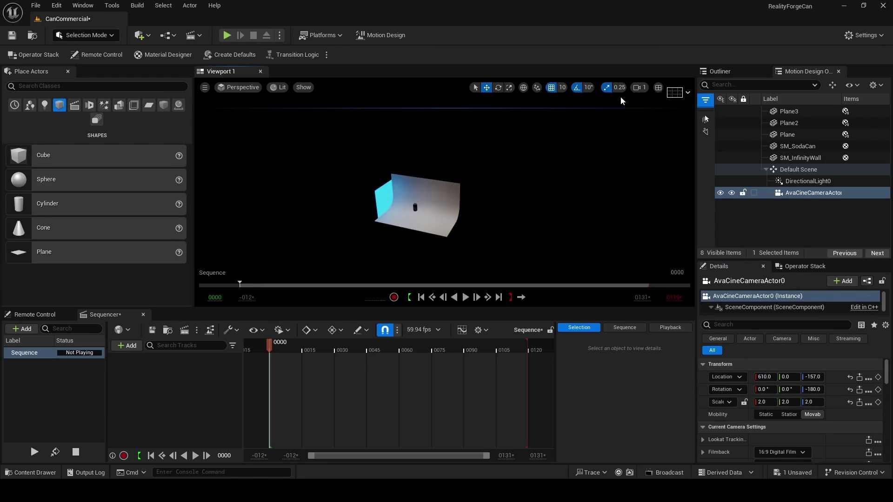
left_click(677, 93)
left_click(729, 133)
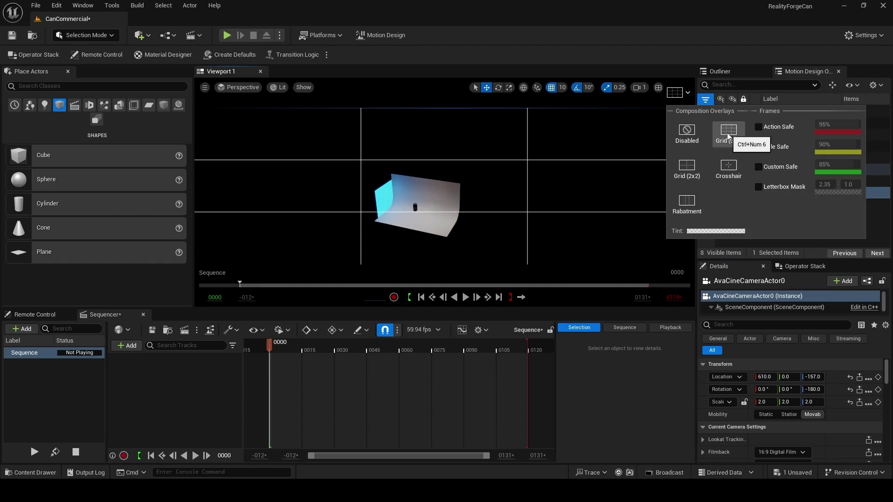
left_click(729, 166)
left_click(239, 89)
left_click(274, 203)
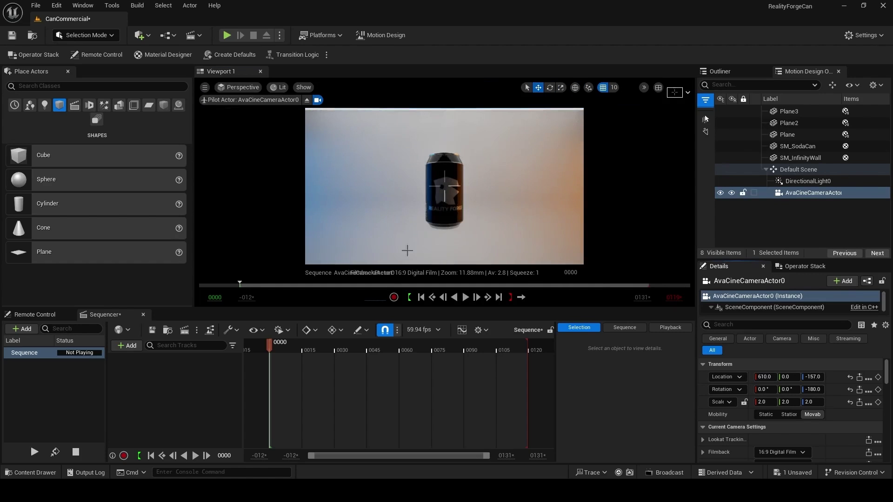
- Adjust the camera's location to X 608 and Z -160 to centre the can, and save the level
left_click_drag(767, 376, 809, 376)
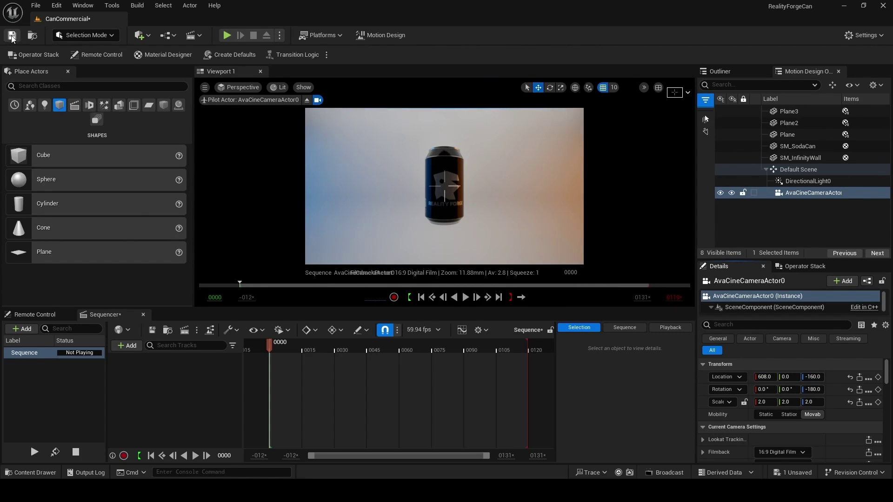
left_click(12, 36)
- Store the current camera view as Bookmark 0
left_click(204, 88)
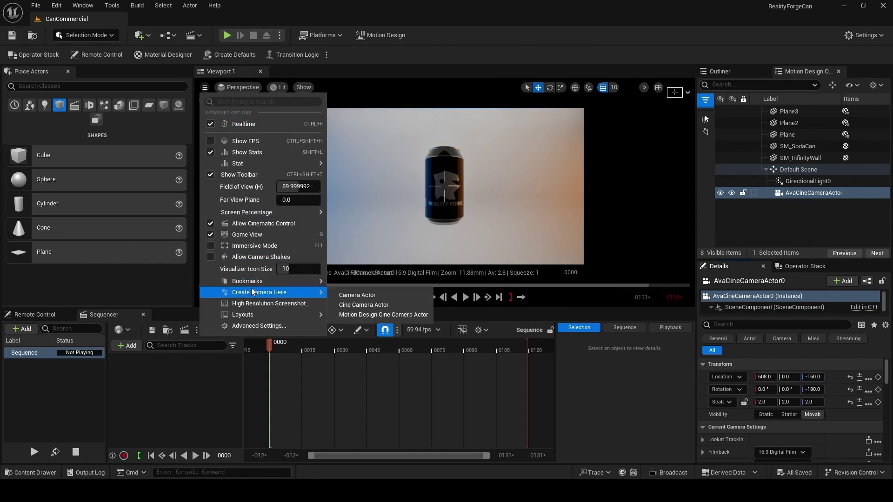
mouse_move(302, 282)
mouse_move(364, 286)
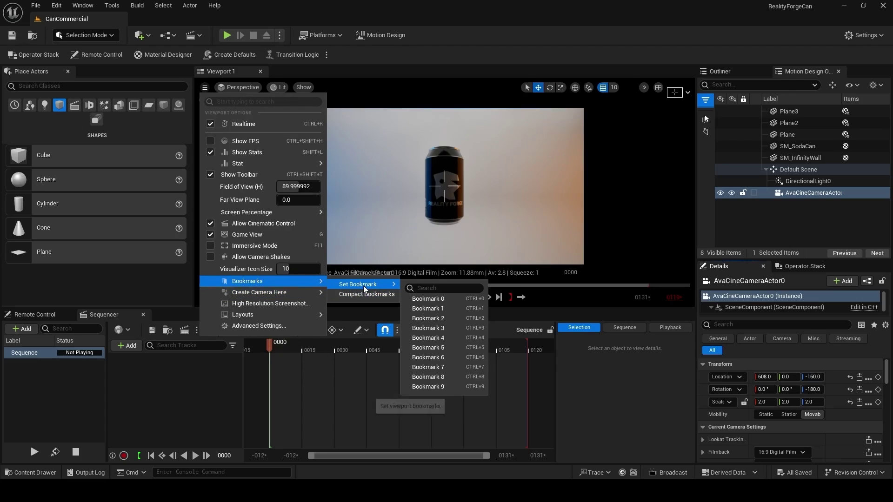
left_click(435, 299)
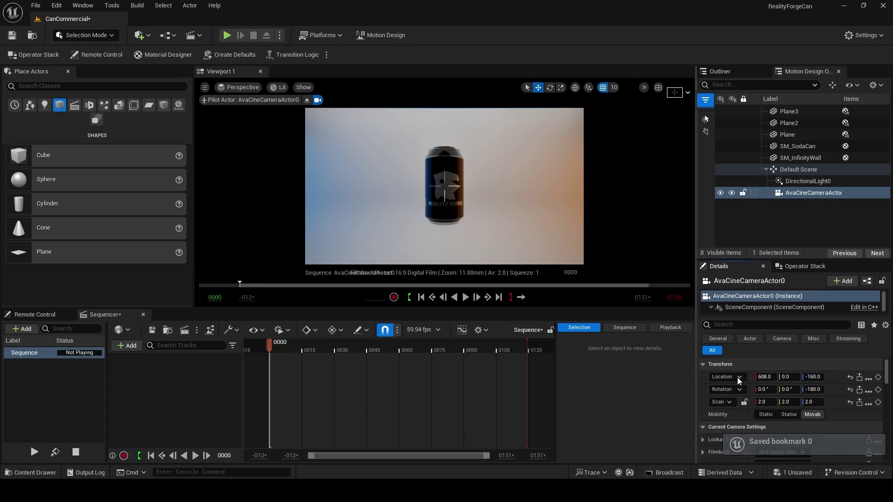
- Change the camera's lens to 50mm Prime f/1.8 and pull the camera back to X 756
left_click_drag(766, 377, 762, 377)
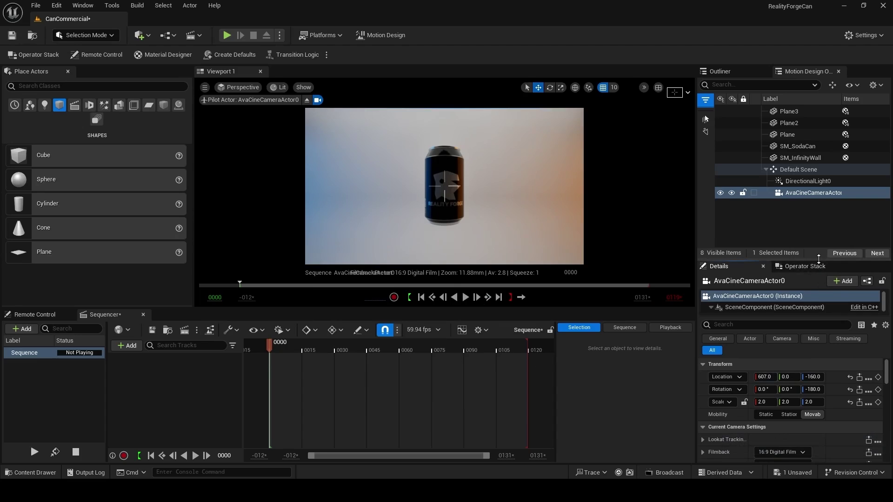
left_click_drag(820, 260, 819, 228)
left_click(781, 438)
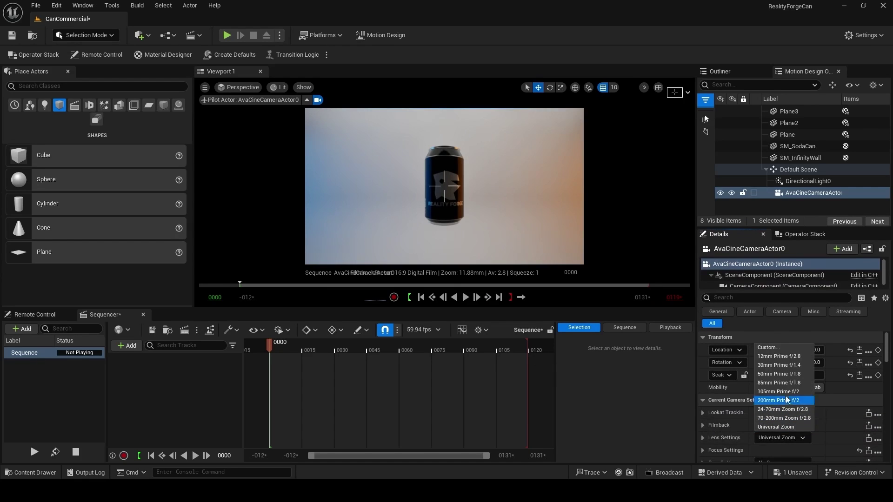
left_click(787, 375)
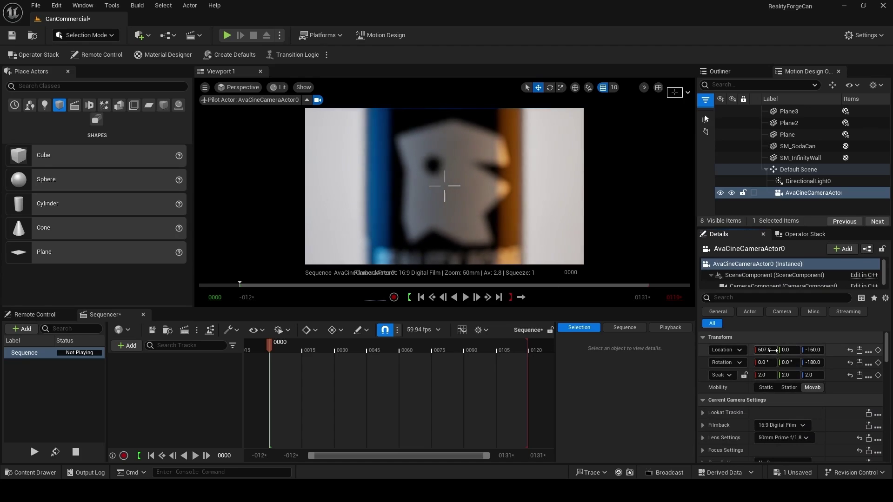
mouse_move(768, 349)
left_mouse_down()
mouse_move(759, 349)
mouse_move(791, 350)
mouse_move(765, 350)
left_mouse_up()
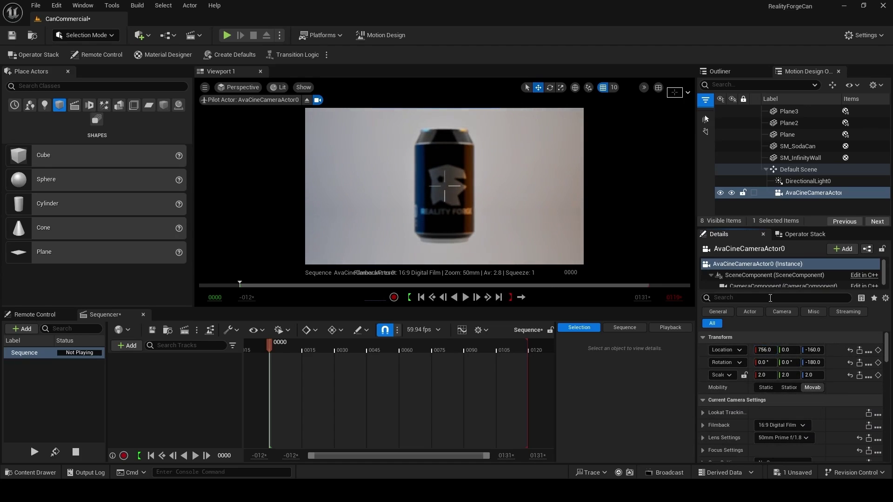
- Set the camera's focus method to Tracking with SM_SodaCan as the tracked actor, and save the level
left_click_drag(796, 227, 795, 187)
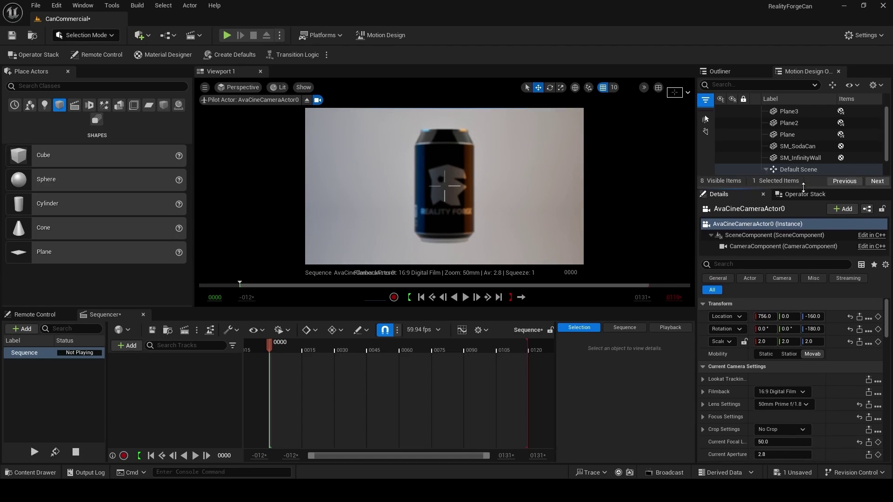
scroll(710, 386, "down", 3)
left_click(703, 387)
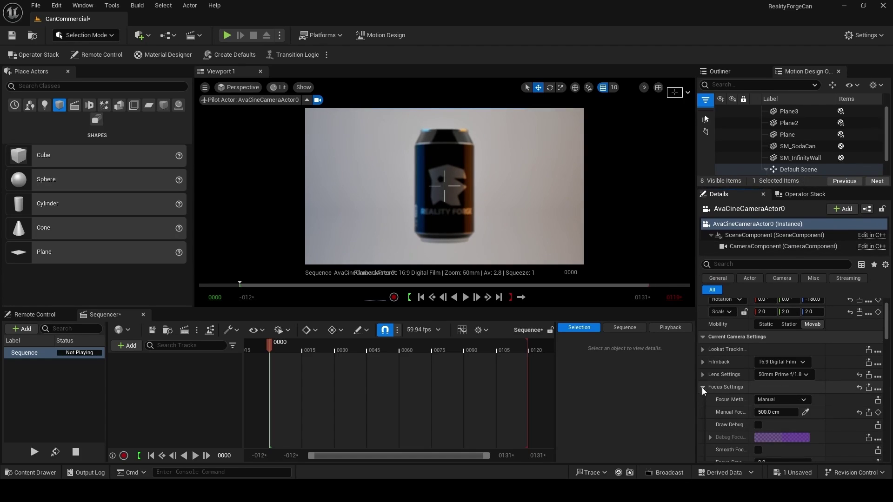
left_click(784, 401)
left_click(780, 426)
scroll(726, 418, "down", 2)
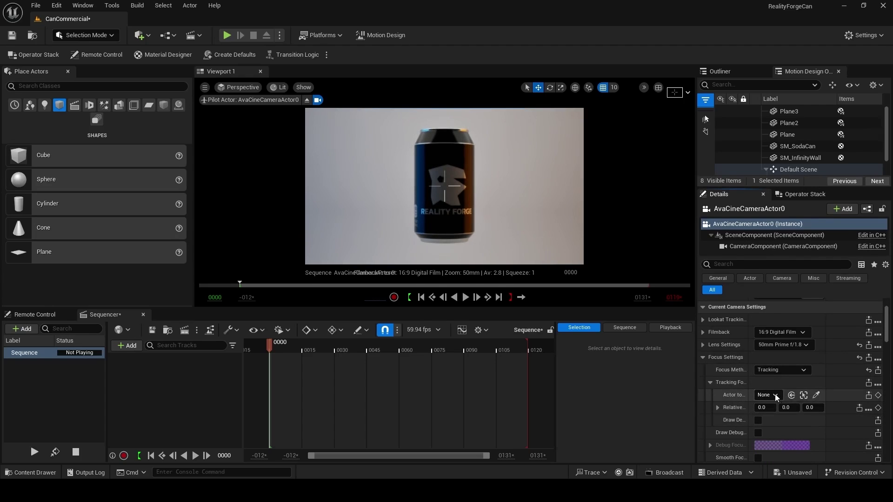
left_click(775, 395)
left_click(774, 352)
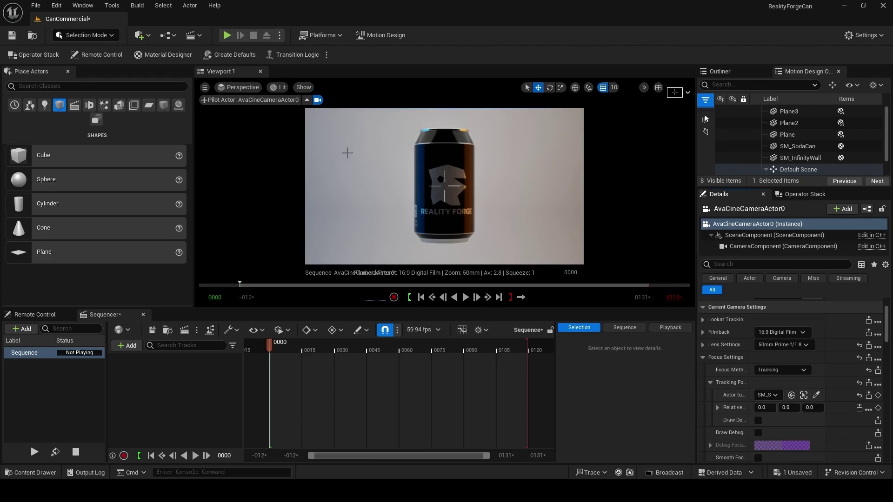
key("ctrl+s")
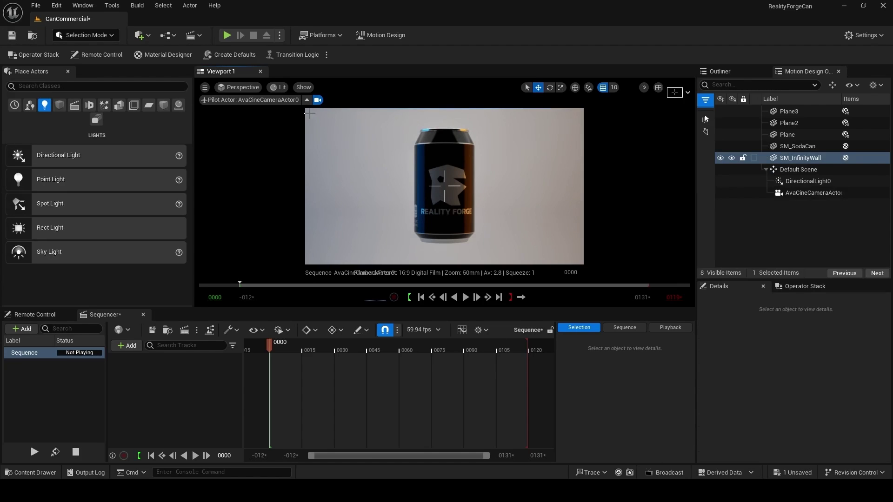
- Stop piloting the camera, then add a Rect Light and move it in front of the blue plane
left_click(307, 100)
right_click_drag(389, 191, 335, 200)
left_click_drag(88, 226, 519, 185)
key("e")
right_click_drag(520, 186, 507, 209)
key("w")
left_click_drag(457, 217, 410, 205)
left_click_drag(428, 175, 428, 148)
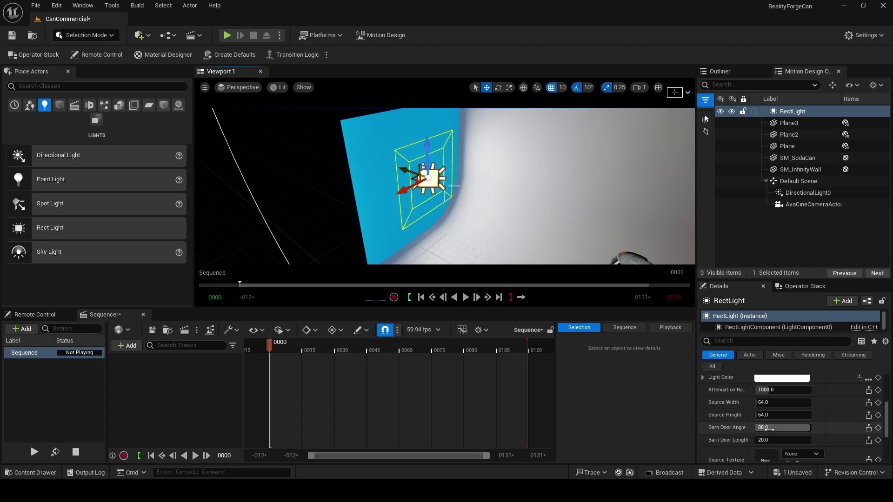
- Set the rect light's source width and height to 175 and its barn door angle to 0
left_click(781, 401)
type("175")
key("Tab")
type("1")
key("Tab")
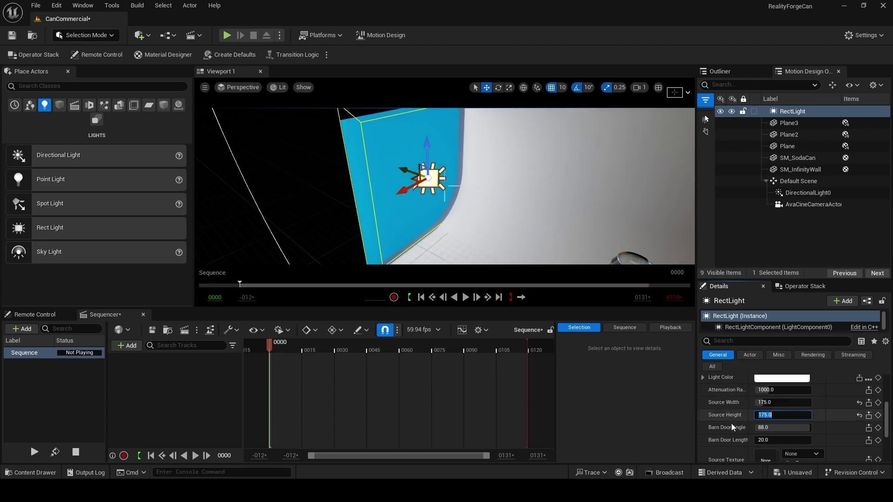
type("0")
key("Return")
- Move the rect light up against the blue plane and set its light color to a matching blue
right_click_drag(492, 210, 442, 210)
left_click_drag(455, 178, 431, 173)
right_click_drag(430, 173, 549, 168)
key("s")
right_click_drag(460, 207, 447, 207)
left_click(782, 378)
left_click_drag(652, 314, 590, 277)
left_click(694, 462)
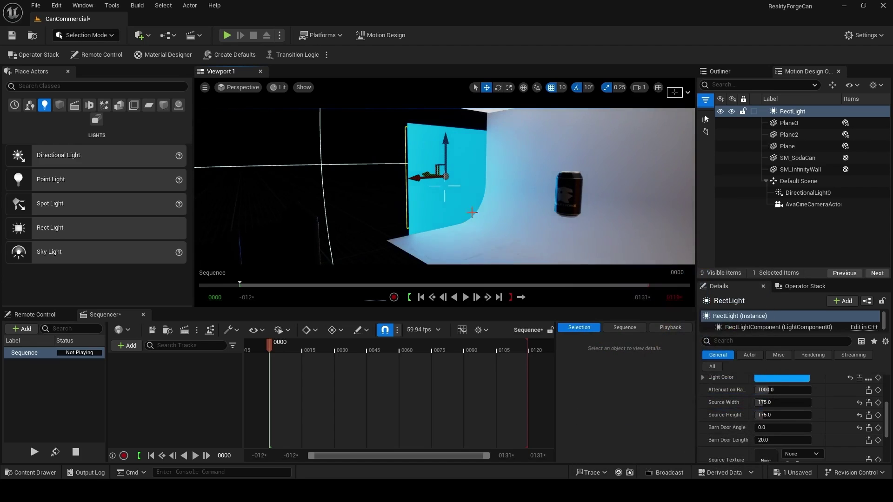
- Duplicate the blue rect light to the yellow plane's side and turn the copy to face the can
right_click_drag(444, 186, 510, 186)
left_click_drag(282, 176, 637, 202, "alt")
key("e")
key("w")
left_click_drag(485, 186, 554, 169)
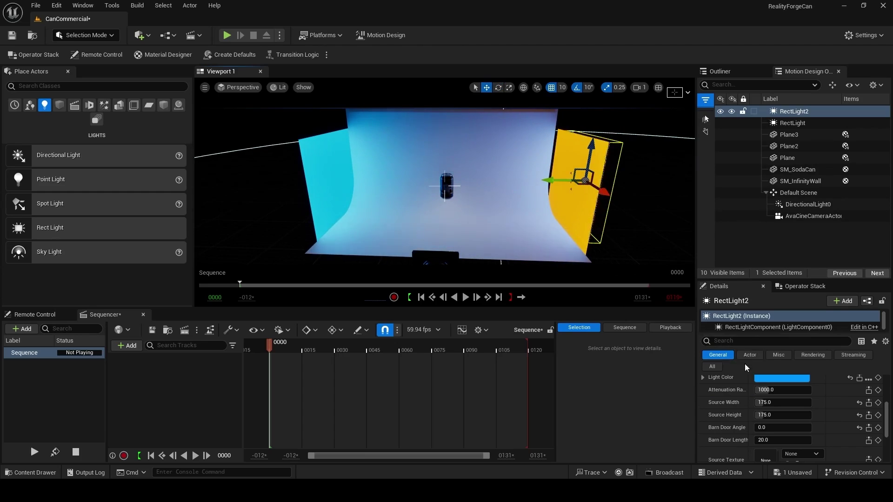
- Open the yellow plane's MI_Emisive_Yellow material, copy its Emissive Color value, and return to the CanCommercial level
left_click(597, 228)
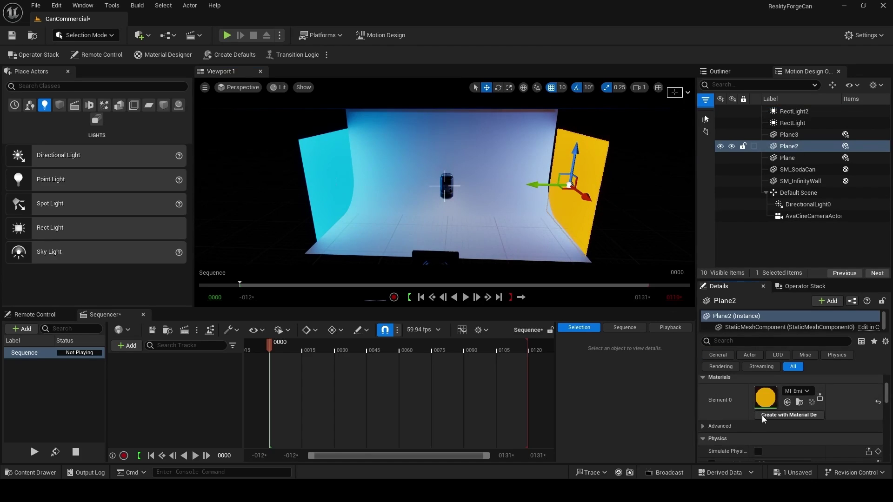
double_click(765, 397)
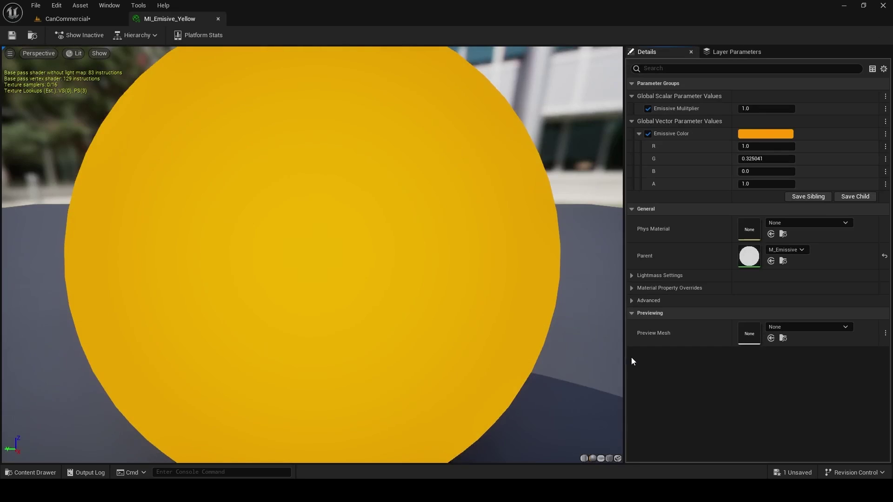
left_click(766, 134)
left_click(735, 328)
left_click(706, 366)
left_click(67, 19)
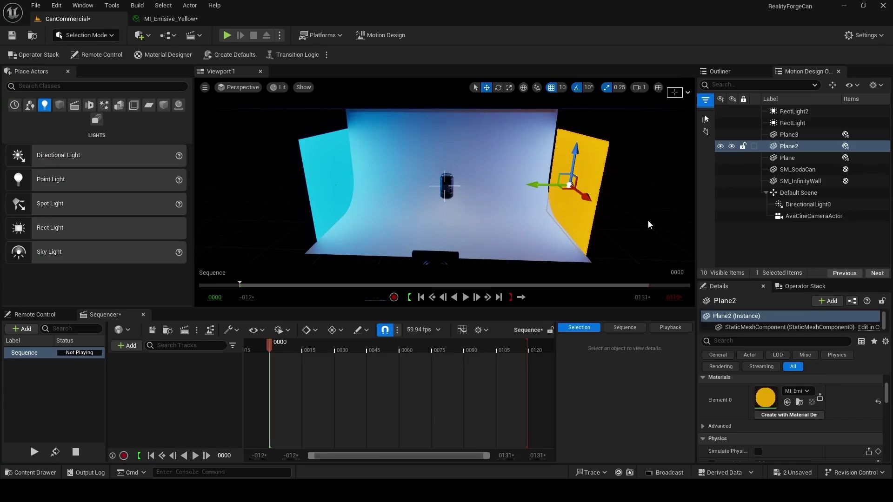
- Paste the copied yellow into the light color of the rect light on the yellow plane's side
right_click_drag(511, 186, 425, 188)
left_click(469, 179)
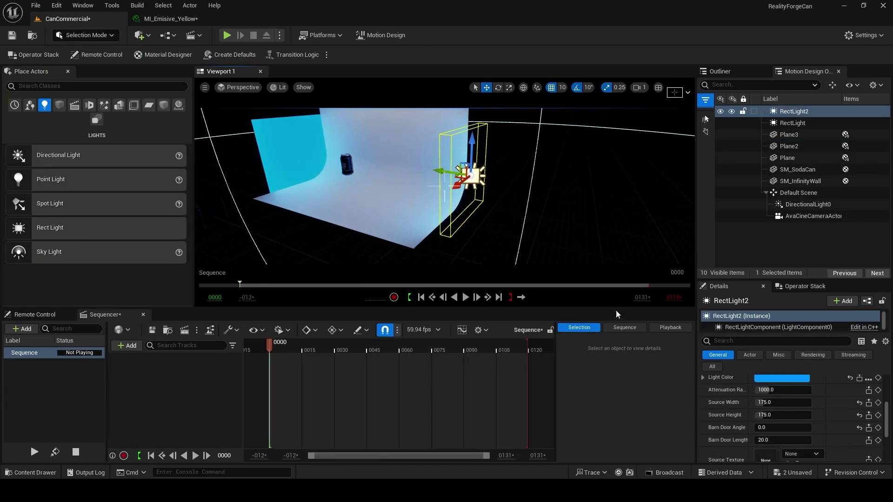
left_click(786, 379)
left_click(750, 423)
key("ctrl+v")
left_click(716, 460)
- Duplicate the yellow rect light and rotate the copy so it faces straight down
right_click_drag(488, 190, 421, 190)
scroll(437, 190, "up", 1)
mouse_move(532, 194)
right_mouse_down()
mouse_move(558, 186)
mouse_move(525, 188)
mouse_move(533, 194)
right_mouse_up()
key("e")
key("w")
key("e")
left_click_drag(487, 235, 520, 260, "alt")
left_click_drag(433, 233, 423, 233, "alt")
key("w")
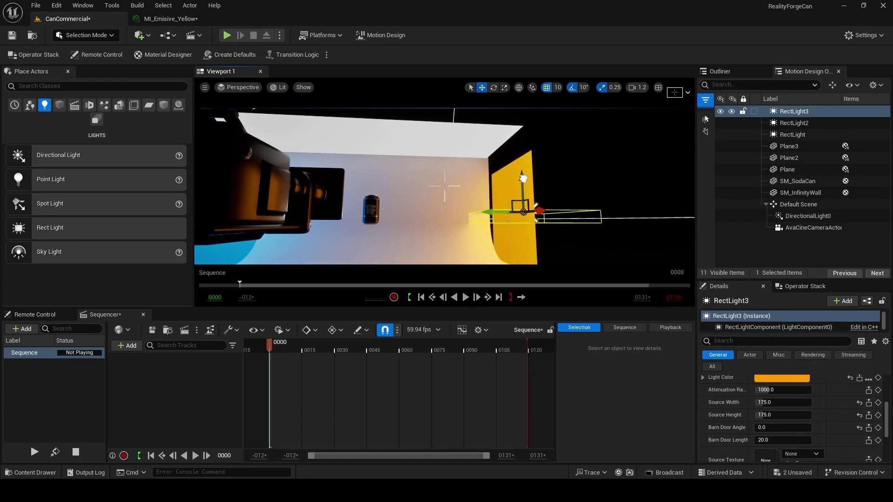
- Move the downward-facing rect light up above the overhead white plane and center it over the can at Y 0
key("f")
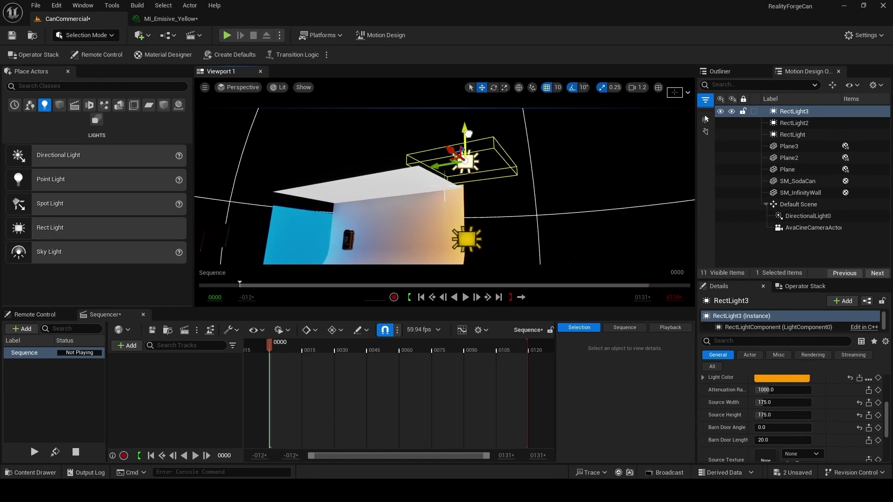
right_click_drag(468, 134, 474, 134)
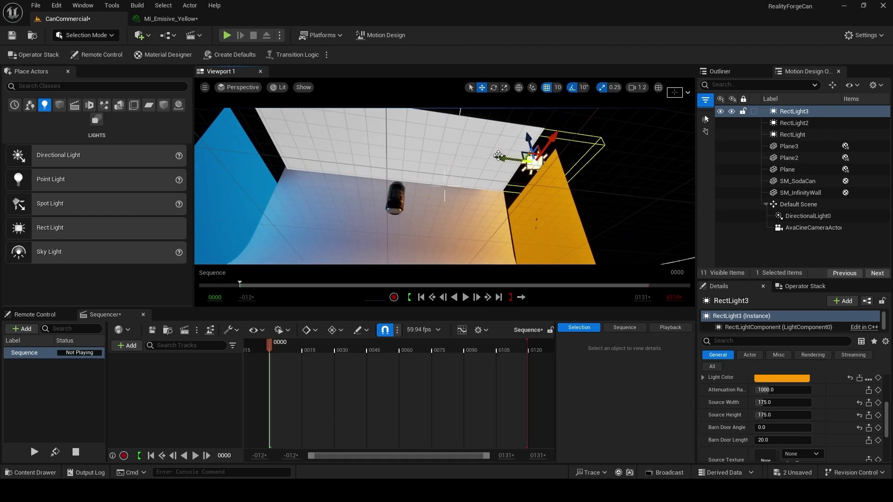
left_click_drag(498, 158, 358, 150)
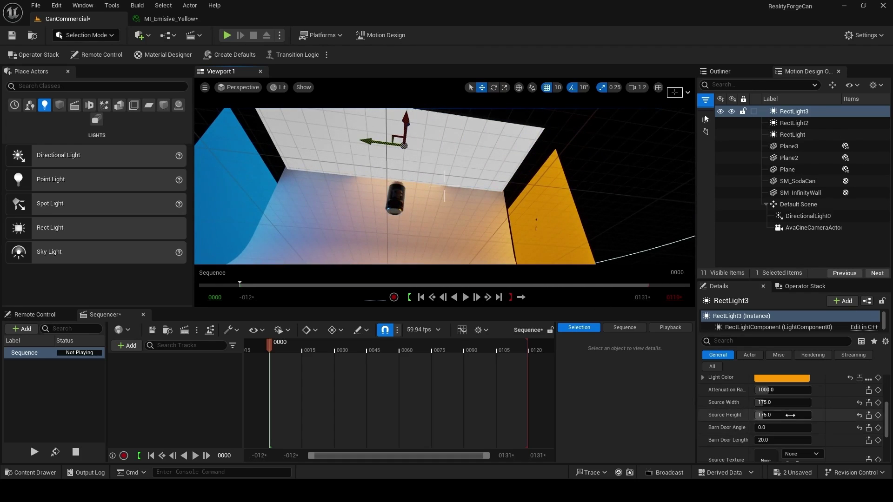
scroll(788, 405, "up", 3)
right_click_drag(558, 251, 513, 243)
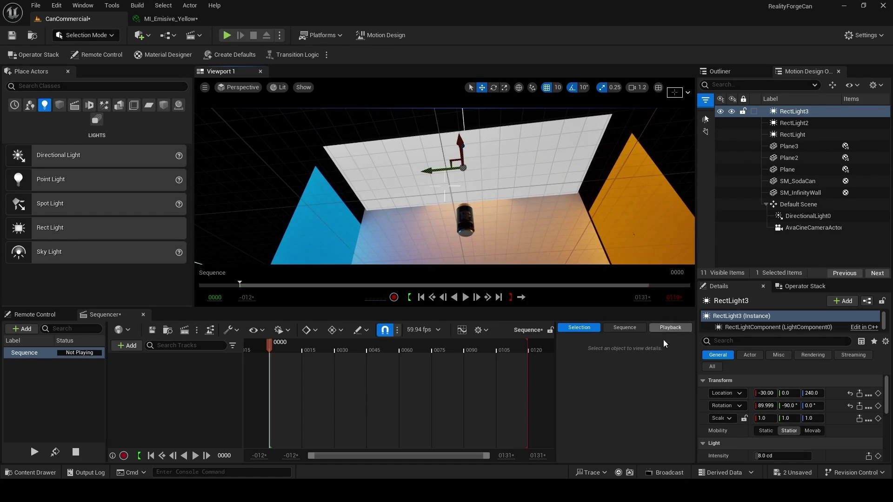
scroll(770, 442, "down", 3)
right_click_drag(558, 195, 567, 256)
scroll(780, 438, "down", 1)
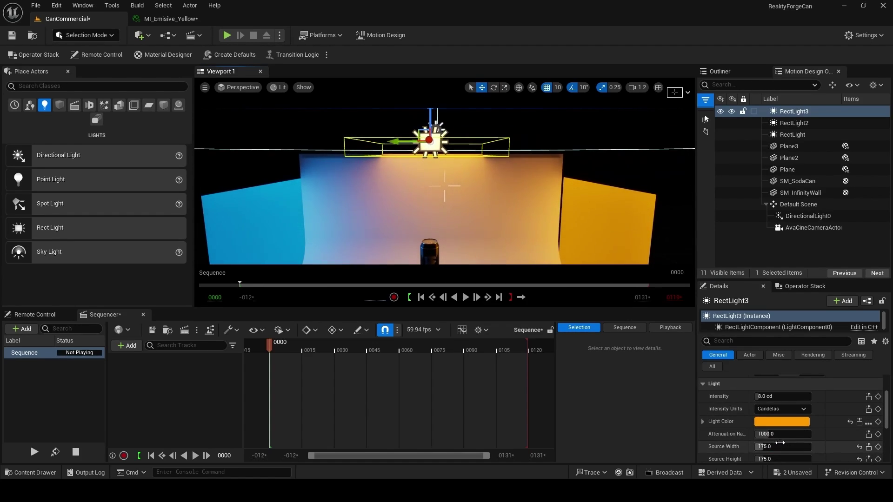
- Set the overhead rect light's source height to 450 and keep its source width at 175
left_click_drag(781, 442, 780, 445)
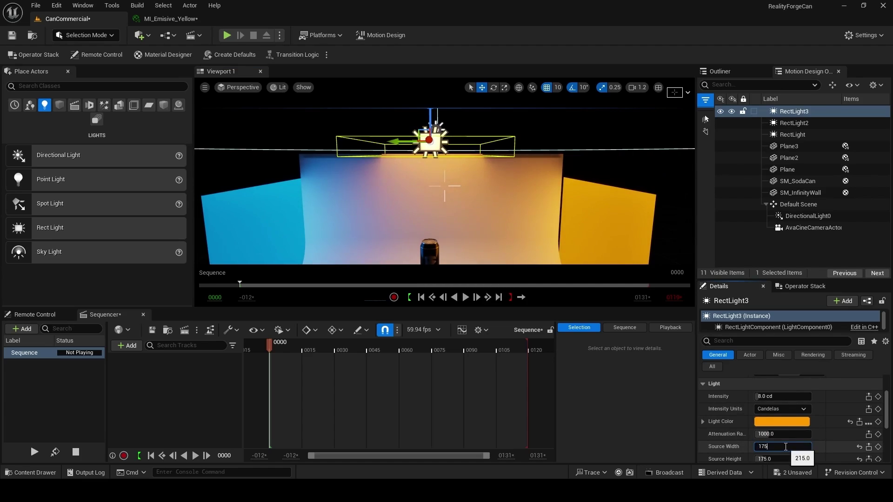
key("Tab")
left_click(824, 453)
mouse_move(803, 459)
left_mouse_down()
mouse_move(837, 459)
mouse_move(813, 459)
left_mouse_up()
right_click_drag(444, 186, 444, 153)
left_click(788, 459)
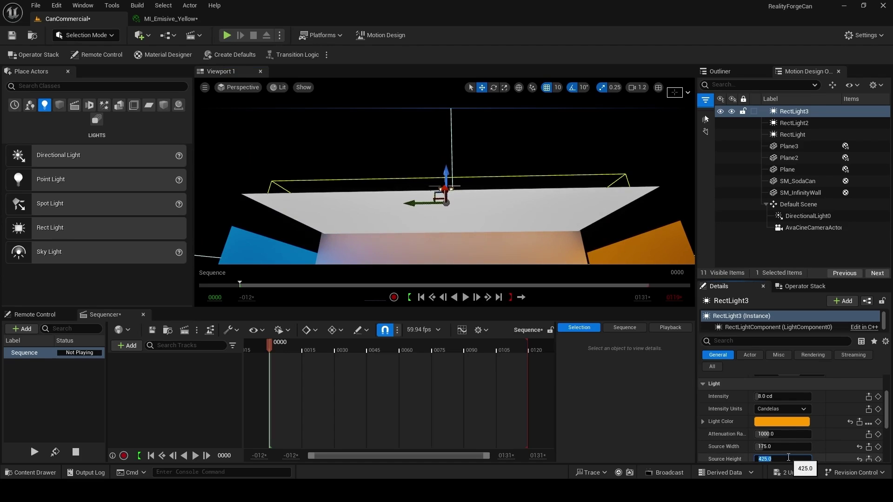
- Change the overhead rect light's color to white by reducing its saturation to 0
right_click_drag(531, 200, 507, 200)
left_click(785, 425)
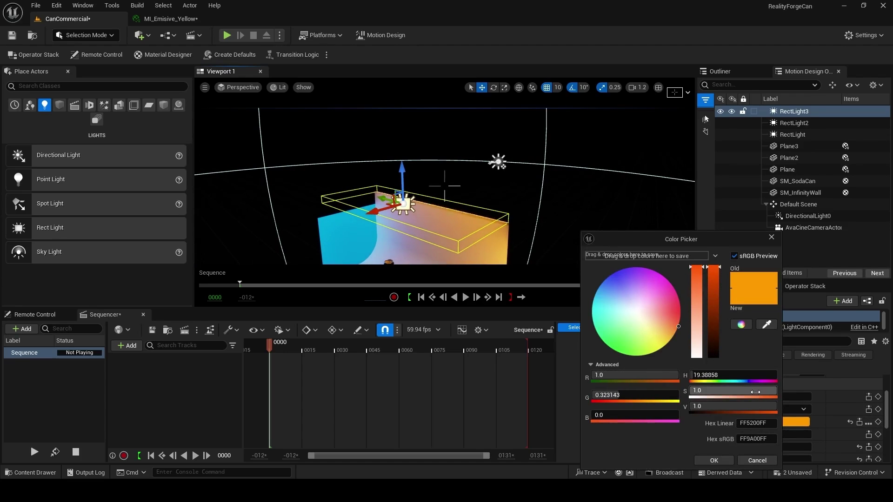
left_click_drag(757, 391, 690, 391)
left_click(700, 459)
right_click_drag(531, 200, 505, 191)
mouse_move(409, 197)
right_mouse_down()
mouse_move(408, 232)
mouse_move(408, 197)
right_mouse_up()
- Look through AvaCineCameraActor0 and toggle the visibility of the yellow and blue rect lights to compare their effect on the can
left_click(240, 87)
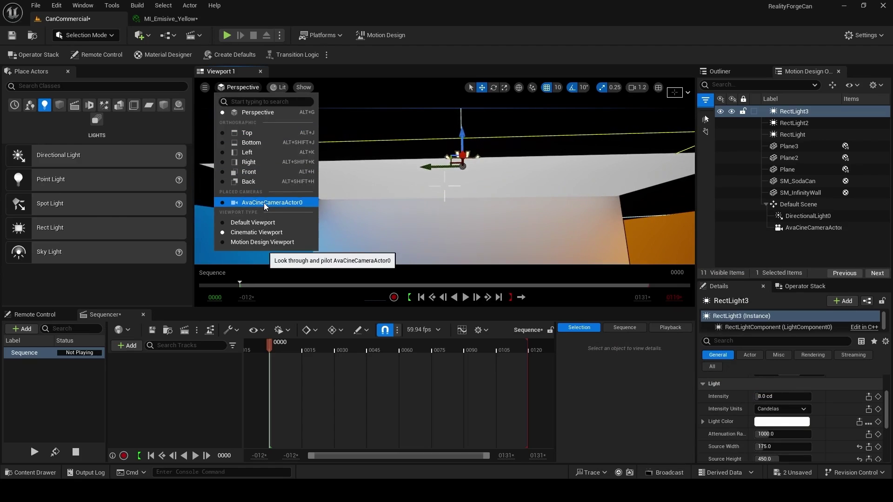
left_click(264, 202)
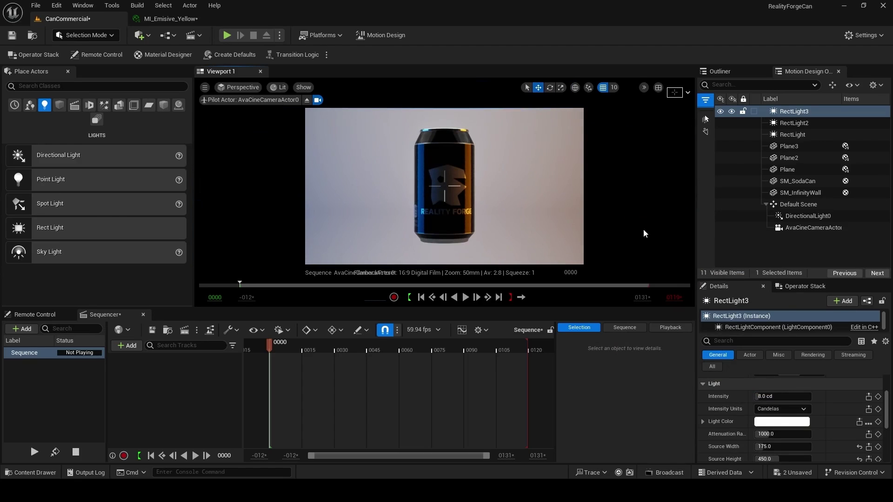
left_click(721, 123)
left_click(721, 123)
left_click(721, 122)
left_click(721, 122)
left_click(722, 135)
left_click(722, 135)
left_click(722, 135)
left_click(721, 135)
- Set the intensity of the blue, yellow and overhead white rect lights to 1 cd each
left_click(786, 134)
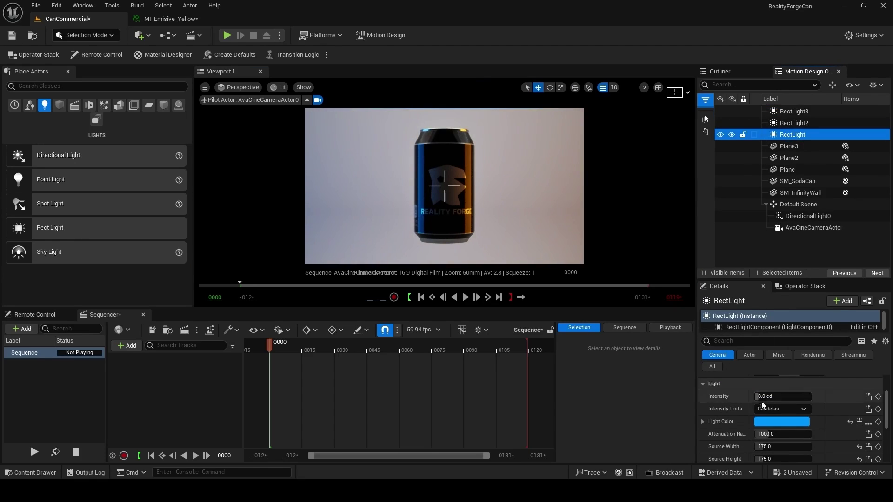
left_click(776, 397)
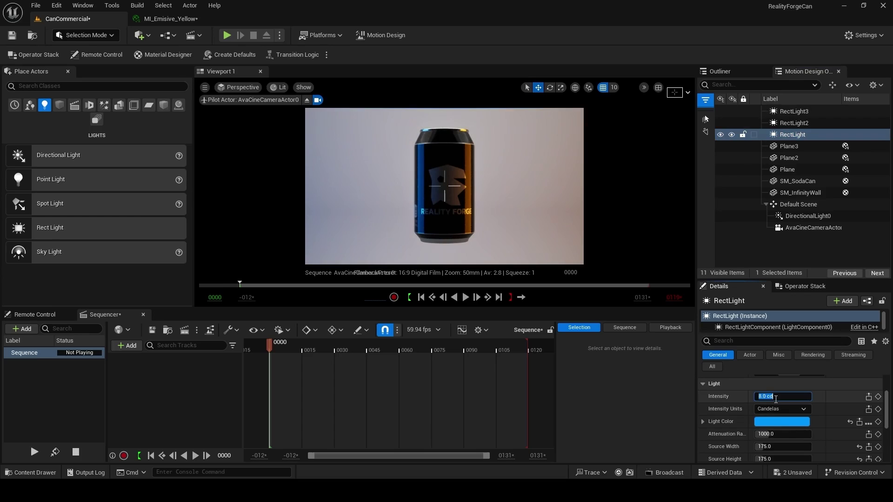
left_click(809, 123)
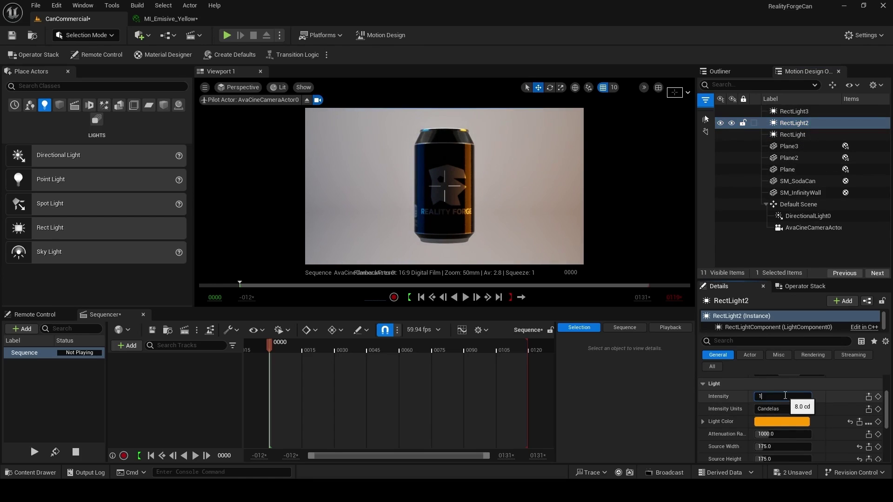
left_click(819, 112)
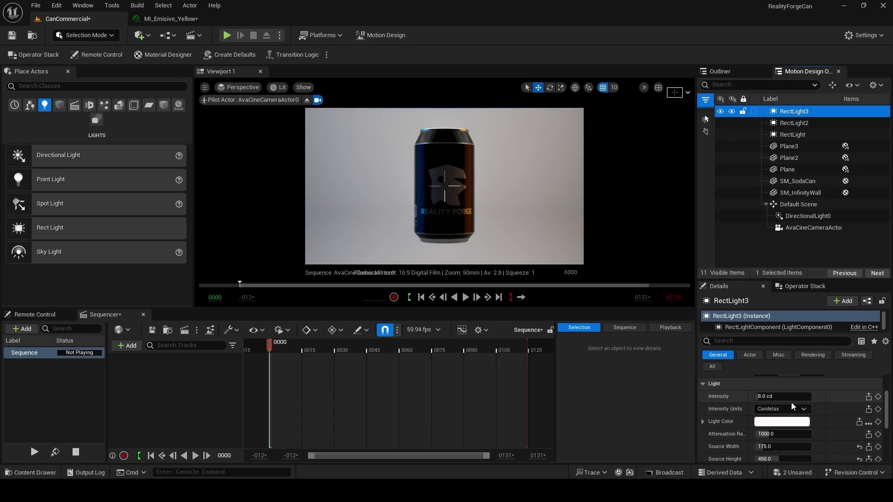
left_click(786, 396)
type("1")
key("Return")
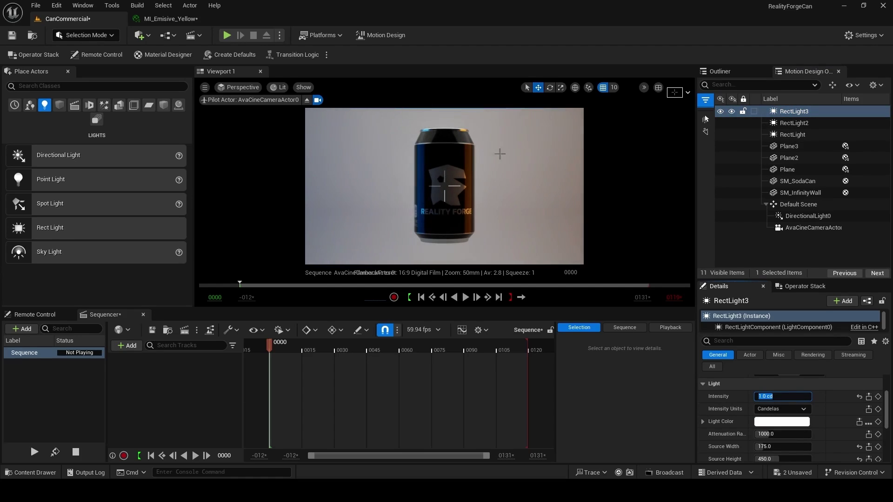
left_click(157, 86)
type("post")
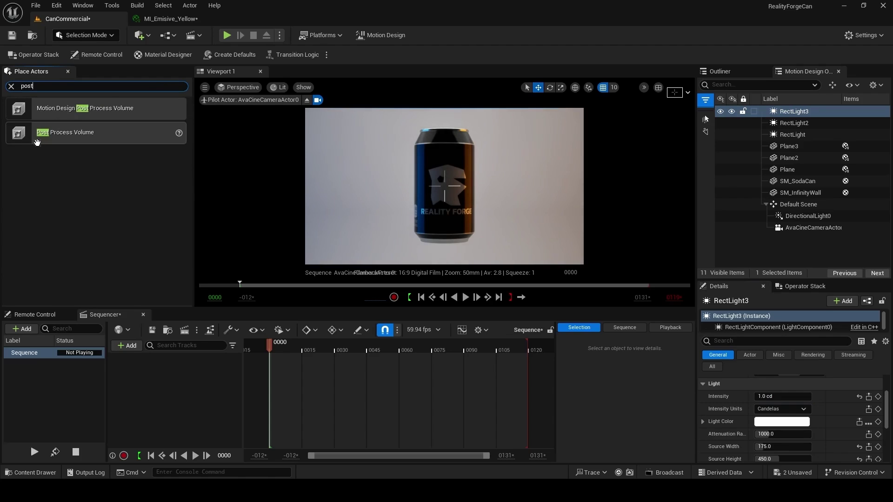
left_click(68, 71)
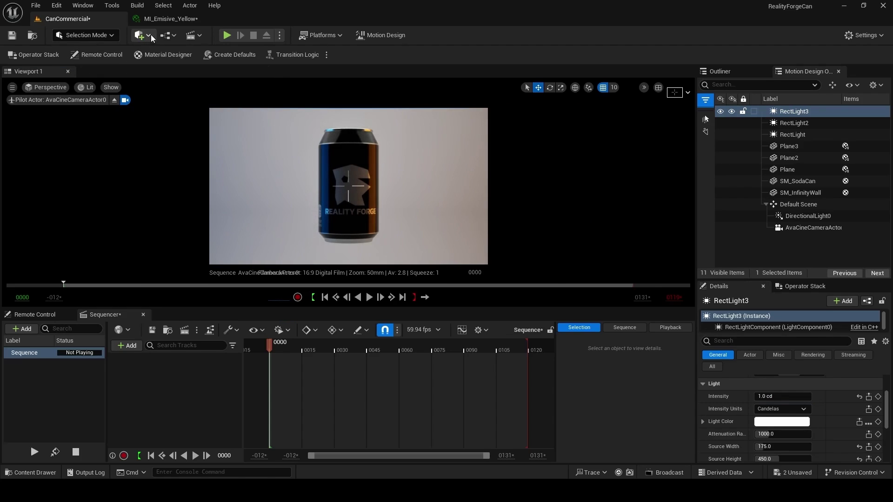
left_click(148, 34)
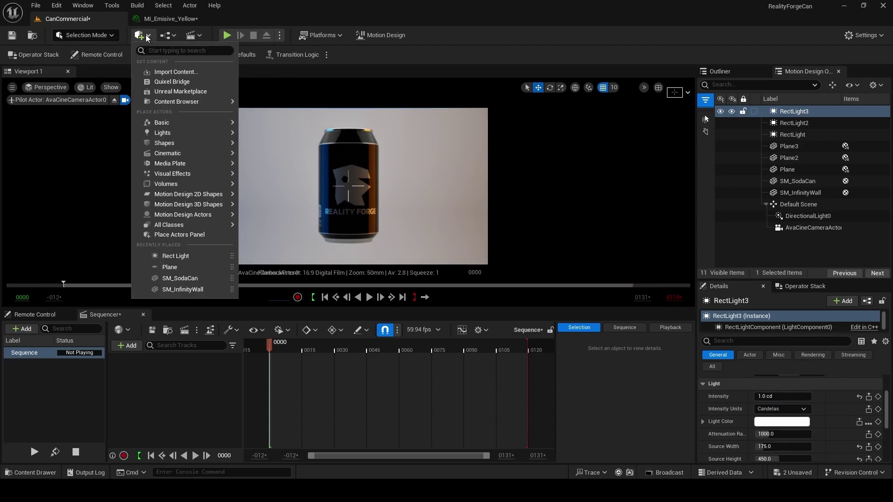
left_click(163, 237)
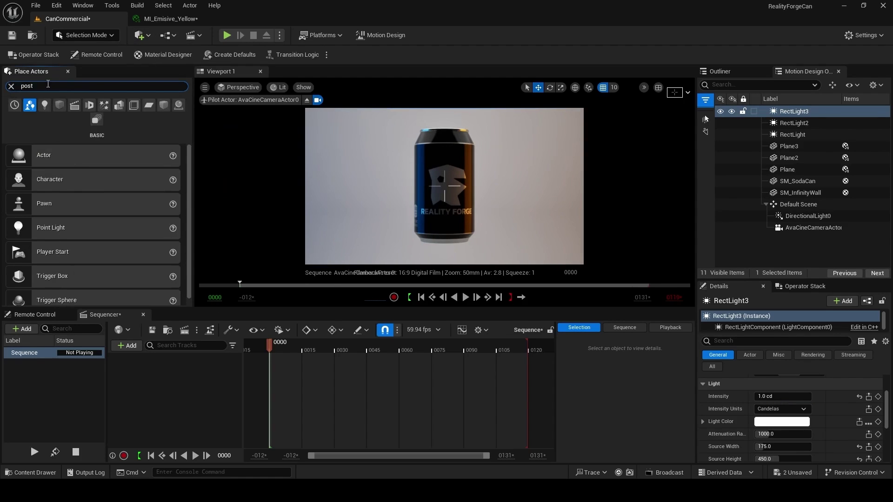
- Add a Post Process Volume to the level and reset its location to the origin
type("post")
left_click_drag(52, 124, 377, 216)
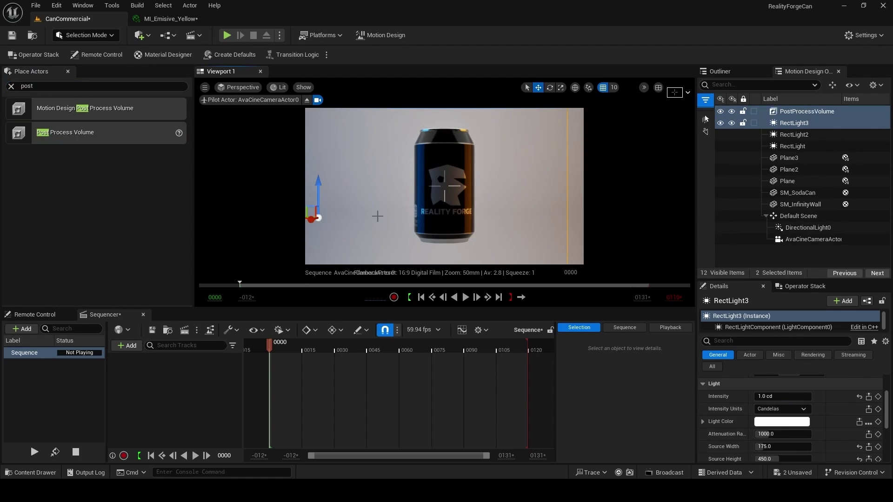
left_click(851, 394)
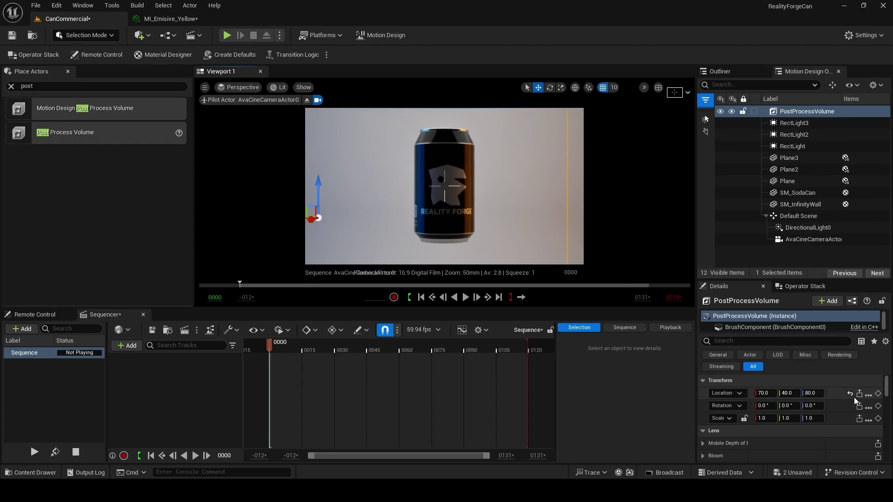
- Enable Infinite Extent on the Post Process Volume
left_click(791, 341)
type("infi")
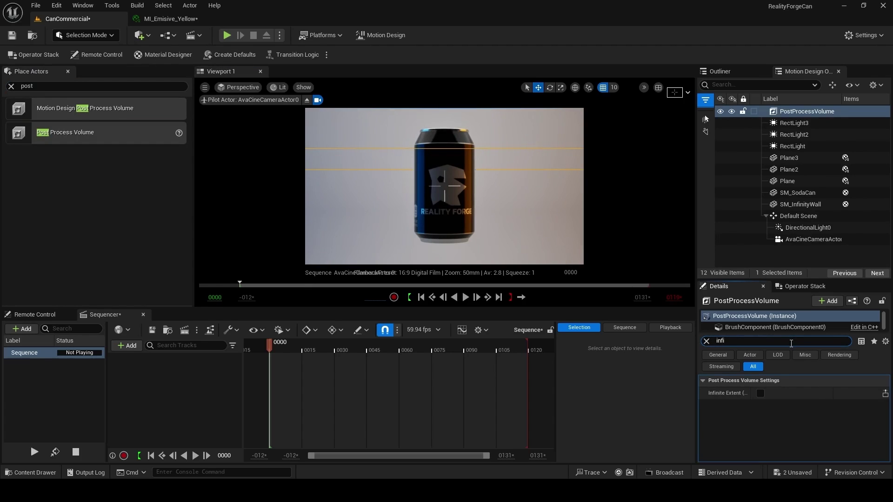
left_click(760, 393)
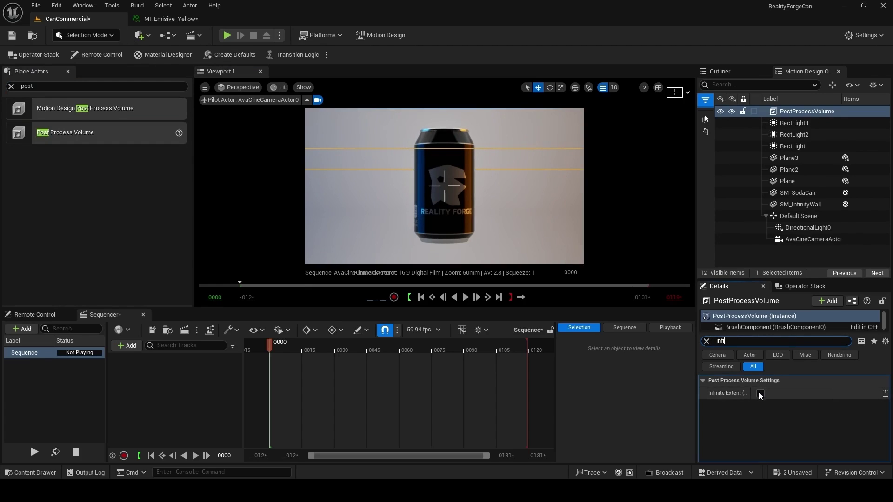
left_click(707, 341)
- Override the Post Process Volume's exposure with metering mode Manual and exposure compensation 10
scroll(740, 432, "down", 1)
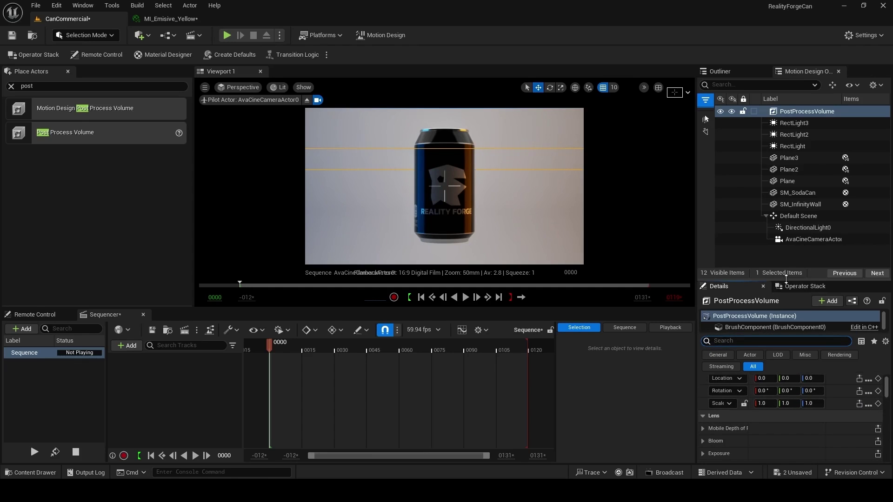
left_click_drag(787, 279, 786, 186)
left_click(705, 375)
scroll(719, 391, "down", 1)
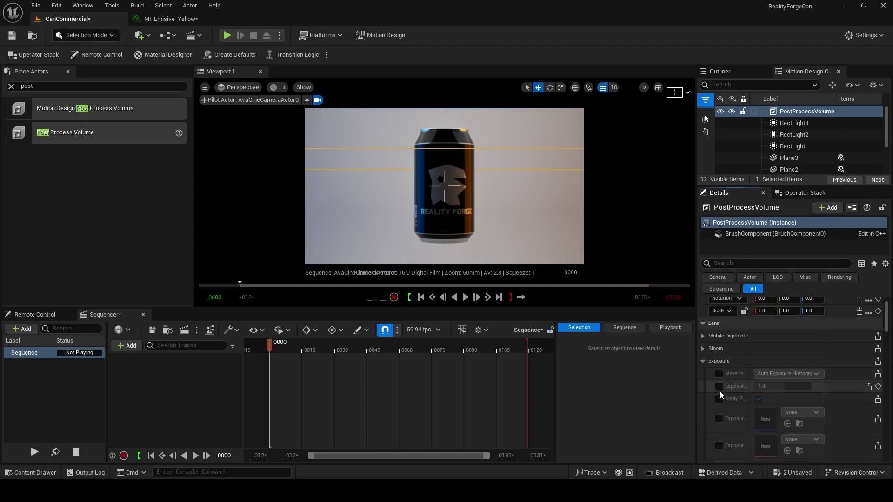
left_click(719, 374)
left_click(773, 373)
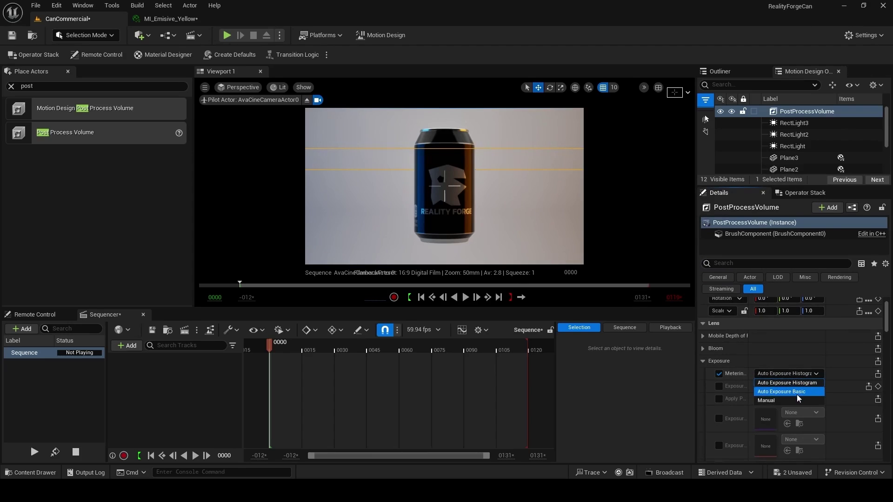
left_click(793, 400)
left_click(719, 386)
left_click(773, 386)
type("10")
key("Return")
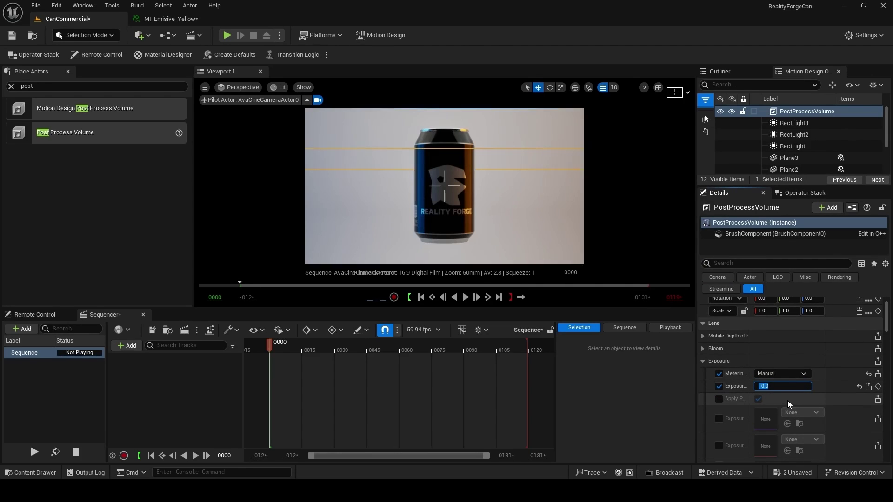
- Rotate the soda can to 30° pitch and -20° yaw, and shift its X location to about -51
left_click(445, 200)
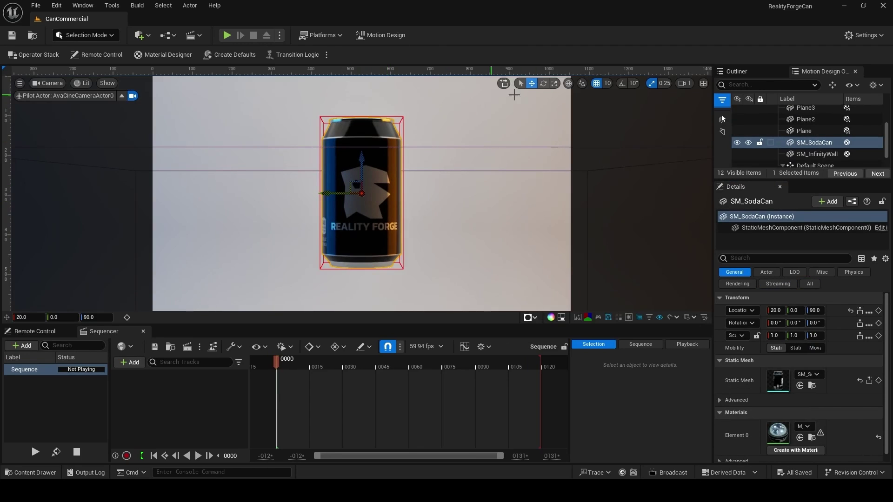
left_click(544, 84)
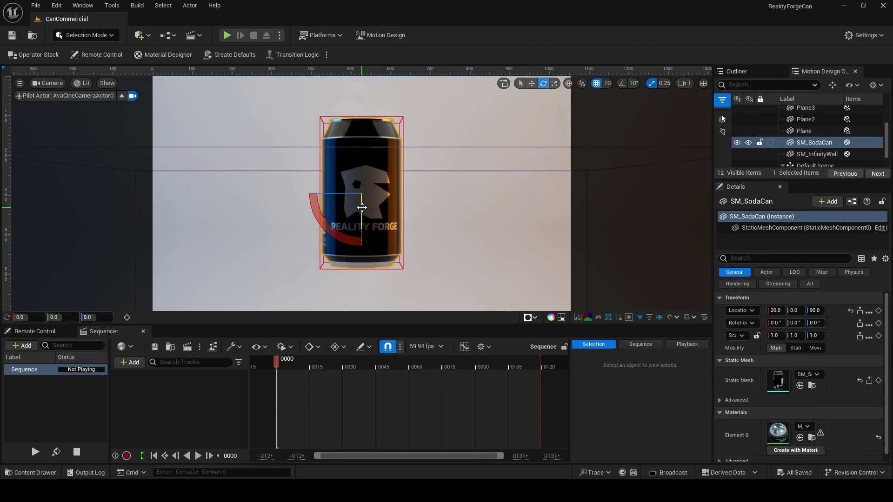
mouse_move(362, 208)
left_mouse_down()
mouse_move(362, 187)
mouse_move(363, 205)
left_mouse_up()
key("ctrl+z")
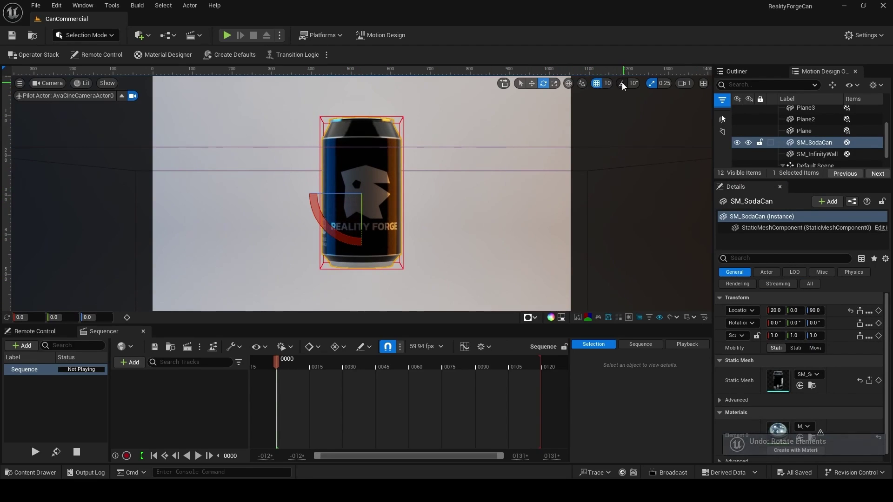
left_click_drag(362, 214, 381, 214)
left_click_drag(368, 174, 368, 161)
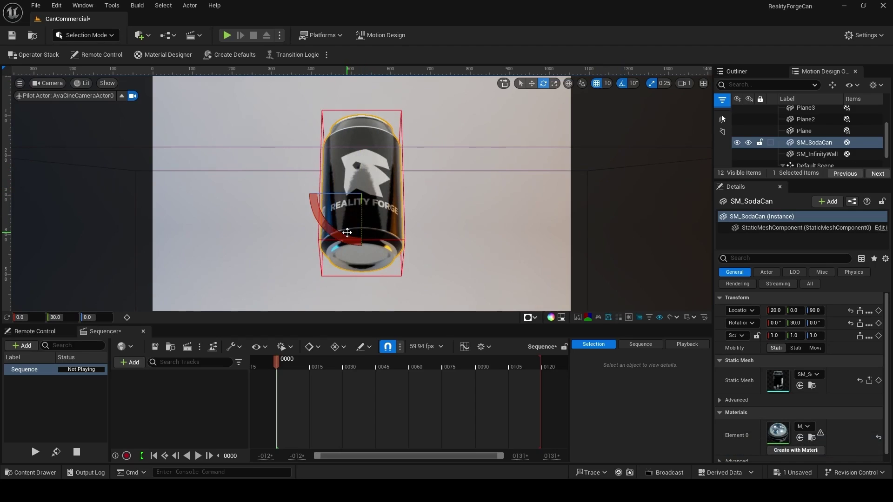
left_click_drag(351, 192, 367, 196)
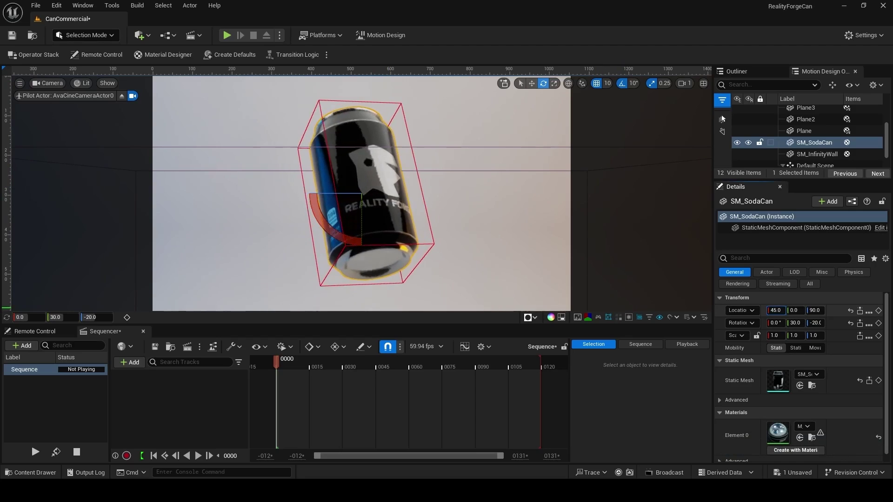
left_click_drag(775, 311, 730, 310)
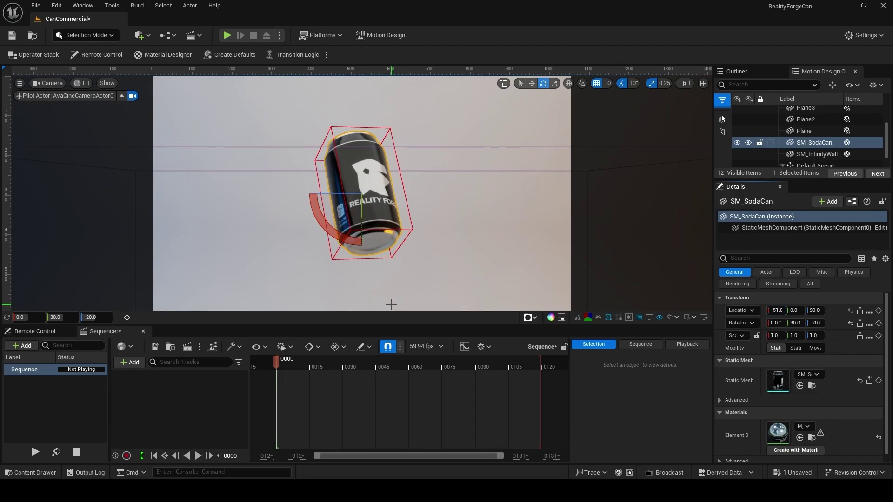
- Parent the soda can under a new null actor and rename that null CTRL_Can
key("Escape")
key("w")
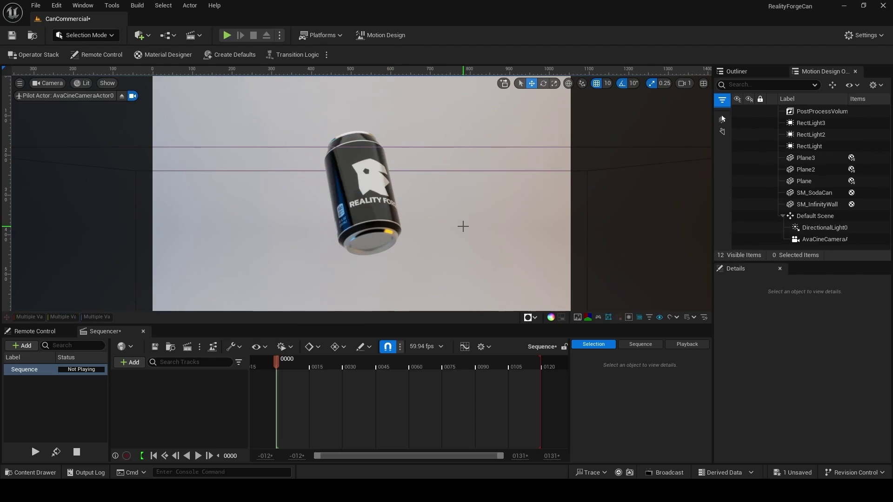
left_click(814, 193)
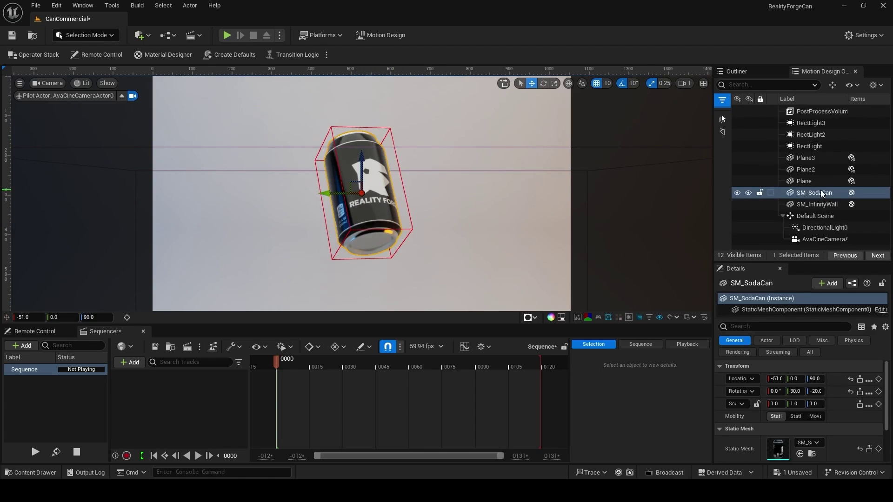
left_click(833, 86)
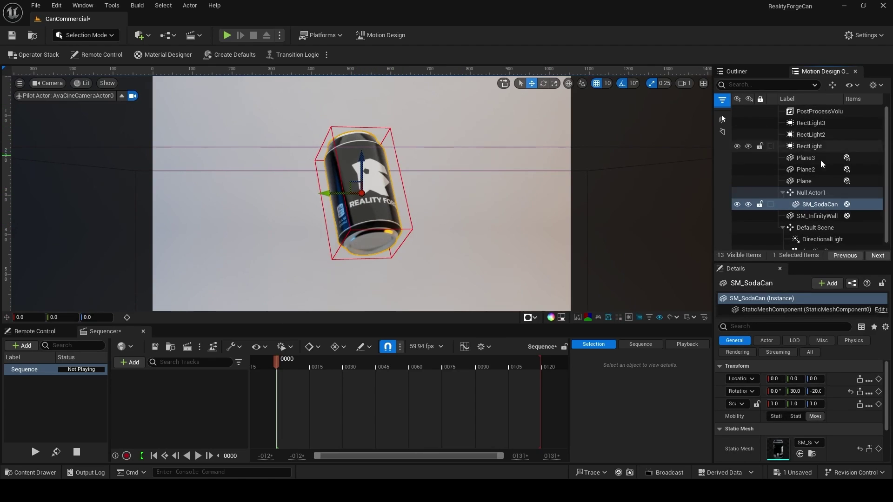
left_click(816, 193)
left_click(817, 193)
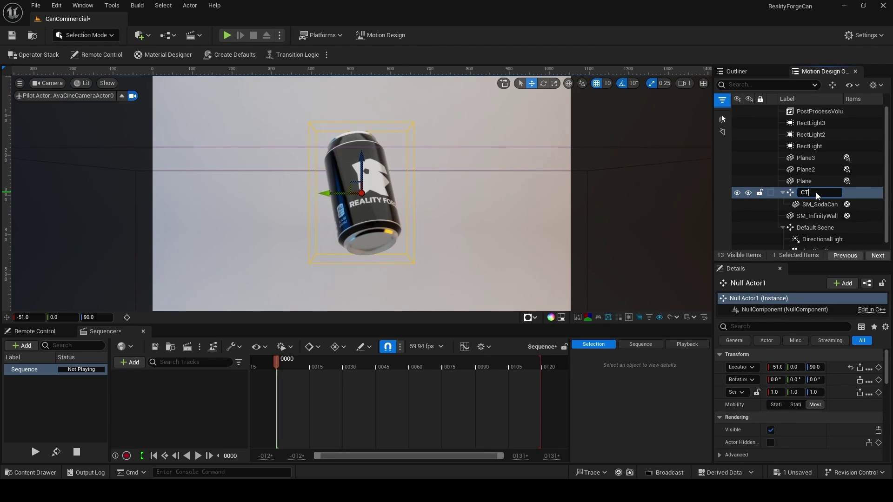
type("CTRL_Can")
key("Return")
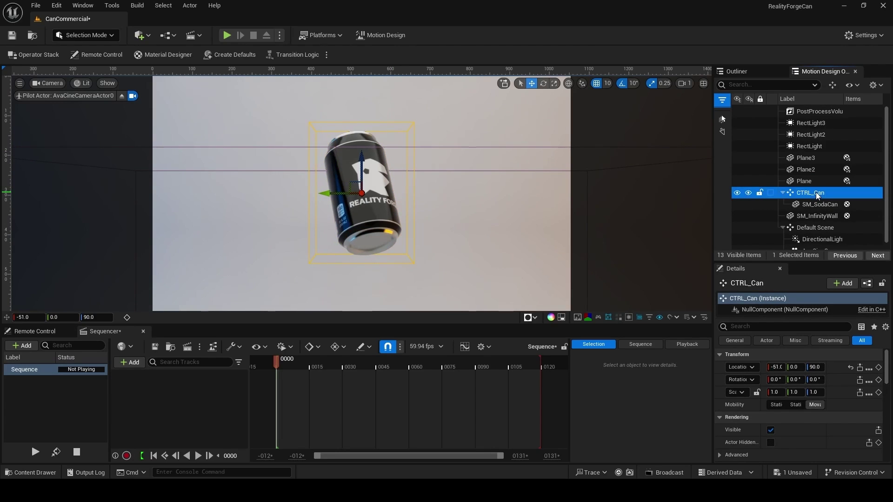
- Add CTRL_Can and SM_SodaCan to the sequence as actor tracks, and give CTRL_Can a Transform track
left_click(119, 364)
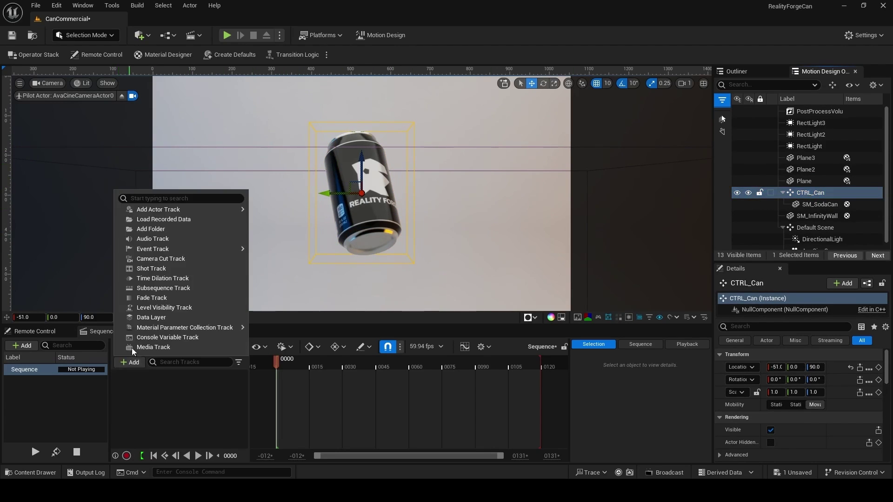
mouse_move(222, 209)
left_click(293, 213)
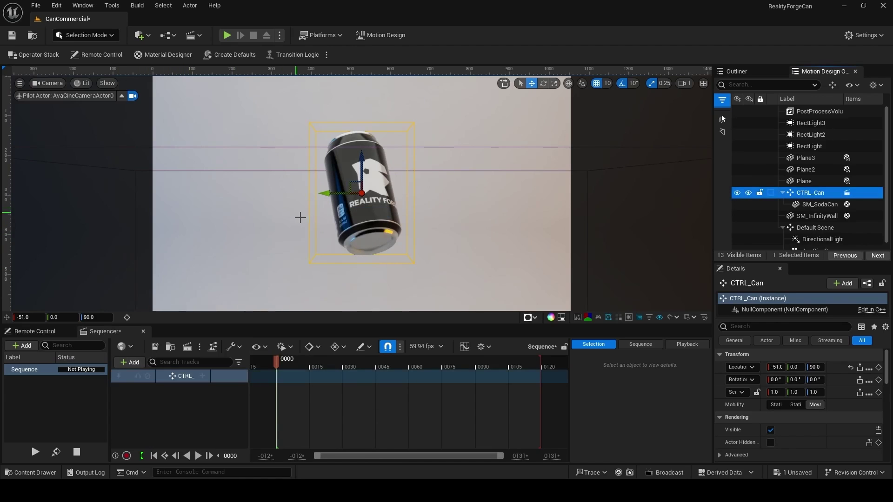
left_click(358, 218)
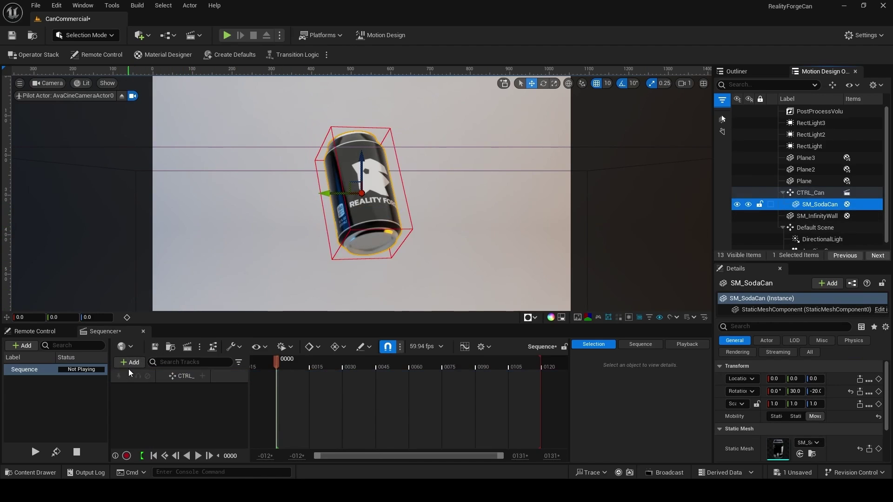
left_click(130, 364)
mouse_move(182, 211)
left_click(305, 213)
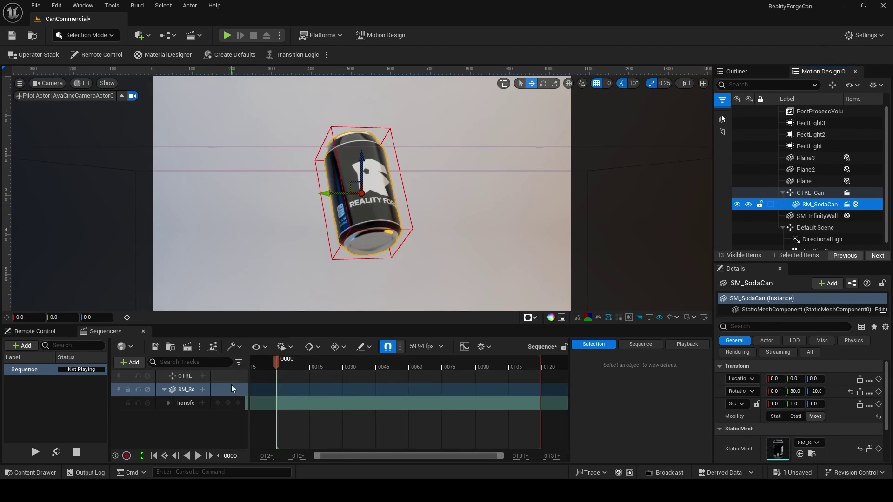
left_click(202, 390)
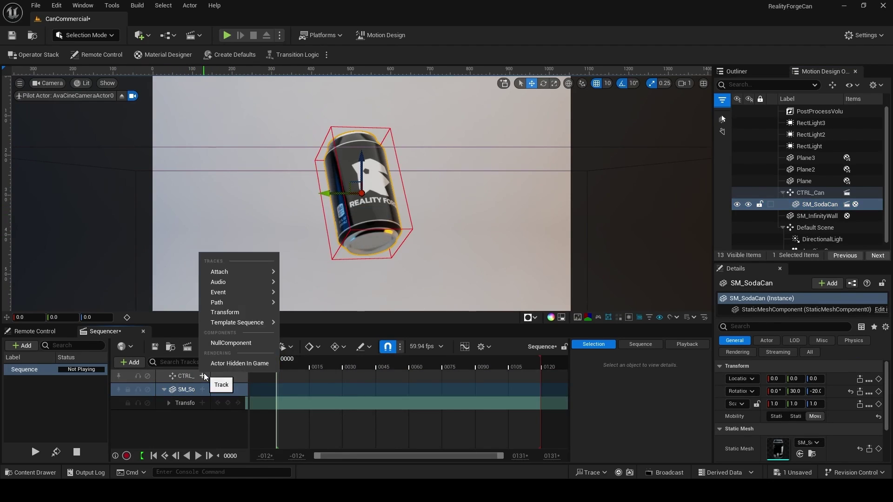
left_click(246, 313)
- Set the sequence display rate to 60 fps and extend the timeline's view range end to frame 350
left_click(424, 346)
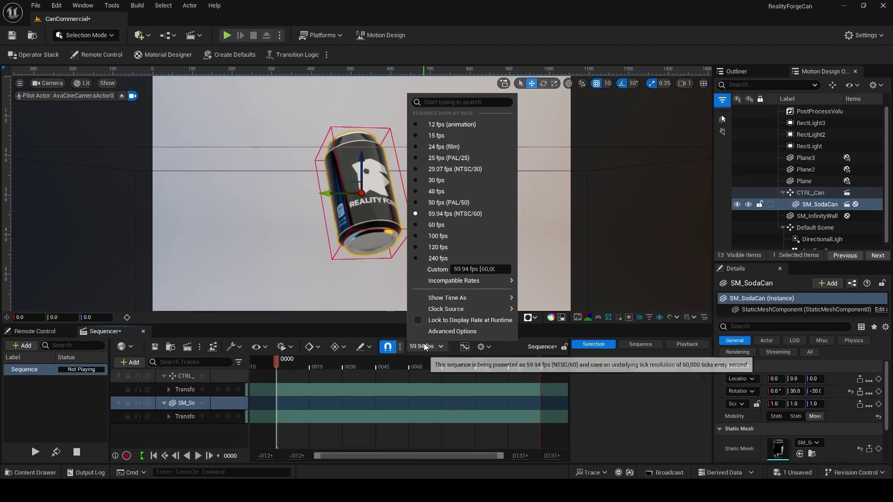
left_click(475, 226)
left_click(518, 456)
type("350")
key("Tab")
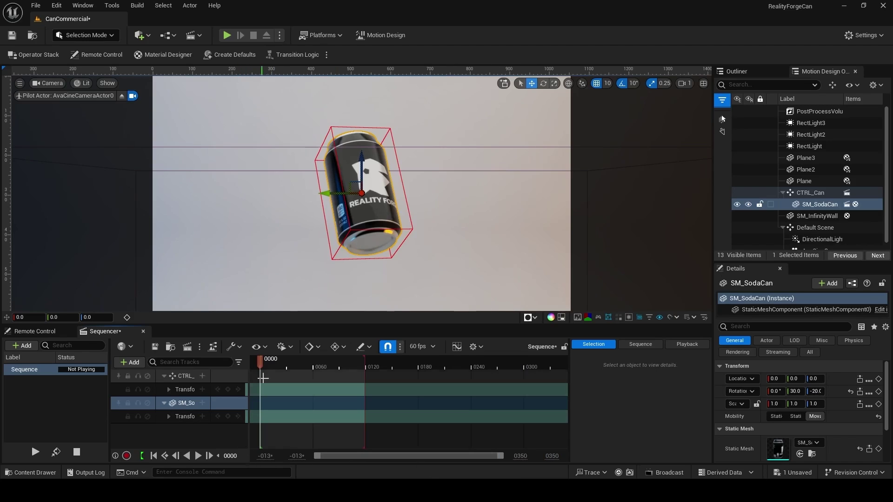
- Set the sequence's playback end to frame 300 and review the playback range options
left_click(284, 346)
left_click(417, 200)
type("0300")
key("Return")
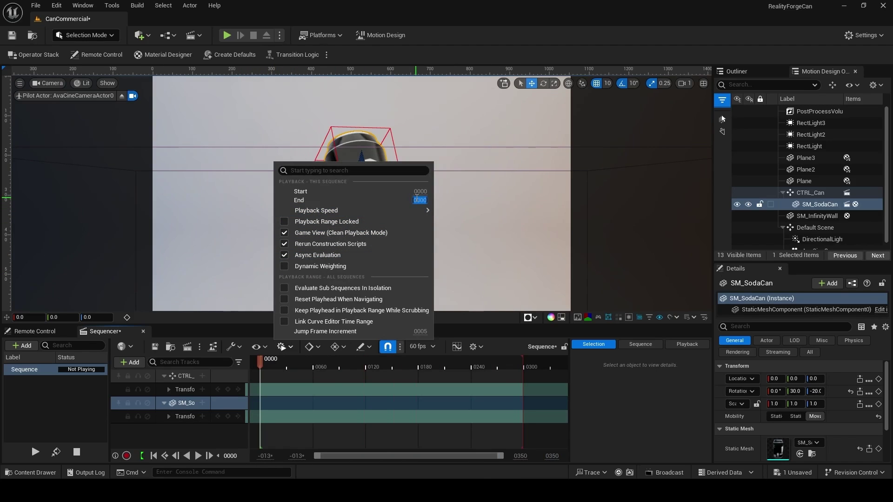
left_click(497, 364)
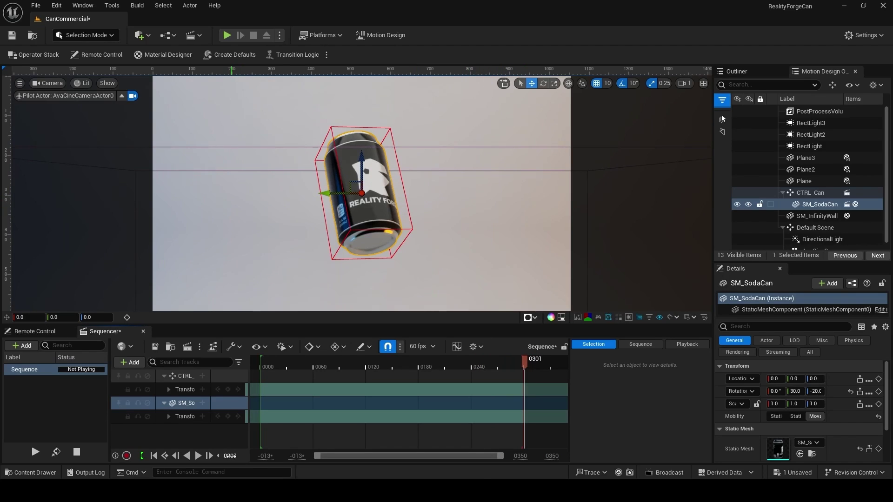
right_click(522, 365)
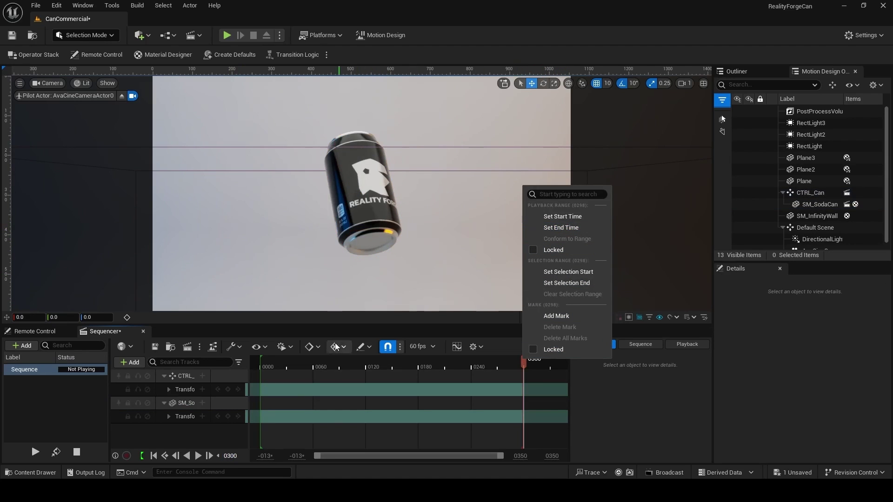
left_click(289, 350)
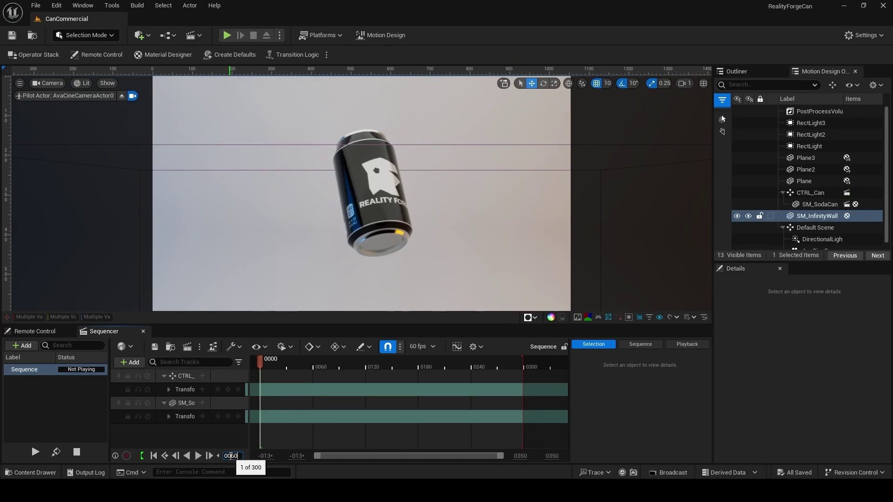
- Key CTRL_Can's current location at frame 60
key("Return")
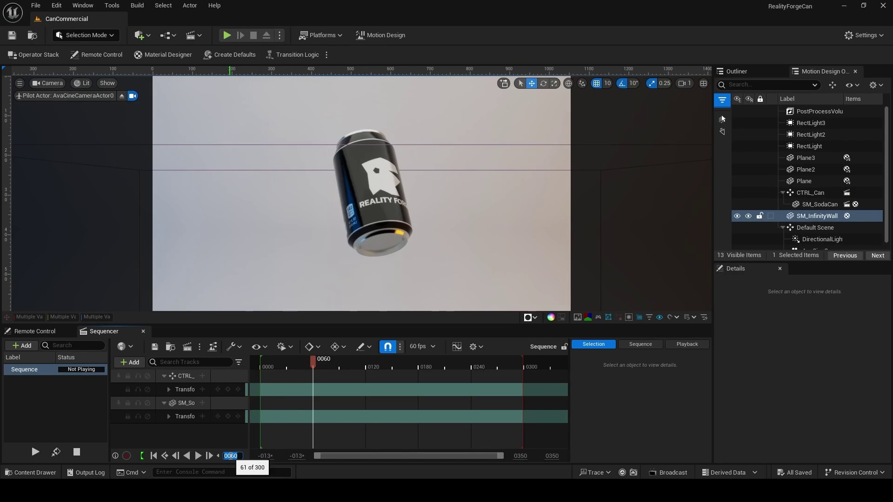
left_click(167, 390)
left_click(228, 403)
- At frame 0, lower CTRL_Can's Z location to 18 and key it
left_click(232, 456)
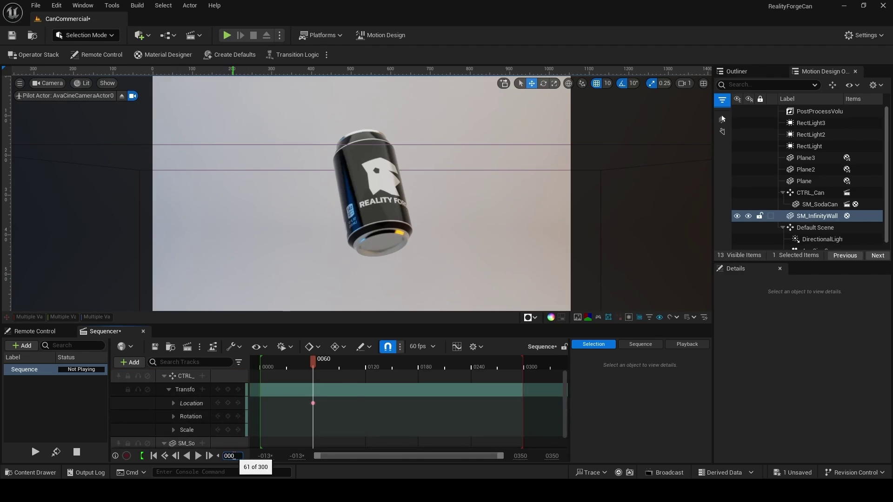
left_click(236, 381)
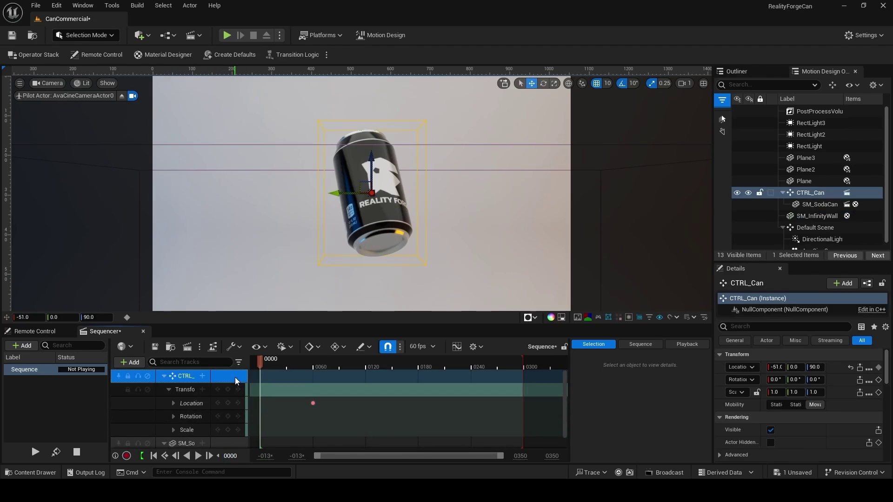
left_click_drag(813, 367, 782, 367)
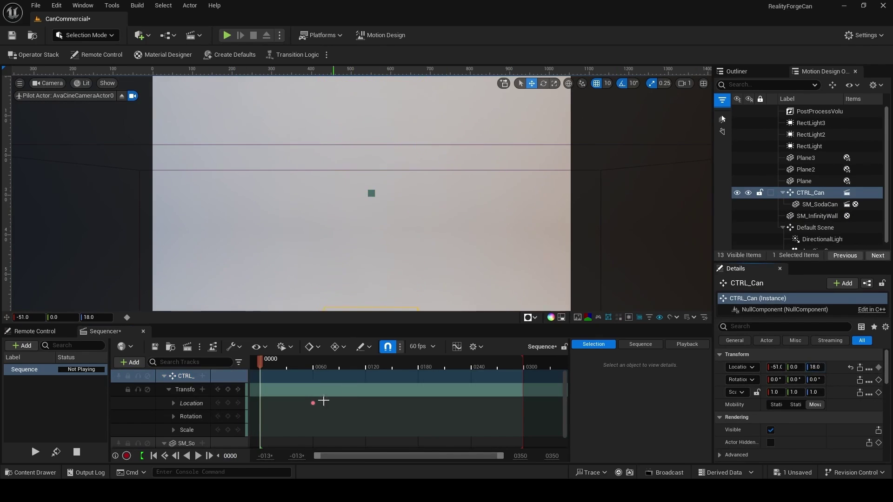
left_click(229, 404)
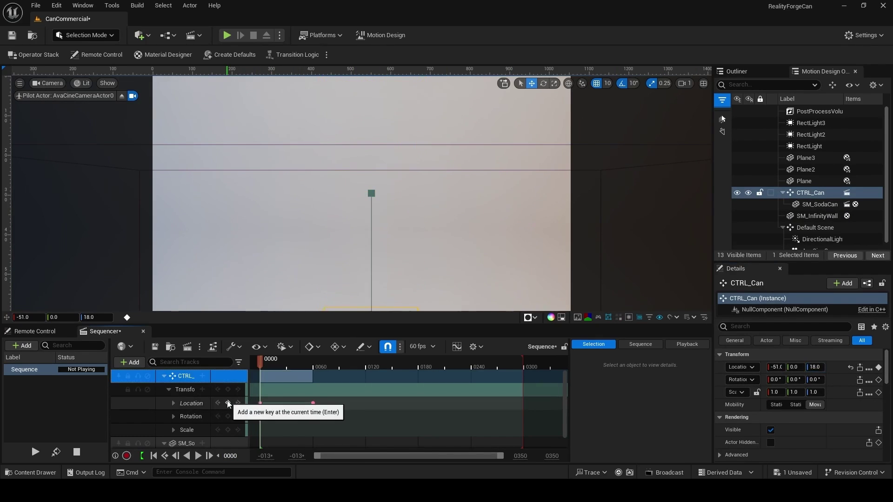
- Apply the Exponential Ease Out preset to CTRL_Can's frame 0 Location key and play the motion back
left_click(260, 403)
left_click(625, 360)
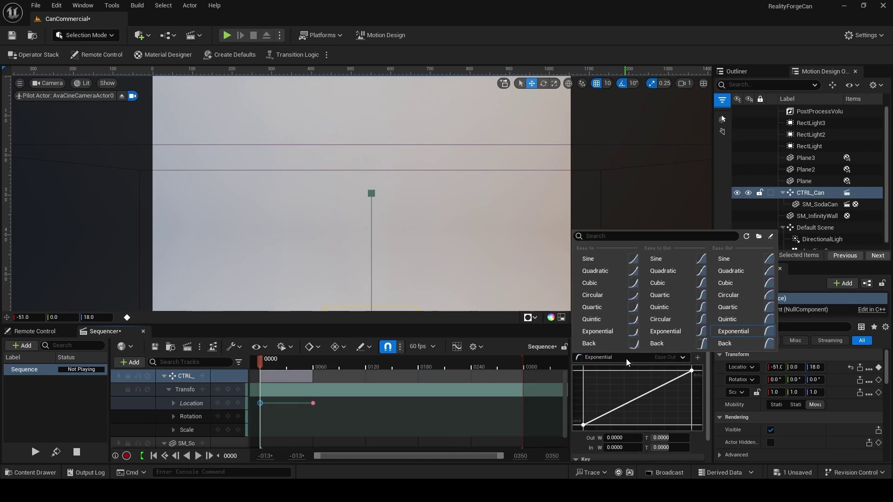
left_click(726, 338)
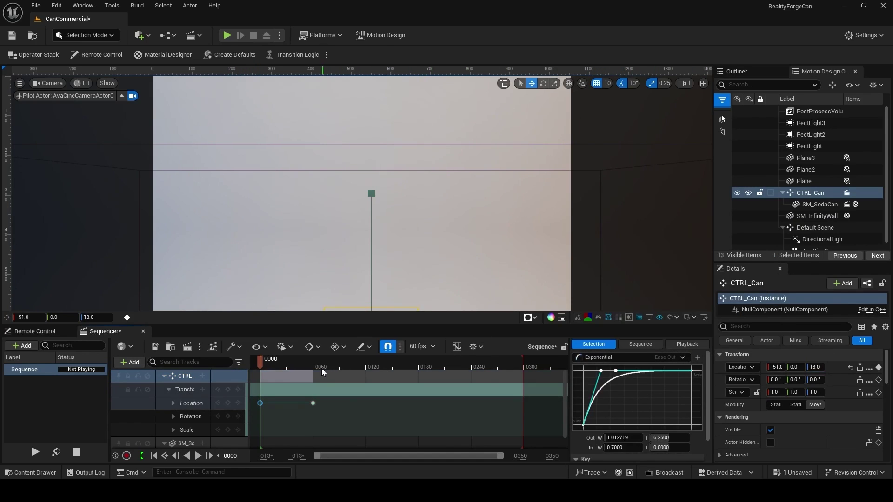
left_click_drag(321, 367, 261, 367)
key("space")
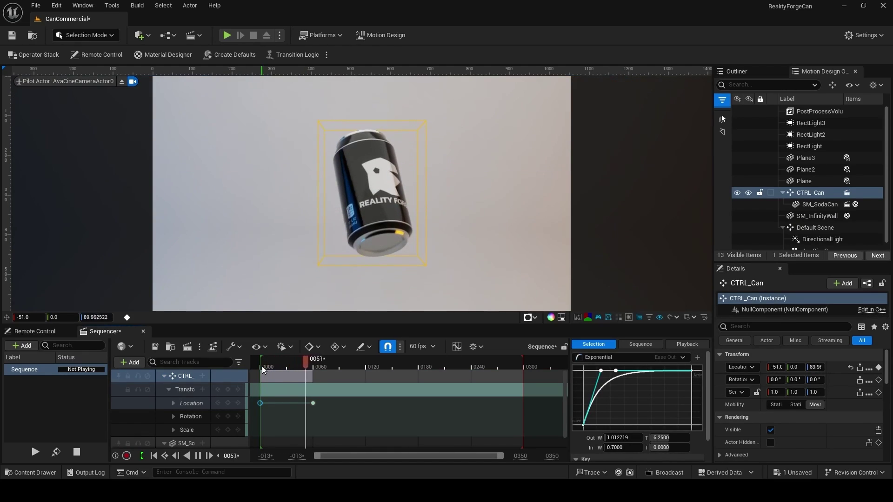
key("space")
- Move CTRL_Can's second Location key to frame 90, replay the motion from the start and save
left_click_drag(313, 402, 340, 402)
left_click_drag(332, 359, 260, 370)
key("space")
key("ctrl+s")
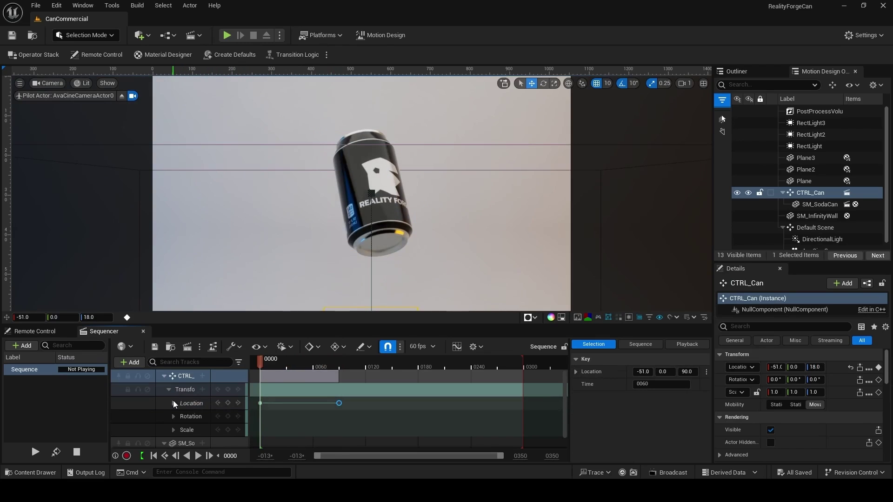
- Key CTRL_Can's rotation at frame 0 and frame 300
scroll(173, 401, "down", 1)
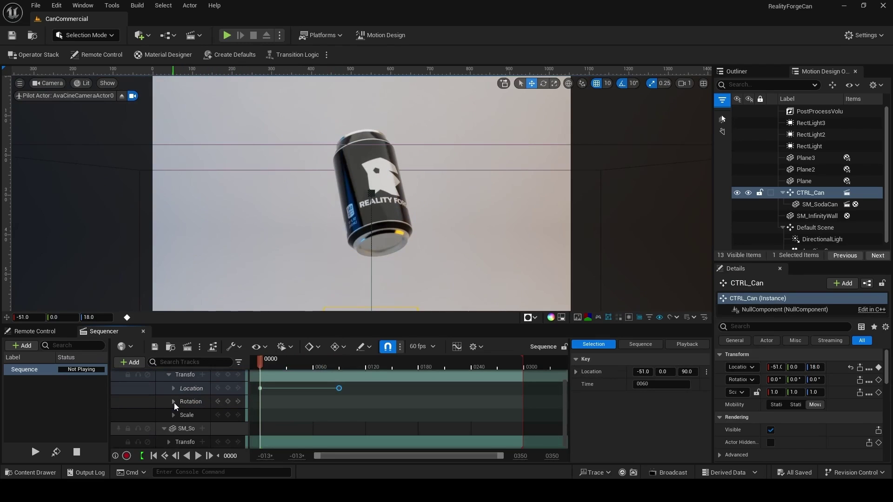
left_click(227, 401)
left_click_drag(264, 369, 365, 365)
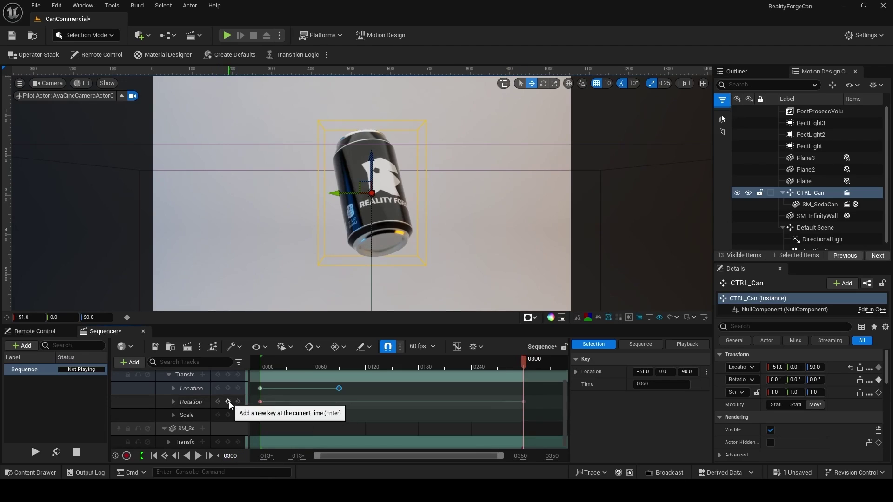
- Expand CTRL_Can's Rotation channels and delete the Roll and Pitch keys
left_click(173, 402)
left_click_drag(254, 410, 532, 431)
scroll(522, 434, "down", 1)
key("Delete")
- Set CTRL_Can's yaw to 360 at frame 0 and scrub through the sequence to check the spin
left_click_drag(314, 367, 260, 383)
left_click(189, 428)
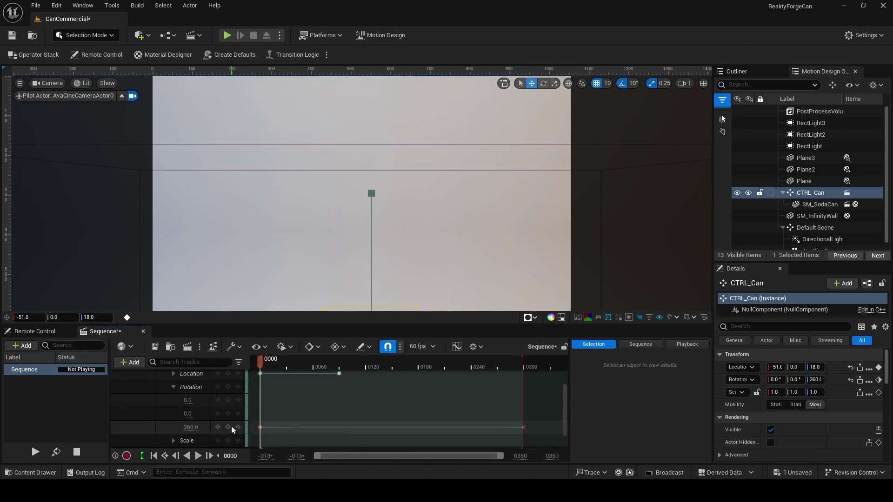
left_click_drag(266, 370, 526, 373)
- Open the curve editor and isolate CTRL_Can's rotation Yaw curve
left_click(259, 426)
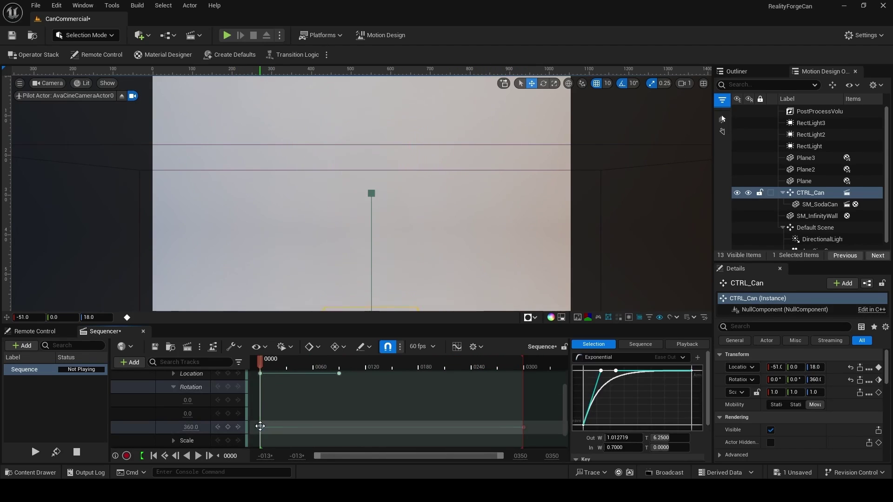
left_click(457, 347)
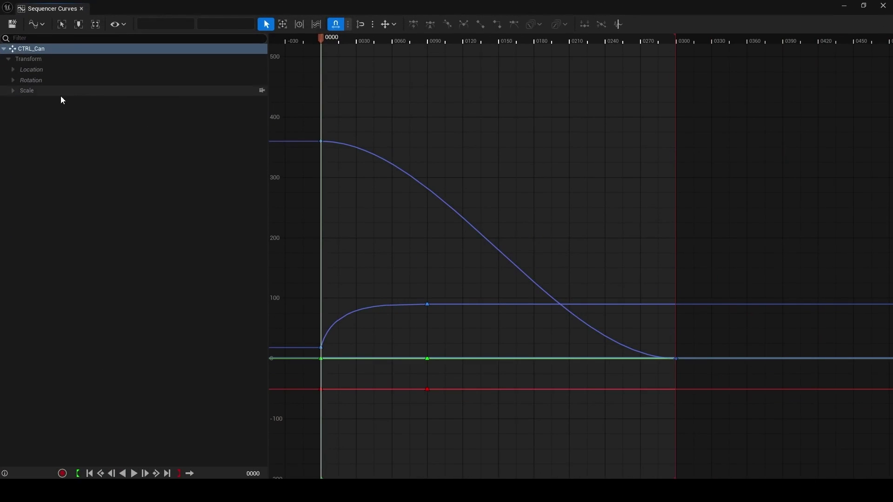
left_click(11, 81)
left_click(31, 112)
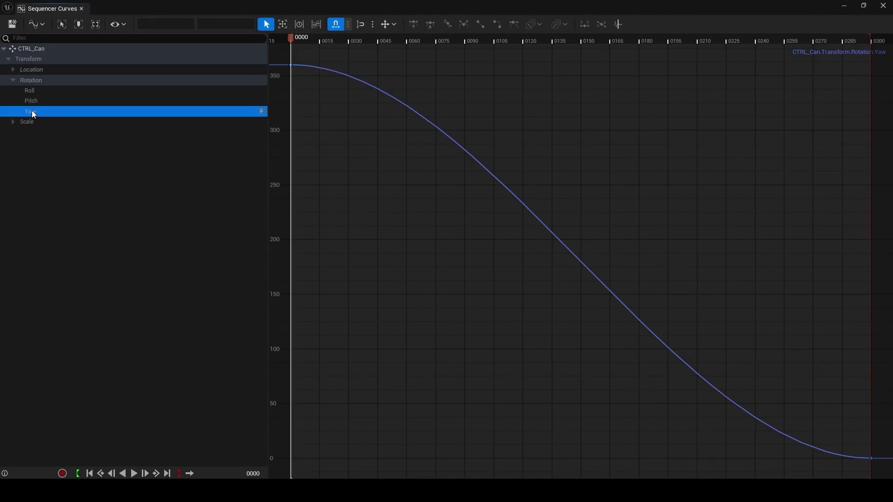
left_click(150, 101)
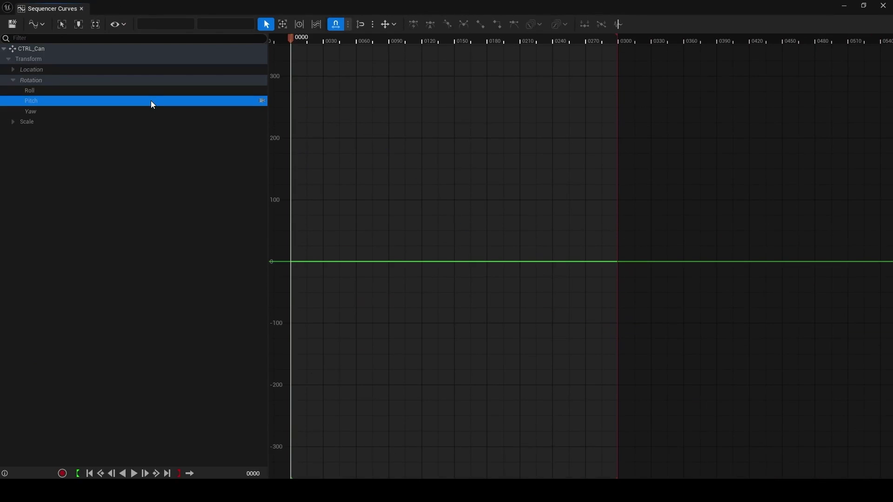
left_click(148, 92)
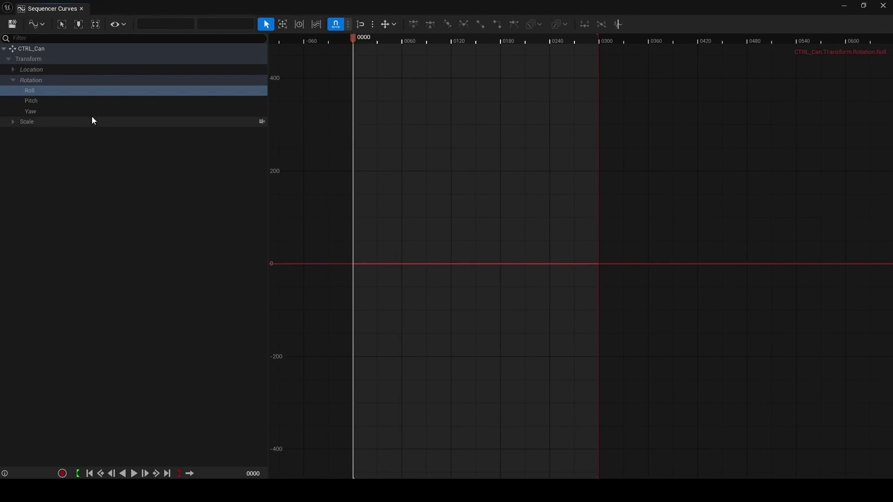
left_click(93, 111)
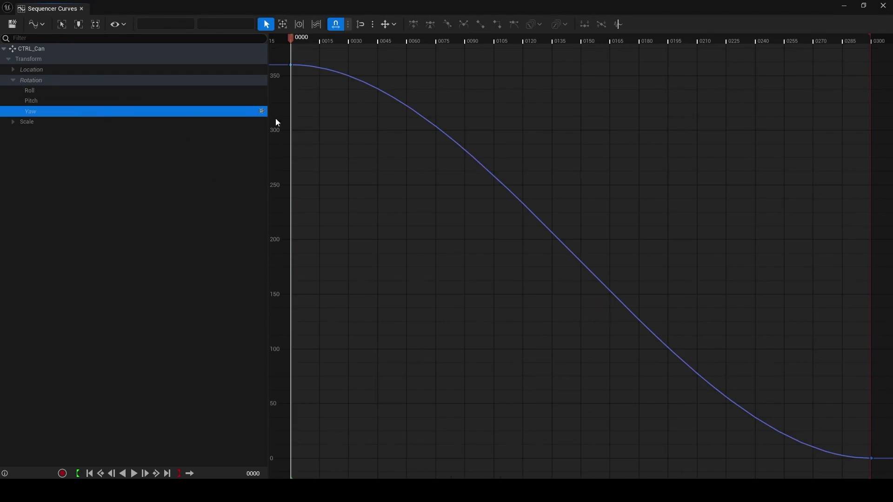
- Enable weighted tangents on the frame 0 Yaw key, reshape its tangent for a fast start that eases out, and play back the spin
left_click(290, 65)
right_click(289, 65)
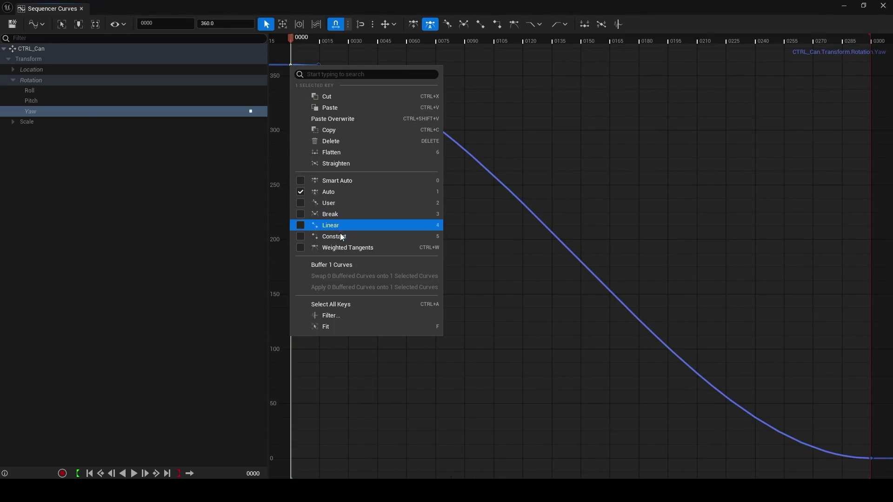
left_click(339, 246)
left_click_drag(392, 130, 282, 340)
left_click(82, 9)
left_click_drag(288, 364, 260, 370)
key("space")
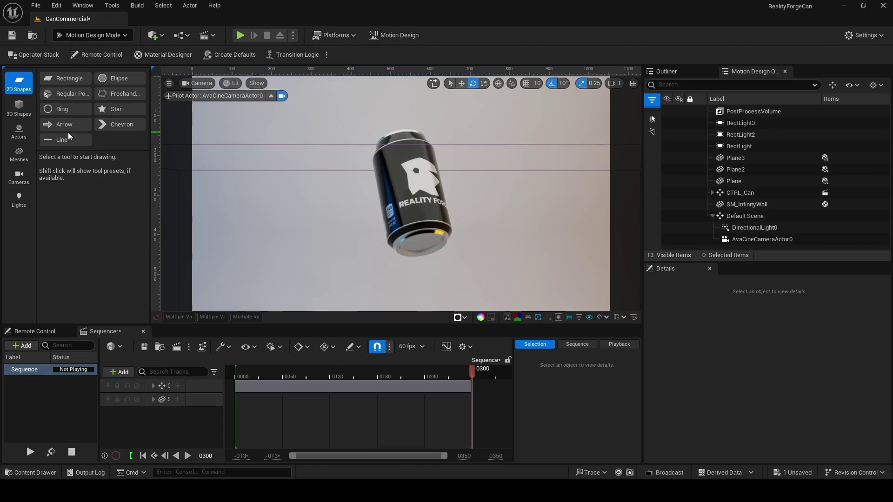
- Place a Text Actor in the viewport, stop piloting the camera and select the new text
left_click(19, 130)
left_click(120, 78)
left_click(330, 249)
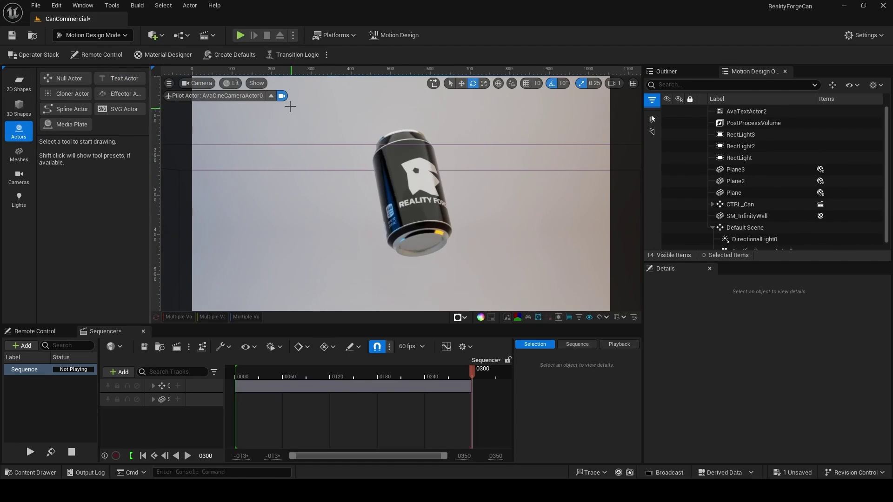
left_click(271, 96)
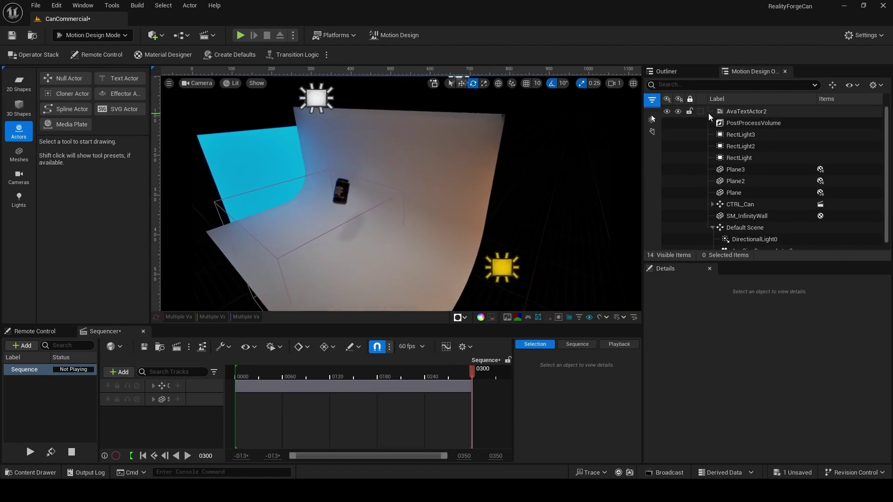
left_click(732, 111)
- Reset the text actor's location and rotation, and turn it 180° about the vertical axis
left_click(850, 392)
left_click(851, 379)
right_click_drag(360, 246, 328, 267)
key("w")
left_click_drag(349, 258, 393, 200)
- Set the text to "It's Unreal", enforce upper case and use the Bebas Neue font
scroll(753, 410, "down", 3)
left_click_drag(791, 263, 791, 176)
left_click(763, 325)
key("BackSpace")
type("It's Unreal")
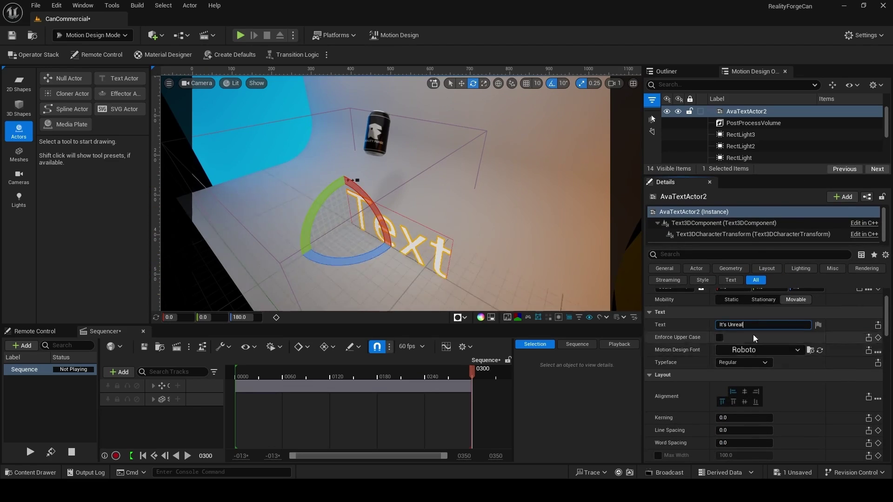
left_click(720, 337)
left_click(765, 349)
type("beba")
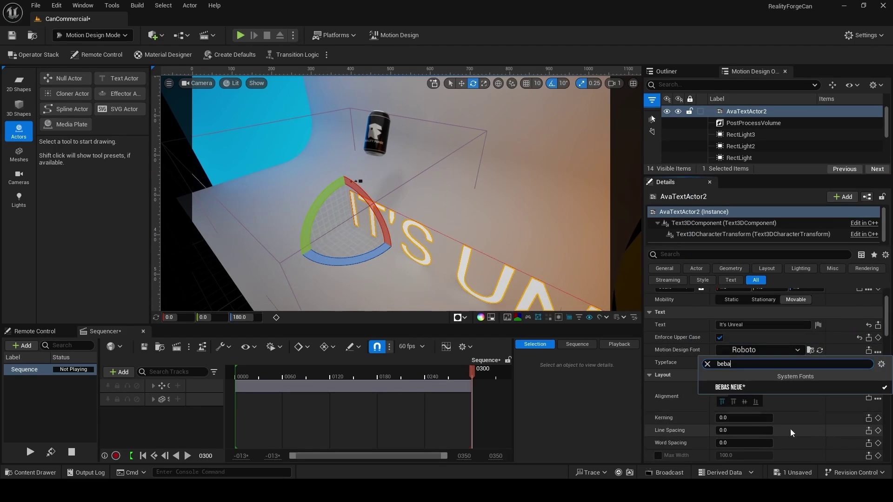
left_click(741, 387)
- Set the text's horizontal alignment to centered
scroll(384, 246, "down", 4)
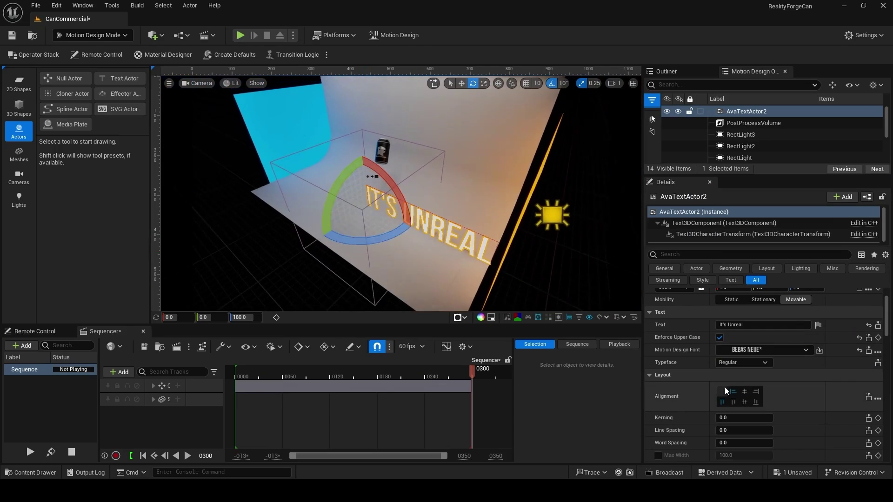
scroll(743, 387, "down", 2)
left_click(744, 366)
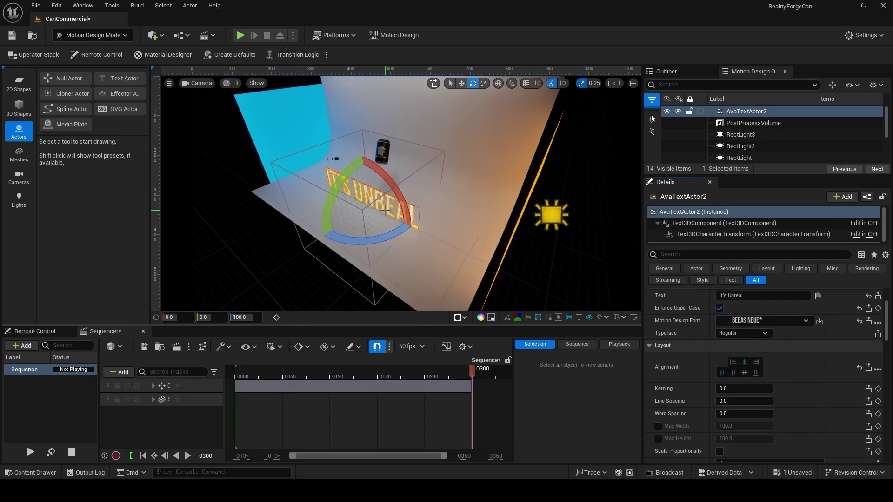
- Move the text back behind the can and raise it, to about X -108.9 and Z 55.8
left_click(461, 84)
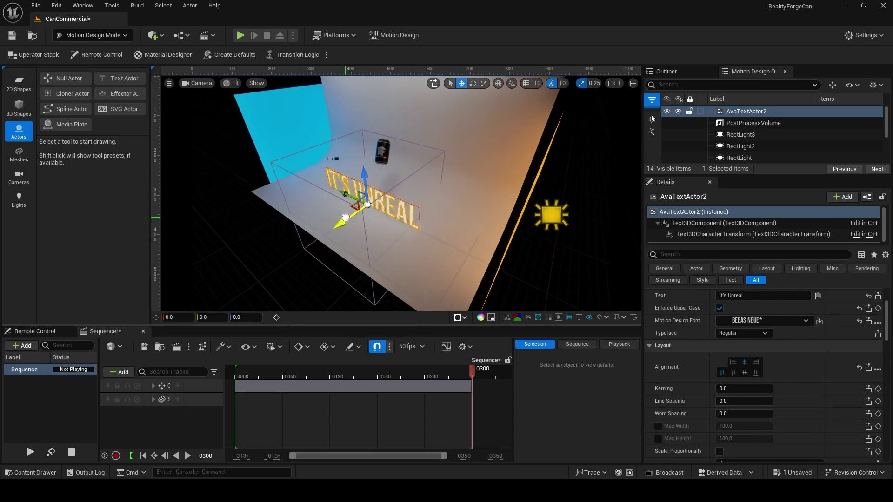
left_click_drag(345, 217, 379, 194)
left_click_drag(401, 156, 404, 130)
- Select AvaCineCameraActor0 and pin its camera preview in the viewport
right_click_drag(342, 178, 253, 177)
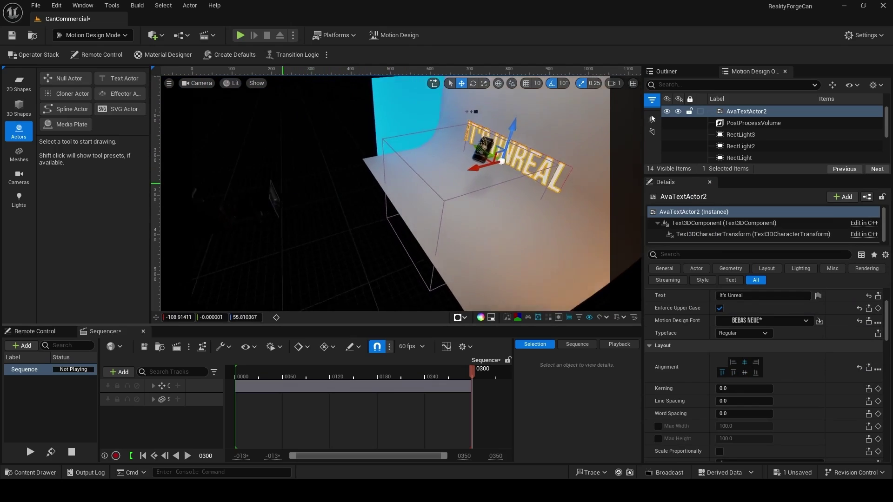
left_click(302, 199)
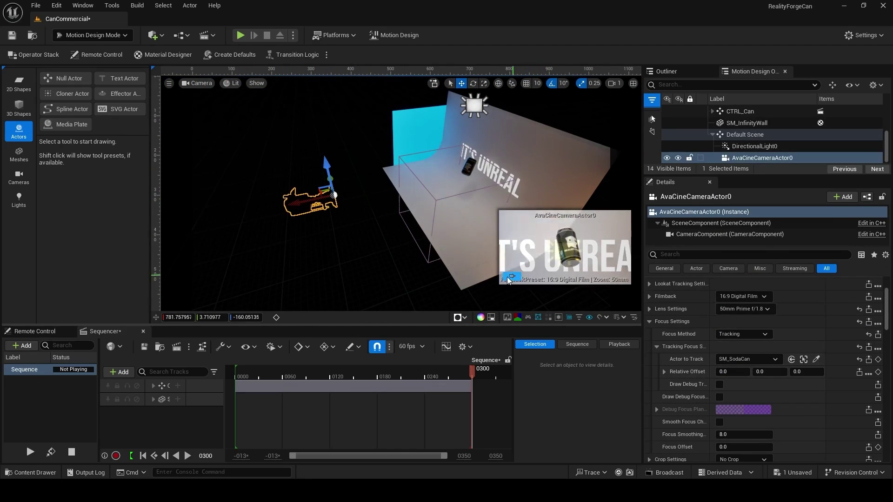
left_click(509, 277)
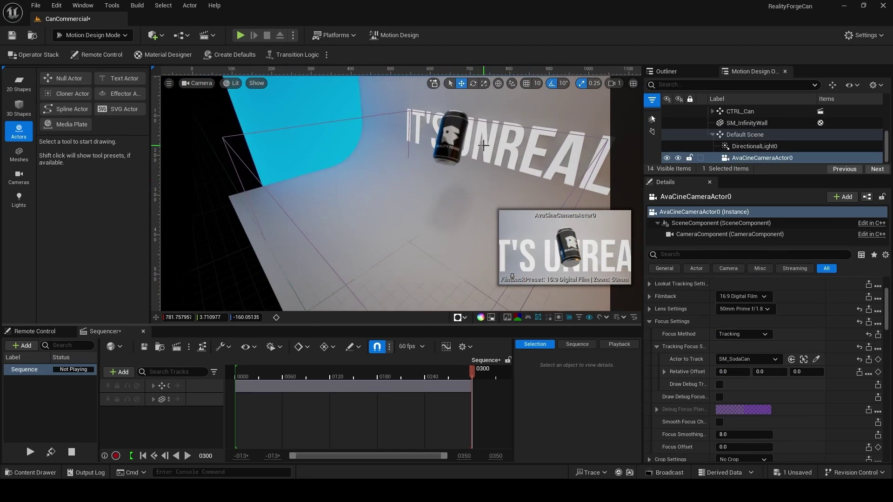
- Move the text just behind the can, to about X -65.6 and Z 70.9, and scale it uniformly to 0.675
left_click(483, 146)
right_click_drag(484, 146, 395, 165)
left_click_drag(423, 208, 390, 220)
left_click_drag(422, 175, 429, 163)
left_click_drag(388, 210, 391, 208)
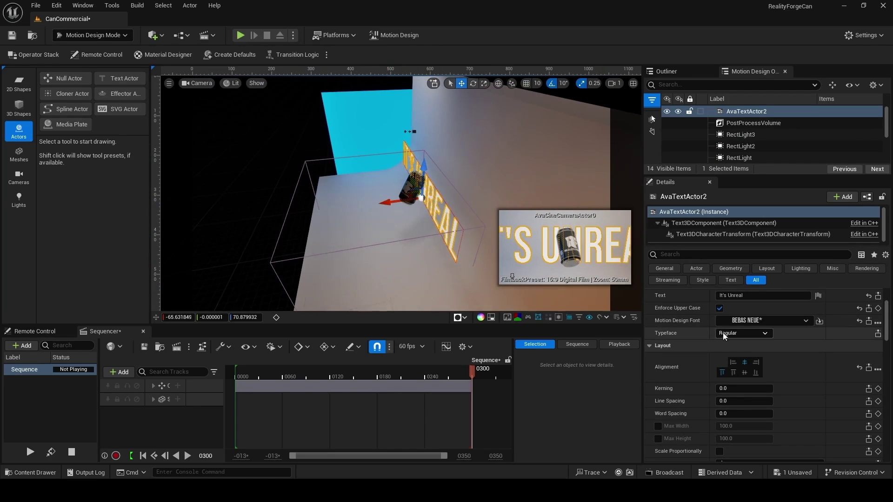
scroll(726, 325, "up", 3)
left_click_drag(722, 317, 681, 316)
- Through AvaCineCameraActor0's view, move the text to about Y 4.4 and Z 92.35, and scale it uniformly to 0.6825
left_click(209, 88)
left_click(233, 108)
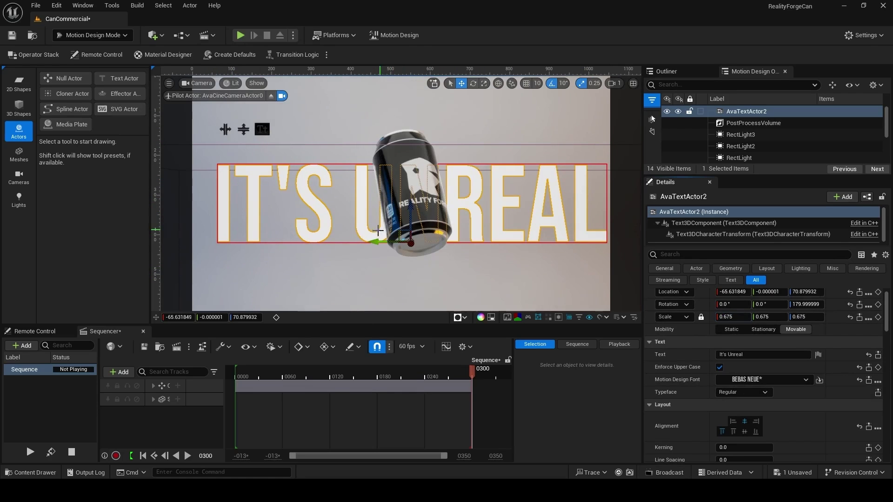
left_click_drag(376, 242, 365, 244)
left_click_drag(400, 209, 400, 155)
left_click_drag(733, 317, 750, 317)
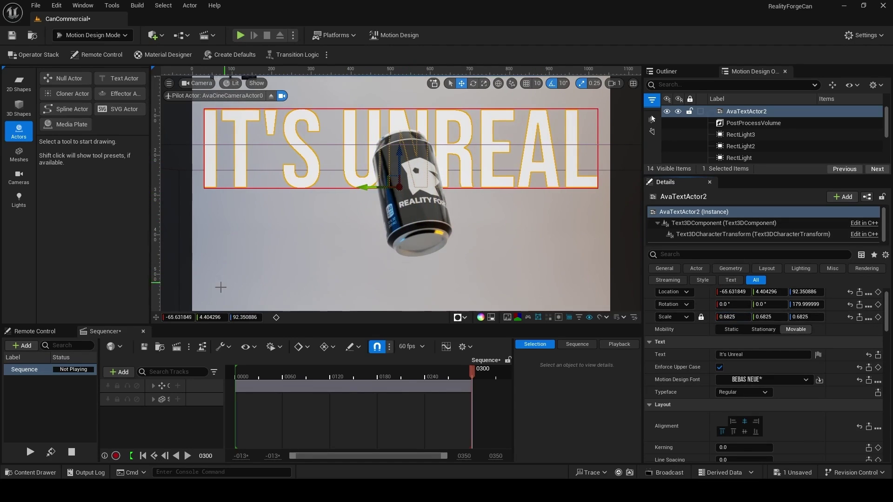
- Add AvaTextActor2 to the sequence with an Actor Hidden In Game track
left_click(121, 373)
mouse_move(162, 219)
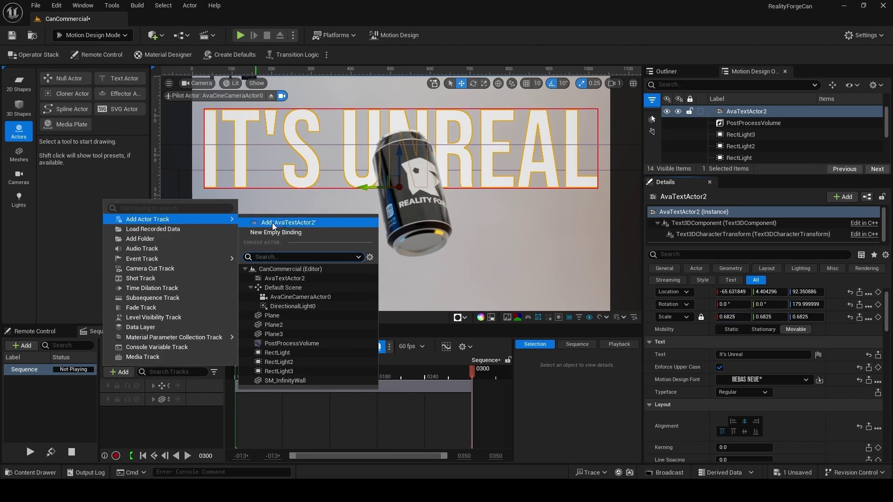
left_click(288, 223)
left_click(178, 386)
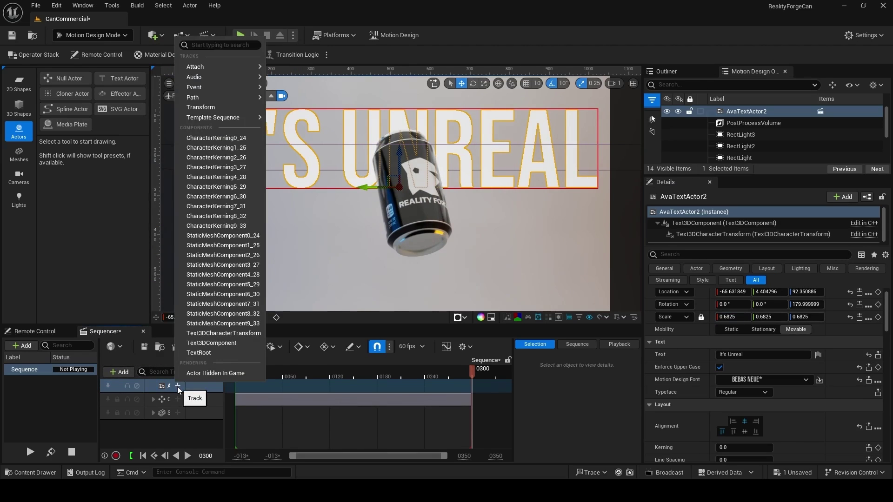
left_click(210, 375)
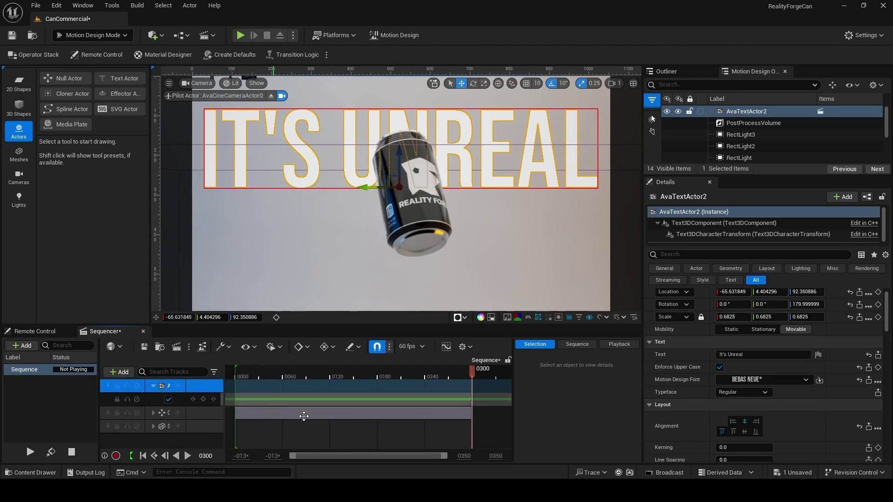
- Key the text actor as visible at frame 120
left_click(206, 456)
type("120")
key("Return")
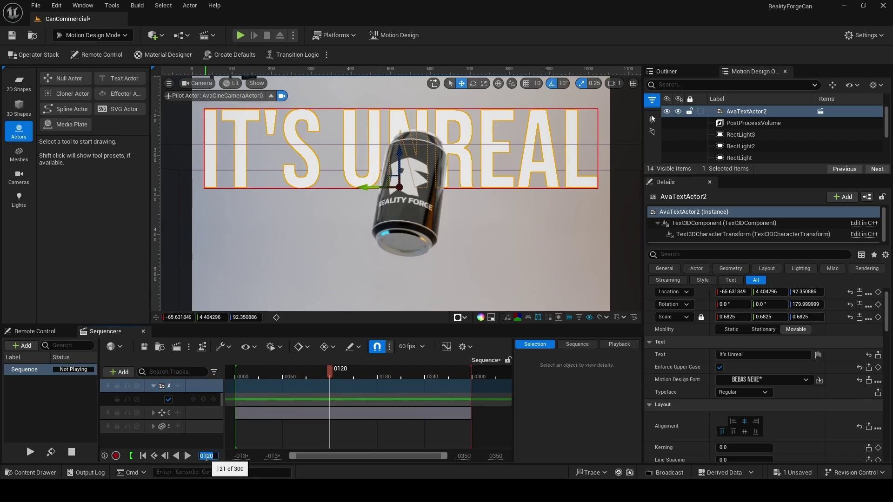
left_click(203, 399)
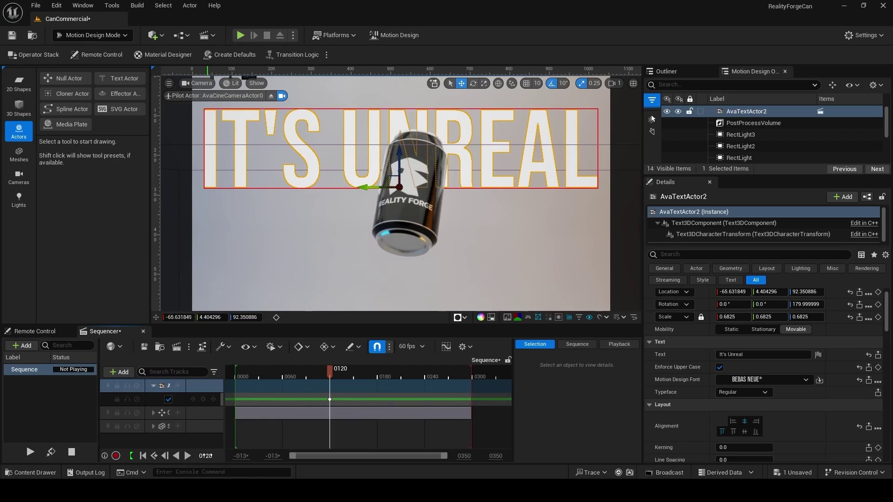
- Key the text actor as hidden at frame 119 and play the sequence from the start to check its appearance
left_click(208, 456)
type("119")
key("Return")
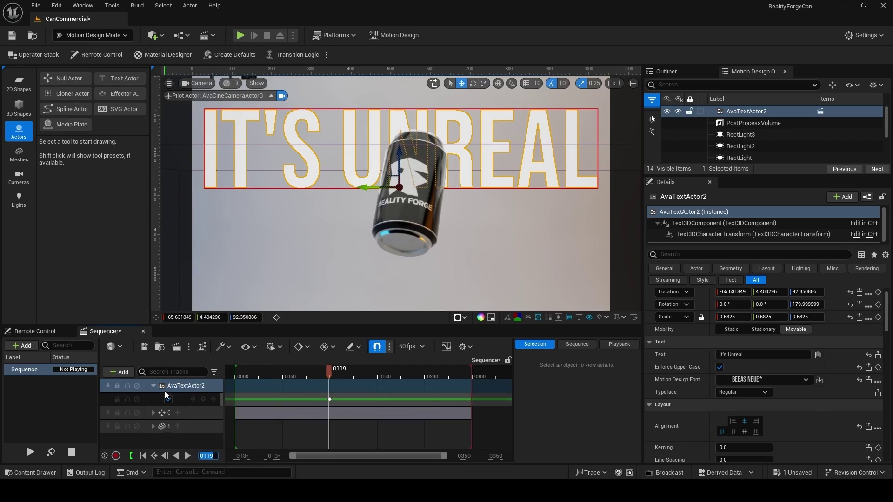
left_click(168, 400)
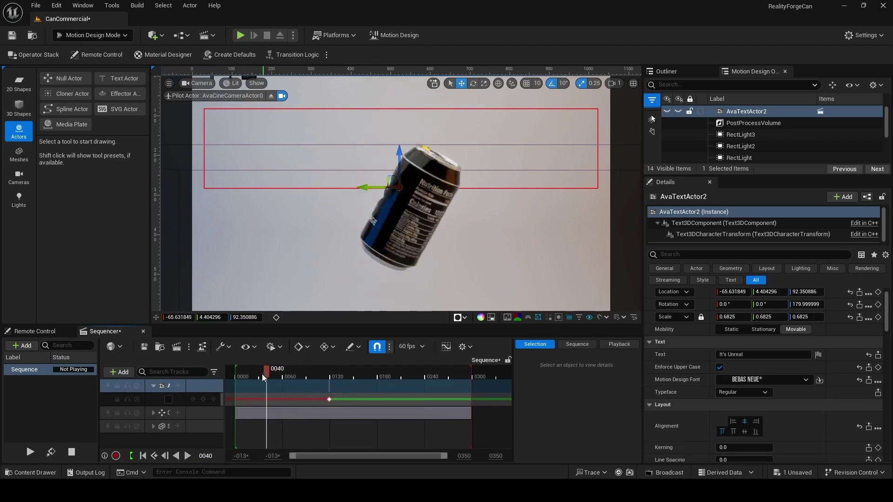
left_click_drag(261, 374, 236, 378)
key("space")
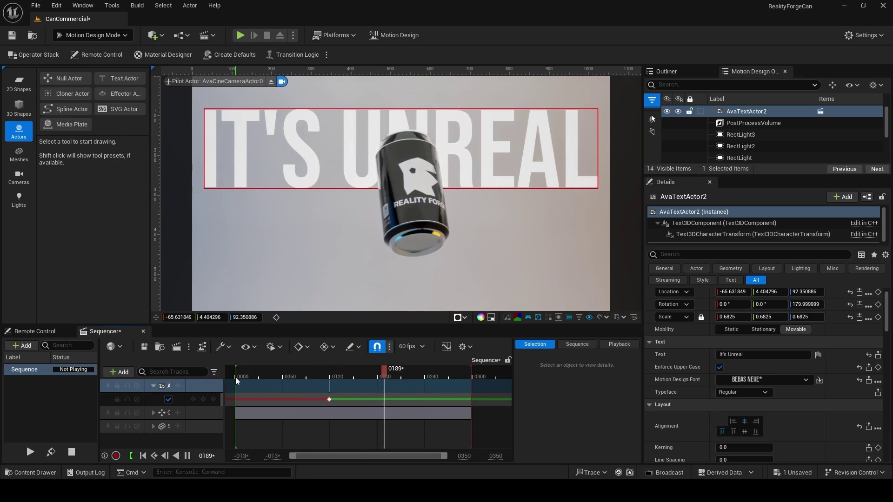
key("space")
- Add a keyframe for the text's Kerning of 0.0 at frame 240
scroll(685, 418, "down", 3)
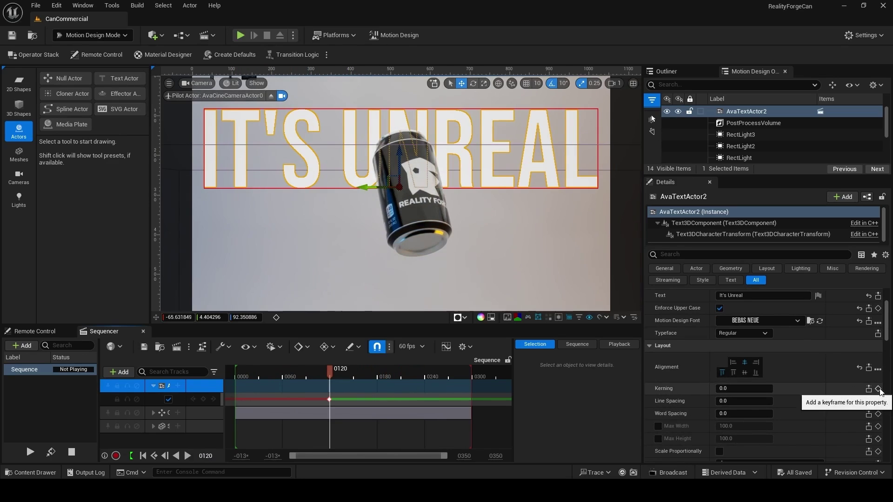
left_click_drag(330, 373, 414, 373)
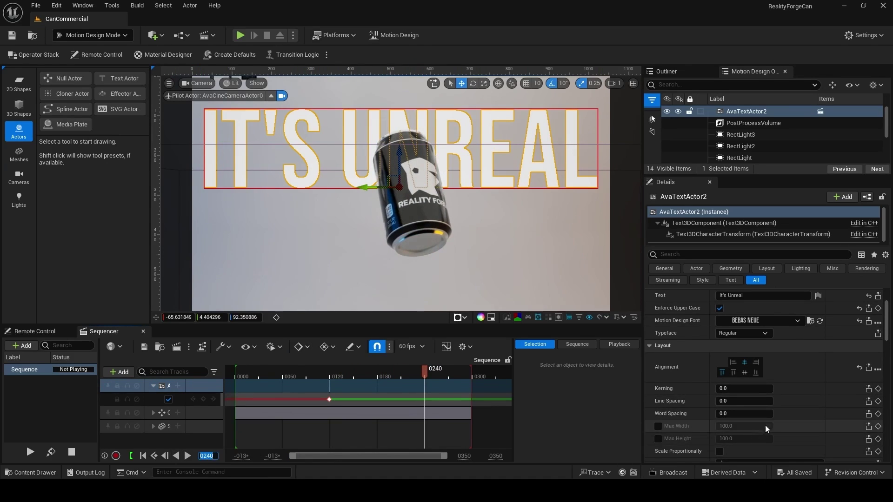
left_click(878, 388)
left_click(878, 390)
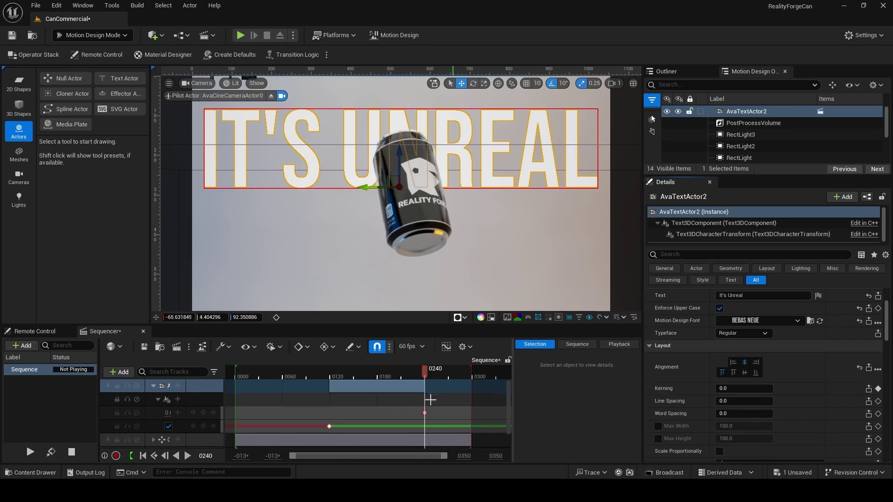
- Key the text's Kerning at -5 at frame 120 and play back the letter-spacing animation
left_click(333, 374)
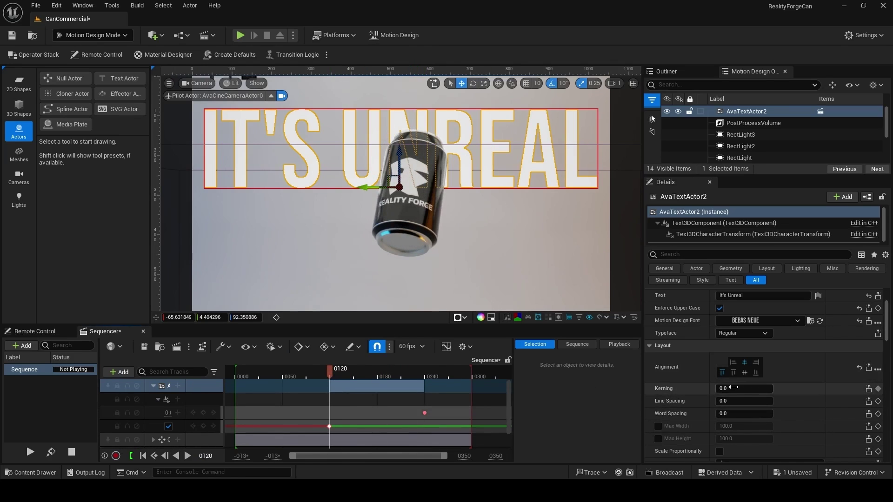
left_click_drag(744, 388, 772, 390)
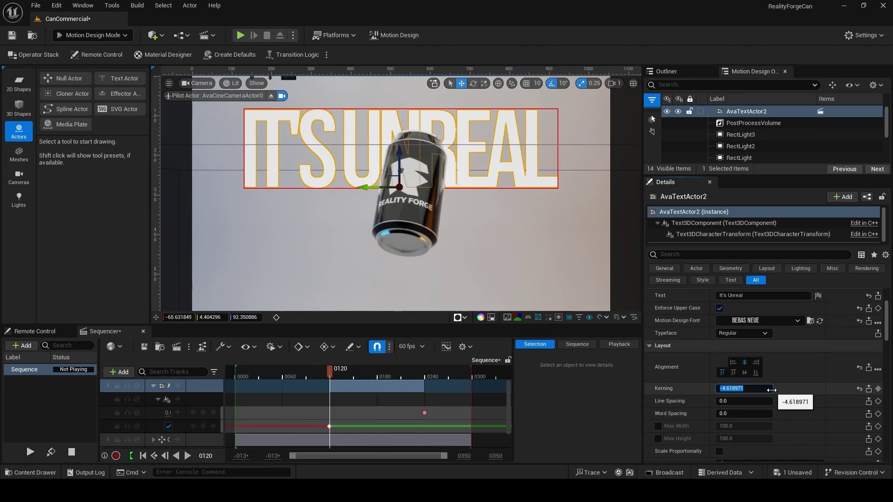
type("-5")
key("Return")
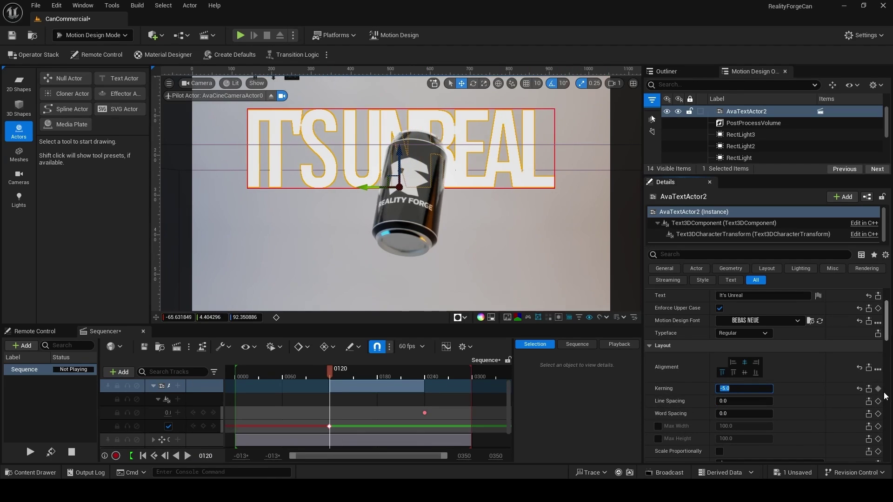
left_click(202, 412)
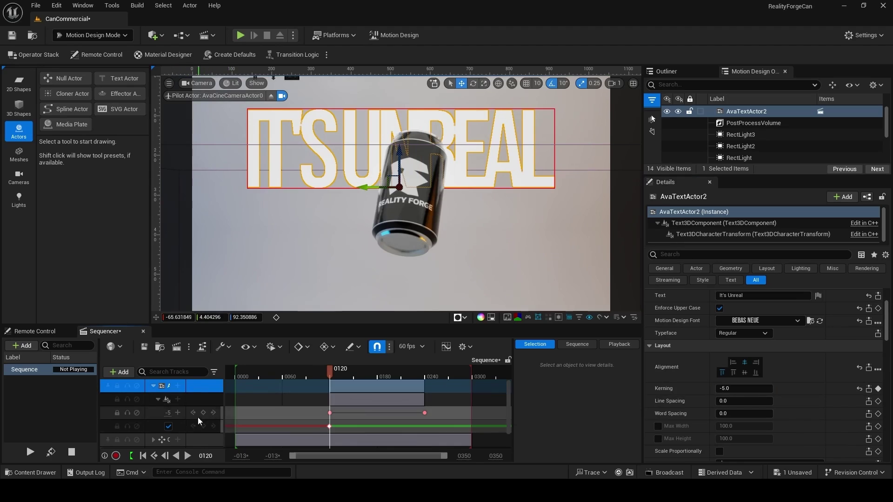
key("space")
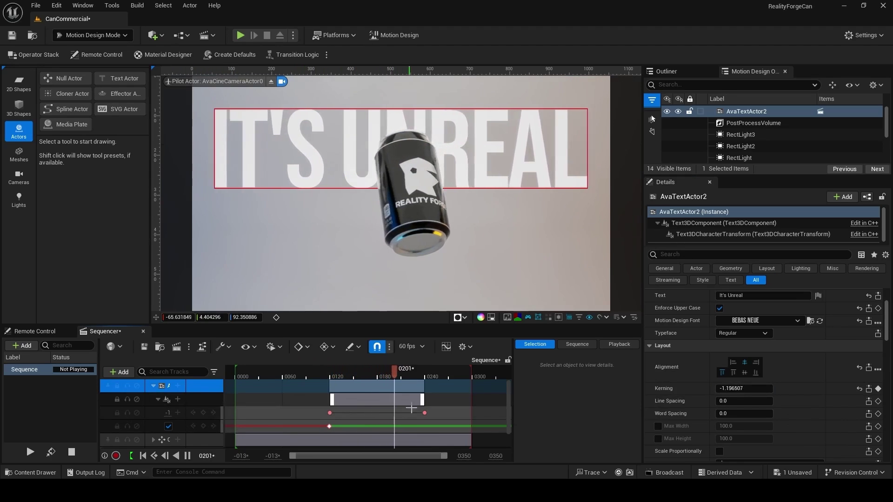
- Move the text's ending Kerning key to frame 180 and scrub through the shortened animation
left_click(329, 413)
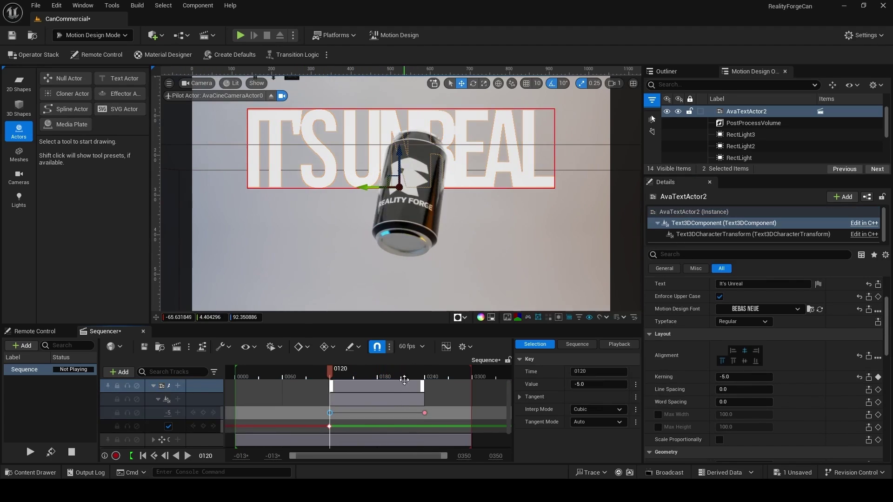
left_click_drag(424, 412, 379, 411)
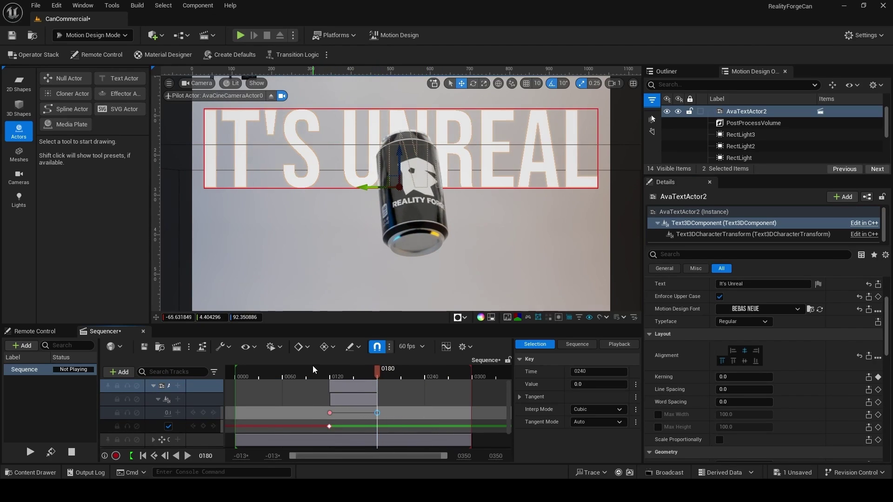
left_click_drag(313, 370, 365, 369)
- Open the sequence's curve editor and isolate the Kerning curve of AvaTextActor2's Text3DComponent
left_click(445, 347)
scroll(628, 266, "down", 5)
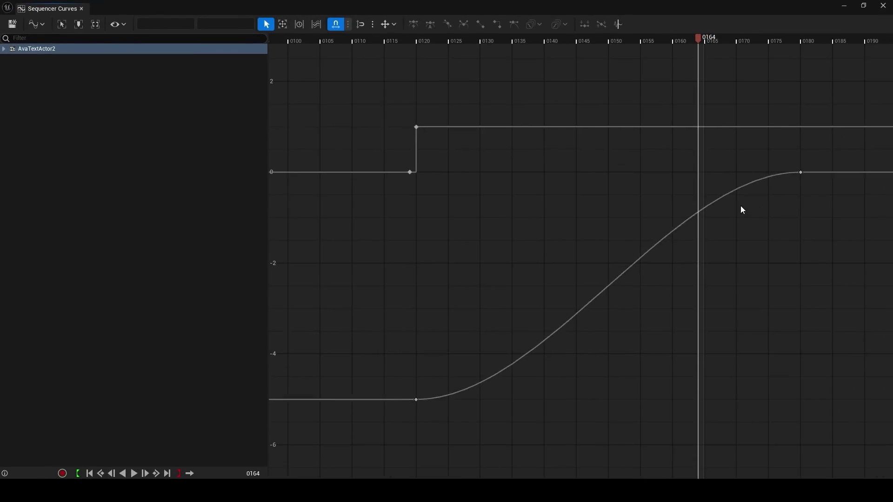
left_click(69, 67)
left_click(14, 49)
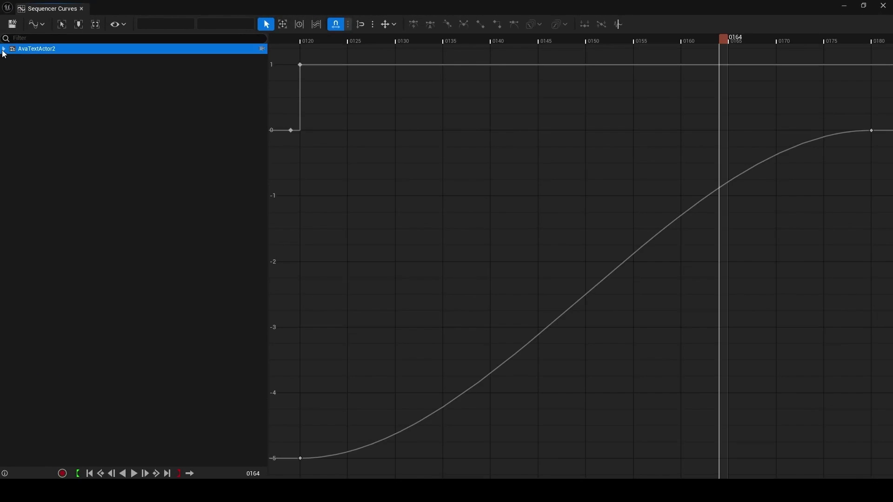
left_click(4, 49)
left_click(8, 70)
left_click(32, 80)
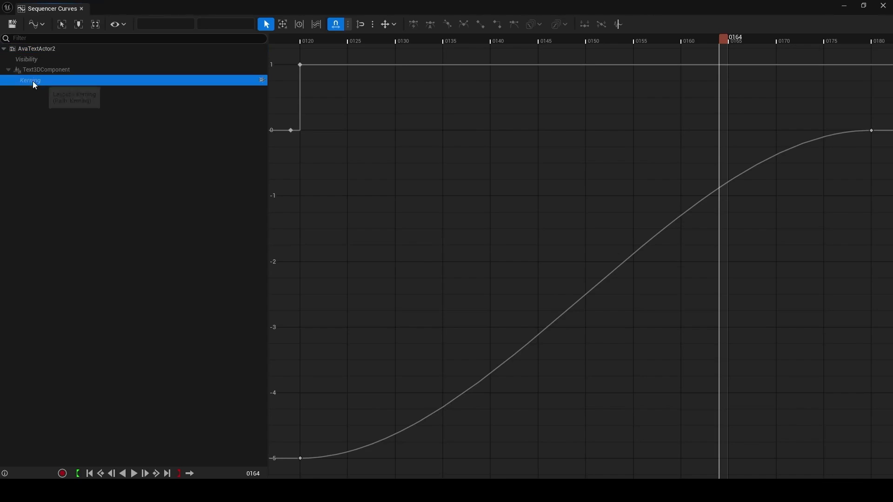
- Give the Kerning key at frame 180 a weighted tangent and extend its incoming handle horizontally back to about frame 120
left_click(679, 156)
scroll(686, 183, "down", 1)
right_click(652, 163)
left_click(707, 345)
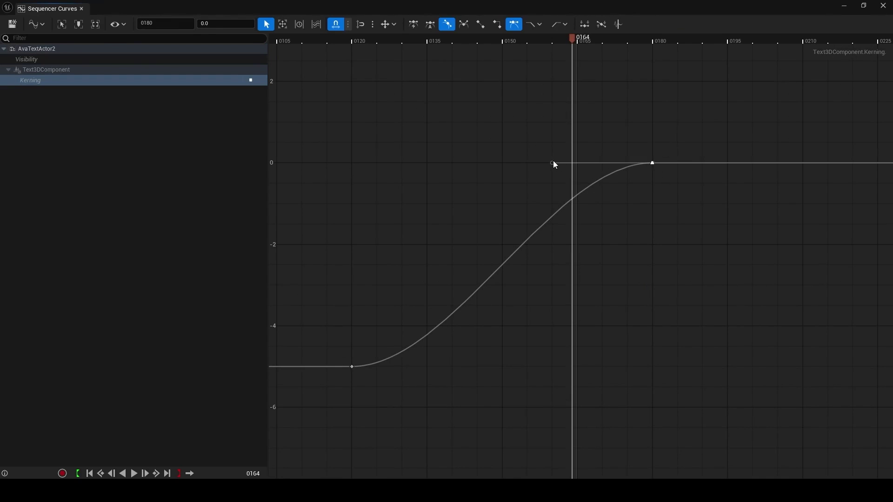
left_click_drag(553, 162, 350, 163)
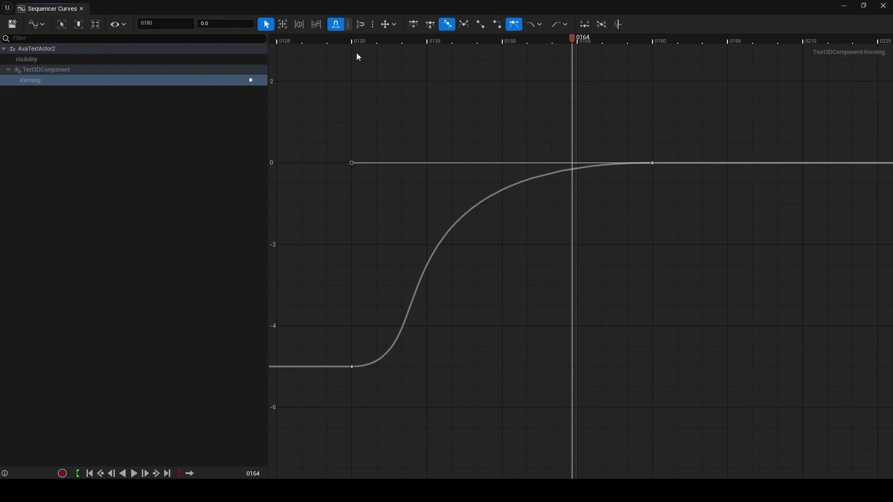
- Move the curve editor window aside and play the sequence to check the eased letter-spacing animation
left_click_drag(70, 13, 505, 216)
left_click(306, 373)
key("space")
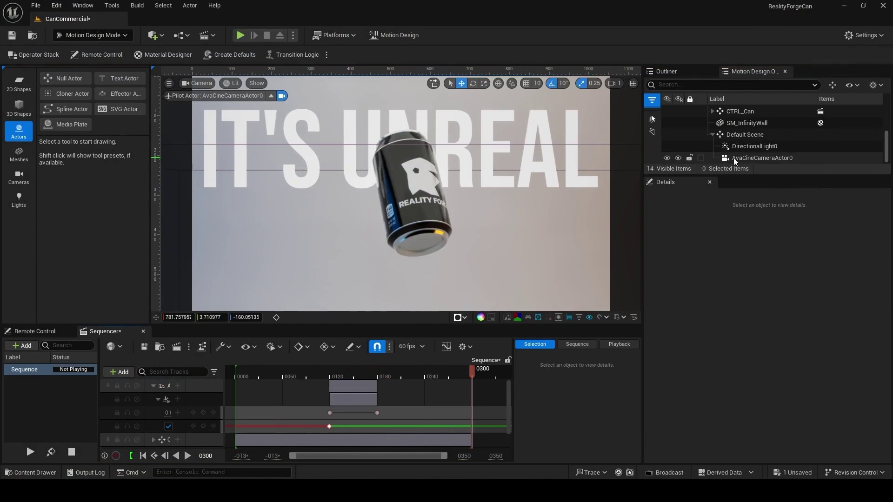
- Add AvaCineCameraActor0 to the sequence as an actor track
left_click(120, 372)
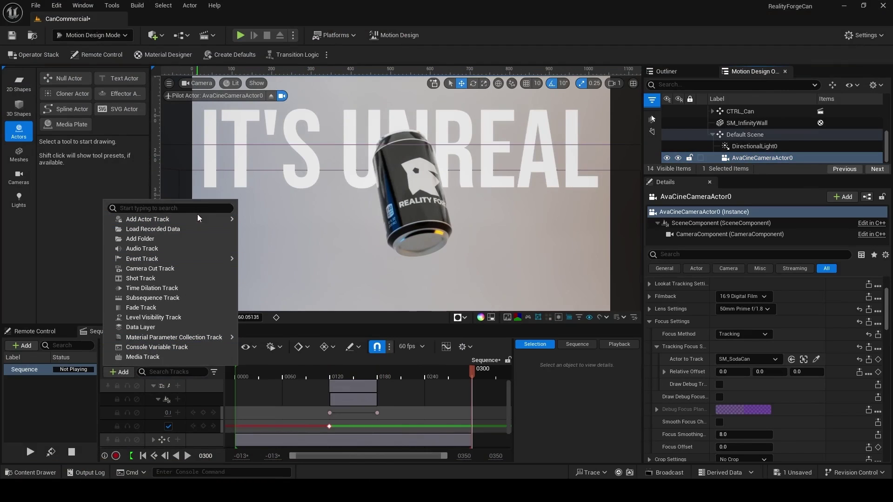
mouse_move(198, 216)
left_click(272, 222)
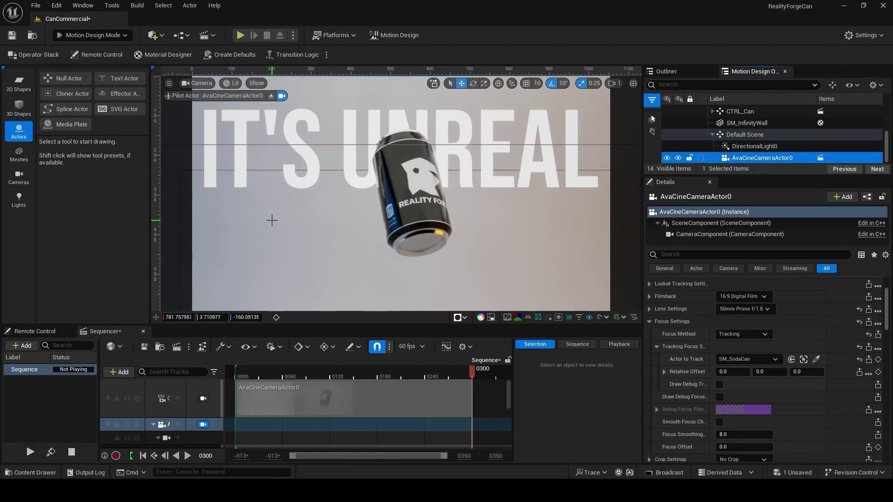
- Send the sequence to the Movie Render Queue and start a local render of the CanCommercial job
left_click(175, 347)
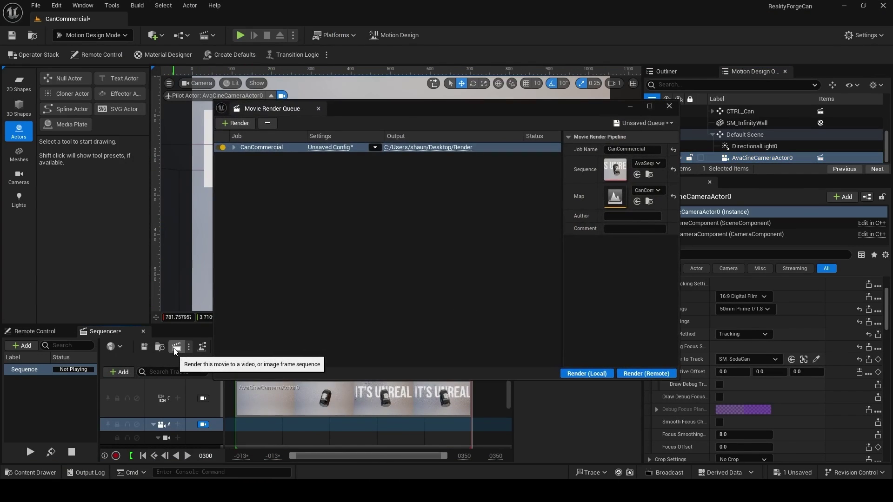
left_click(340, 150)
left_click(589, 377)
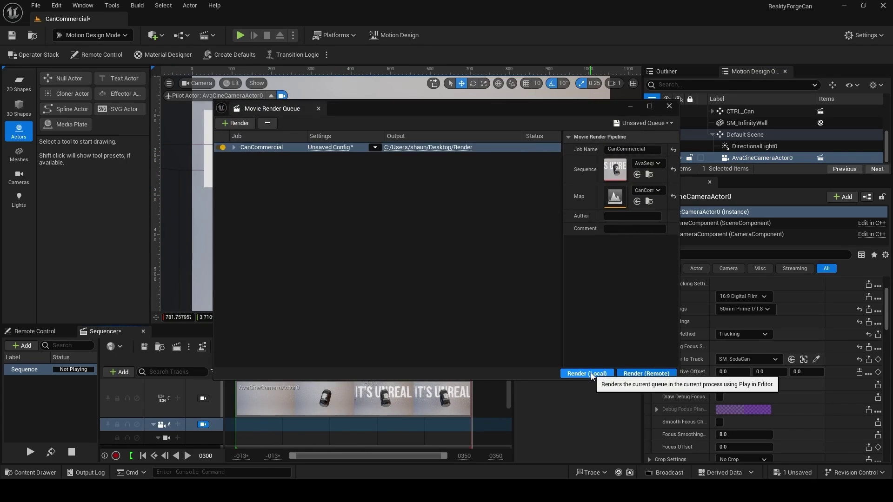
left_click(587, 375)
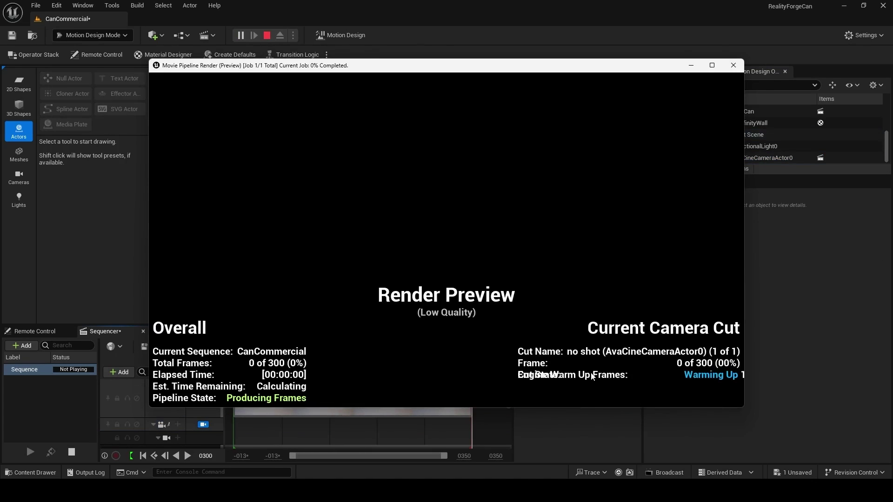